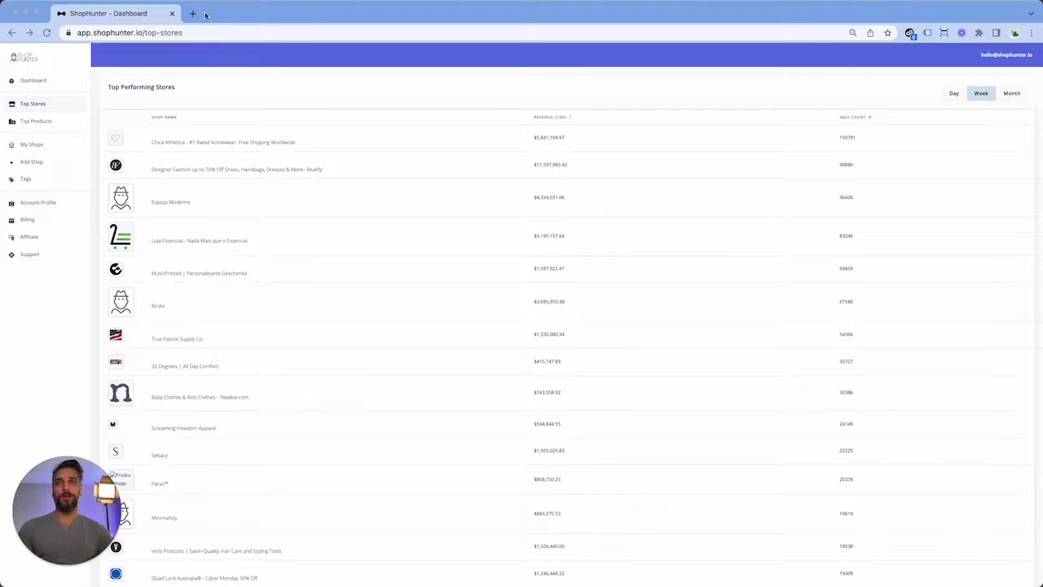
# Load aliexpress.us in a new browser tab beside the ShopHunter dashboard
pyautogui.click(193, 14)
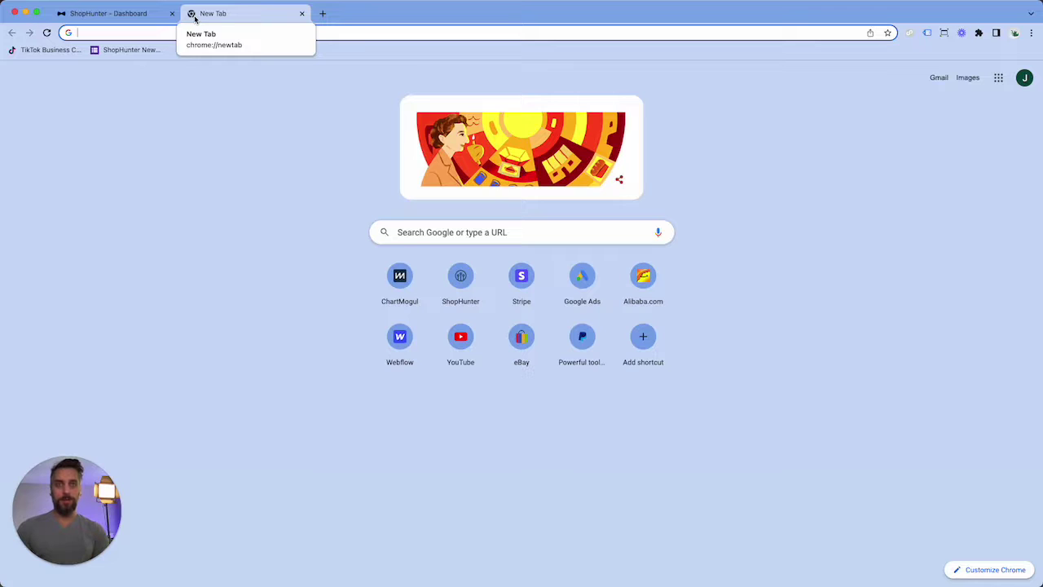
pyautogui.write('aliex')
pyautogui.press('Return')
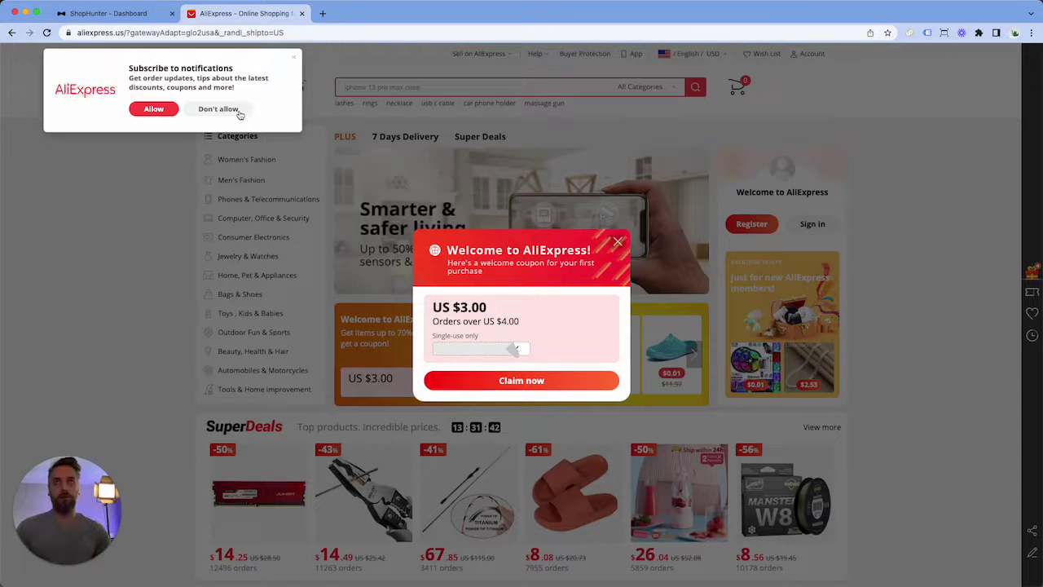
# Dismiss the notification and coupon popups, search AliExpress for 'VIP', and browse the results
pyautogui.click(218, 110)
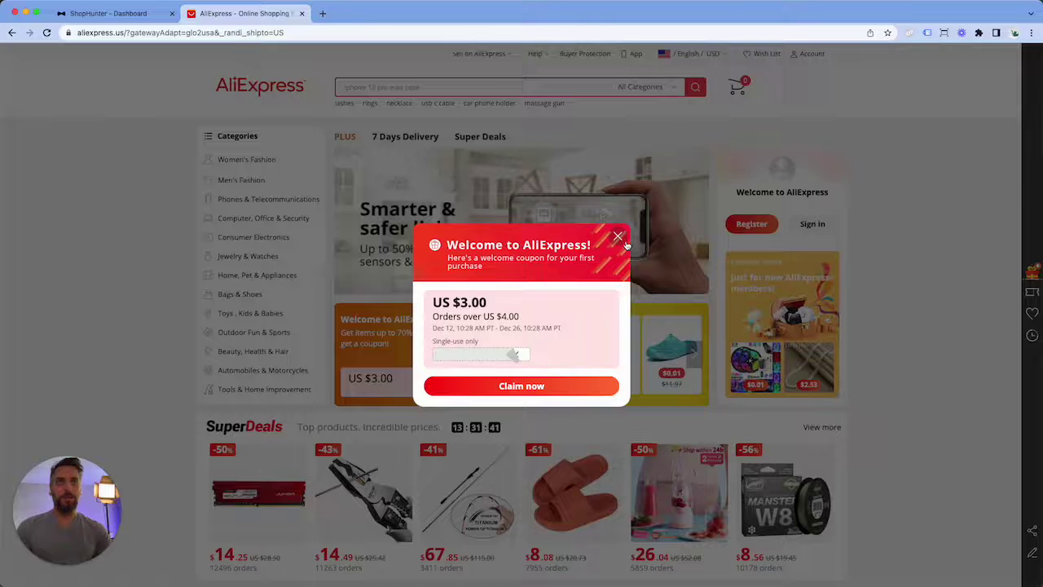
pyautogui.click(618, 237)
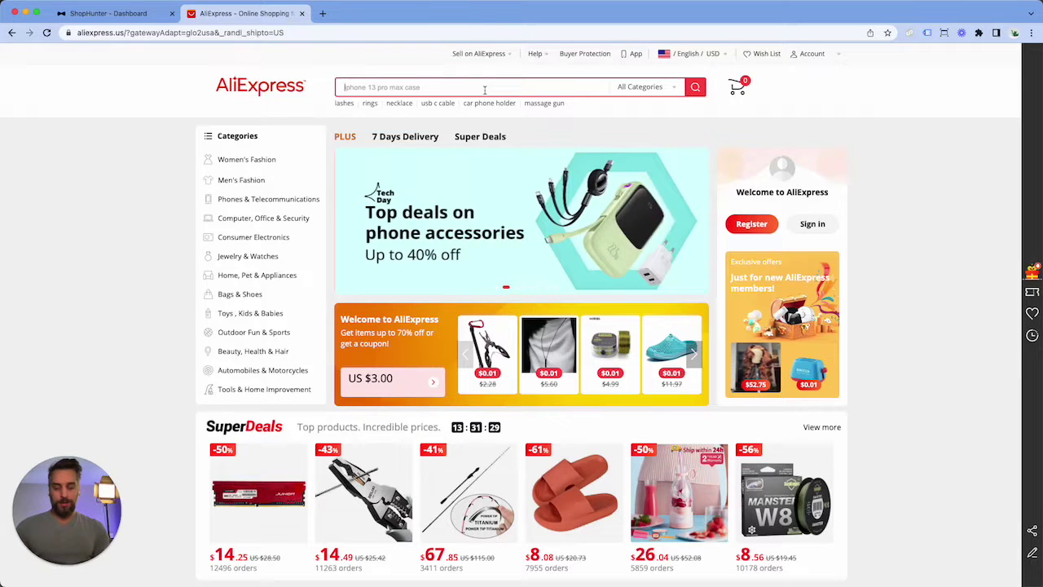
pyautogui.write('VIP')
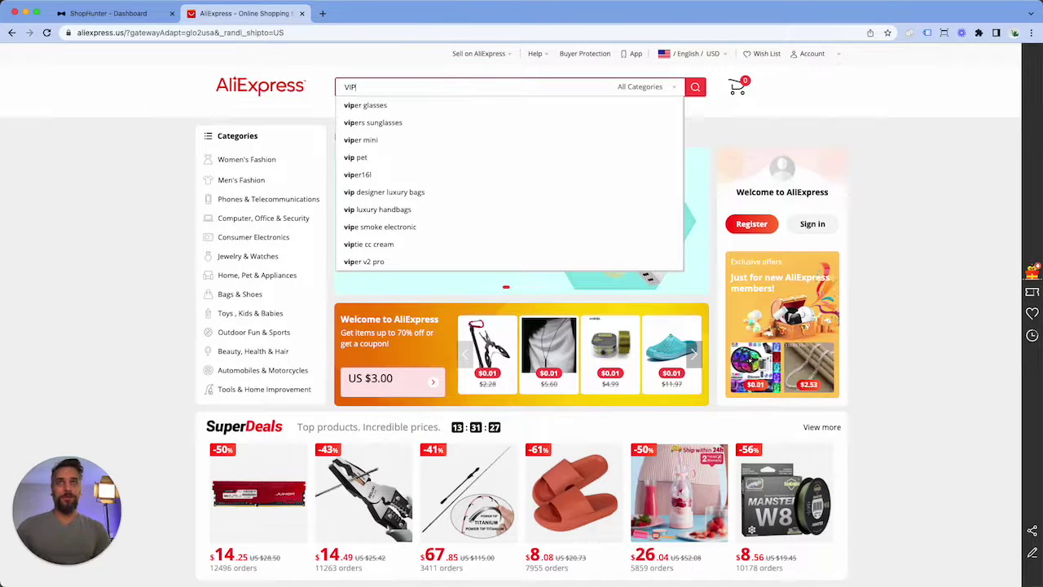
pyautogui.press('Return')
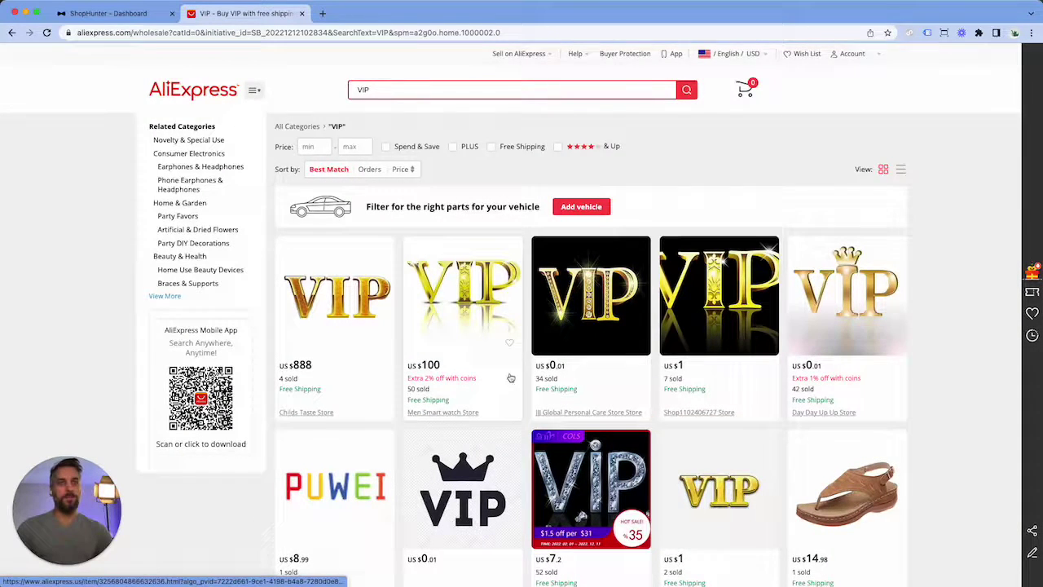
pyautogui.scroll(-2, 511, 359)
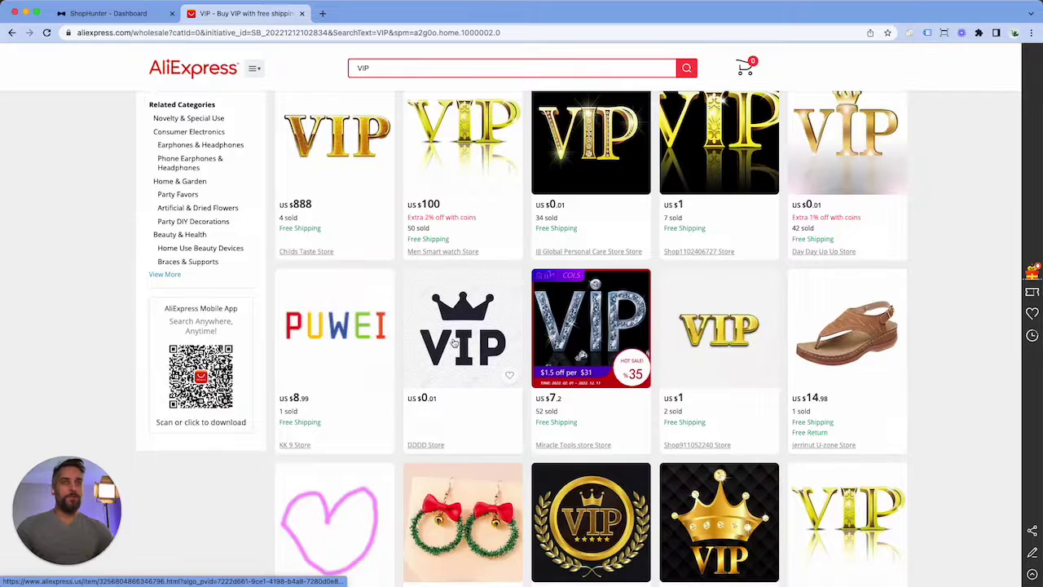
pyautogui.scroll(-3, 452, 336)
pyautogui.scroll(-1, 452, 336)
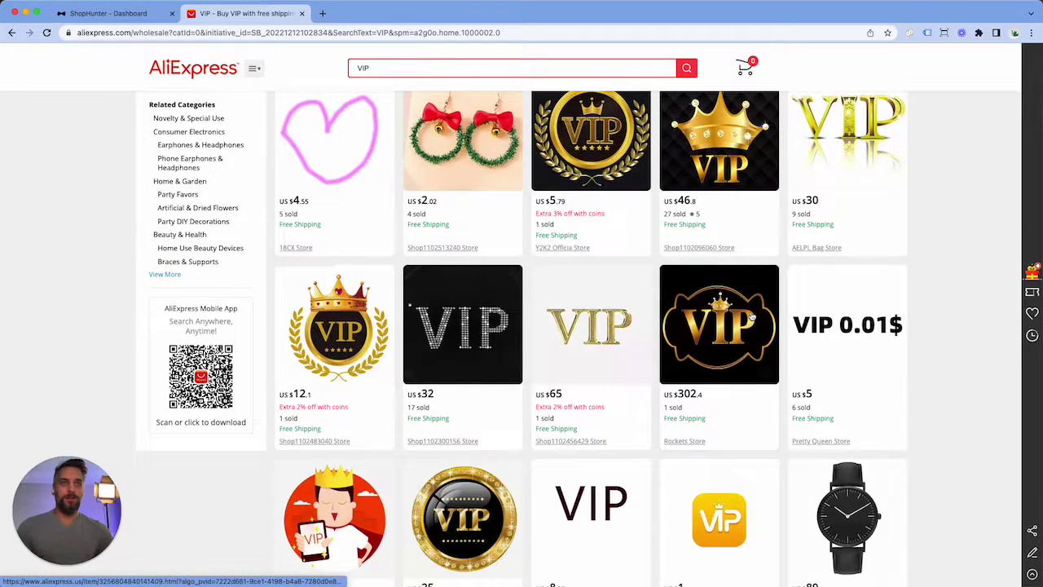
pyautogui.scroll(-3, 452, 318)
pyautogui.scroll(-1, 452, 307)
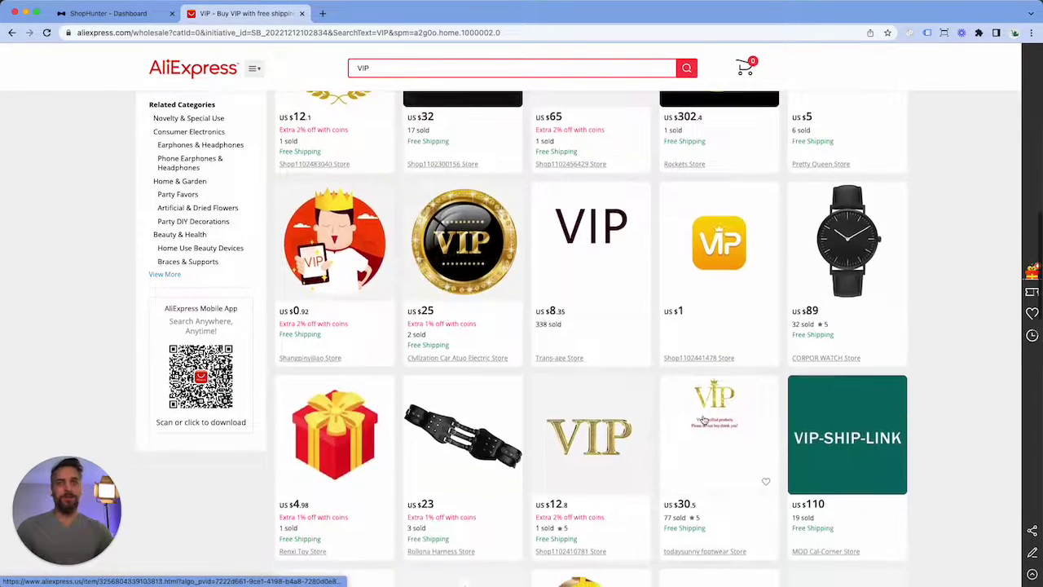
pyautogui.scroll(10, 342, 267)
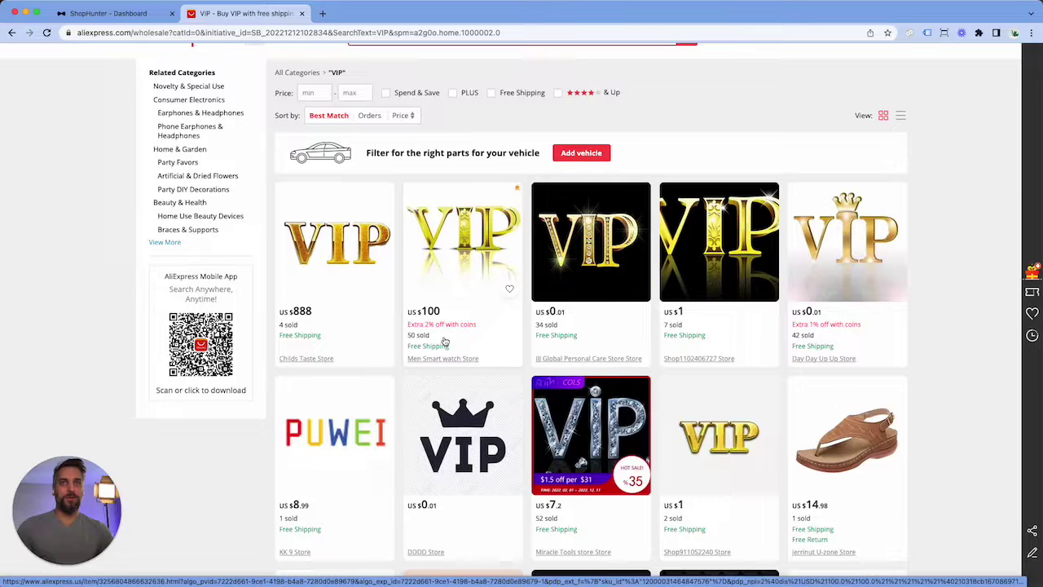
pyautogui.click(456, 237)
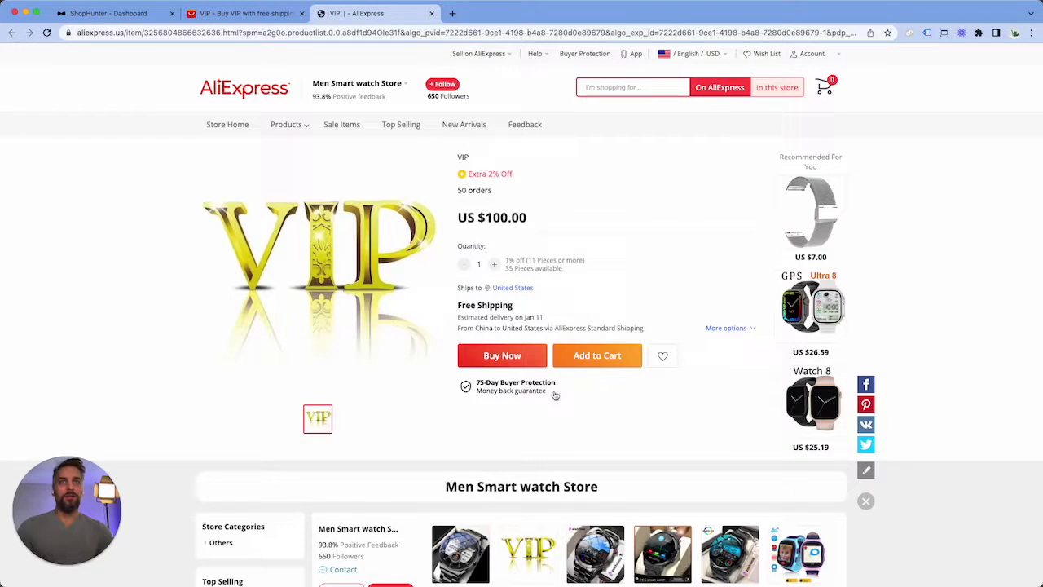
pyautogui.click(405, 127)
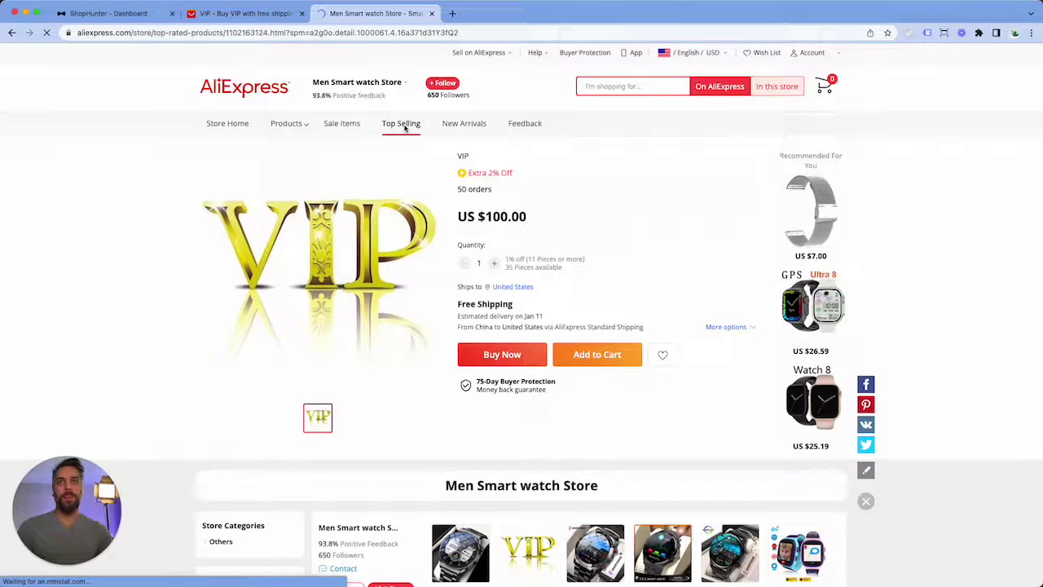
pyautogui.scroll(-3, 298, 290)
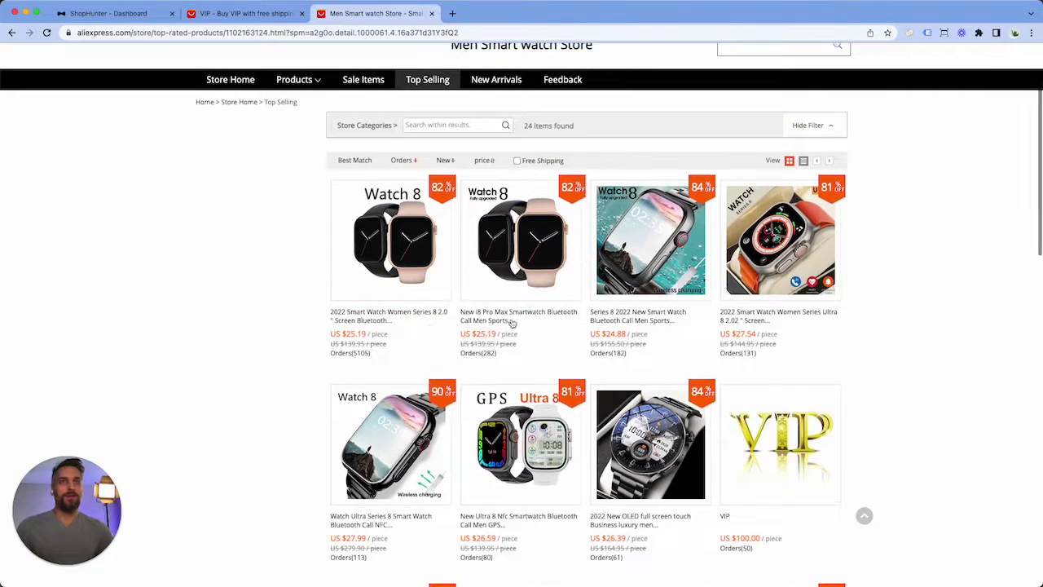
pyautogui.scroll(-3, 492, 324)
pyautogui.scroll(-3, 405, 263)
pyautogui.scroll(6, 407, 263)
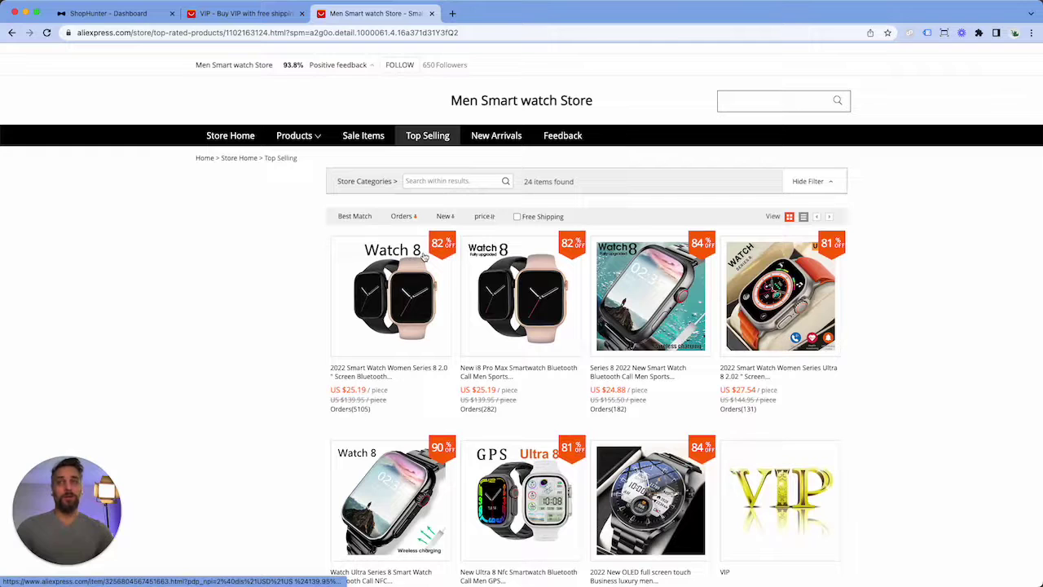
pyautogui.hscroll(-5, 423, 257)
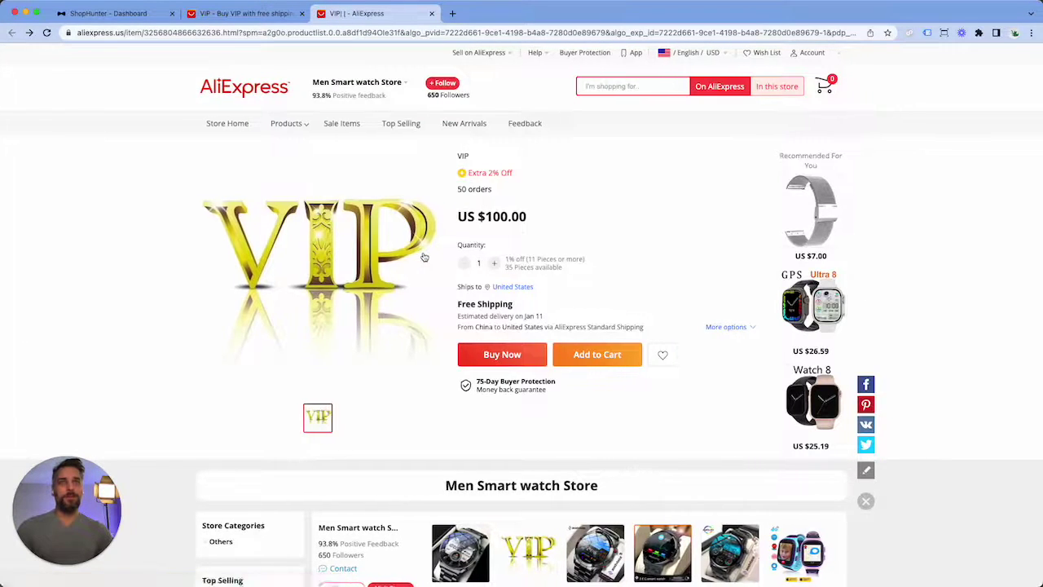
pyautogui.click(431, 14)
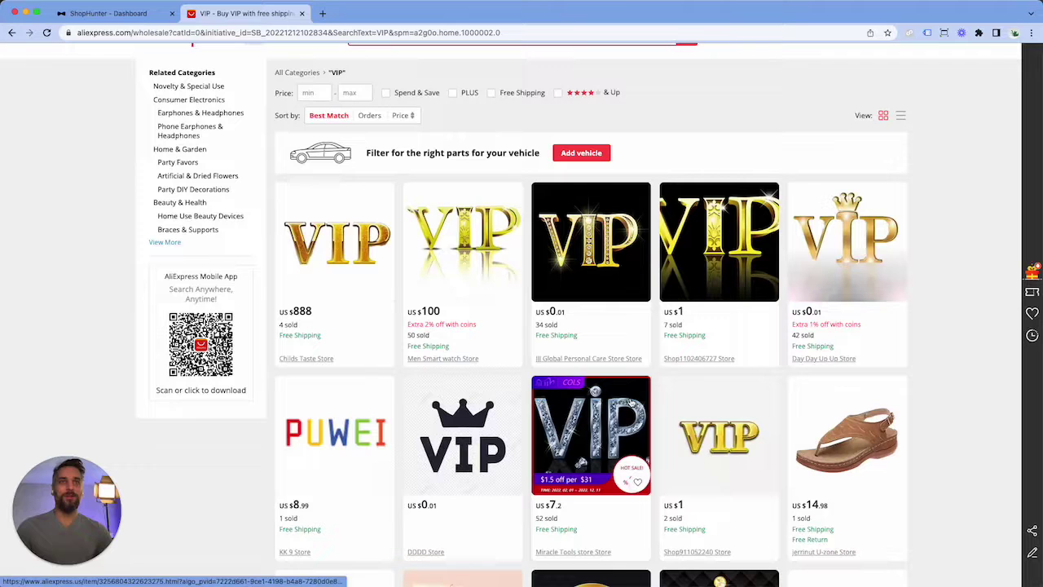
# From the $0.01 VIP listing, open the JJJ store's top-selling $12.77 Oral Irrigator flosser
pyautogui.click(620, 254)
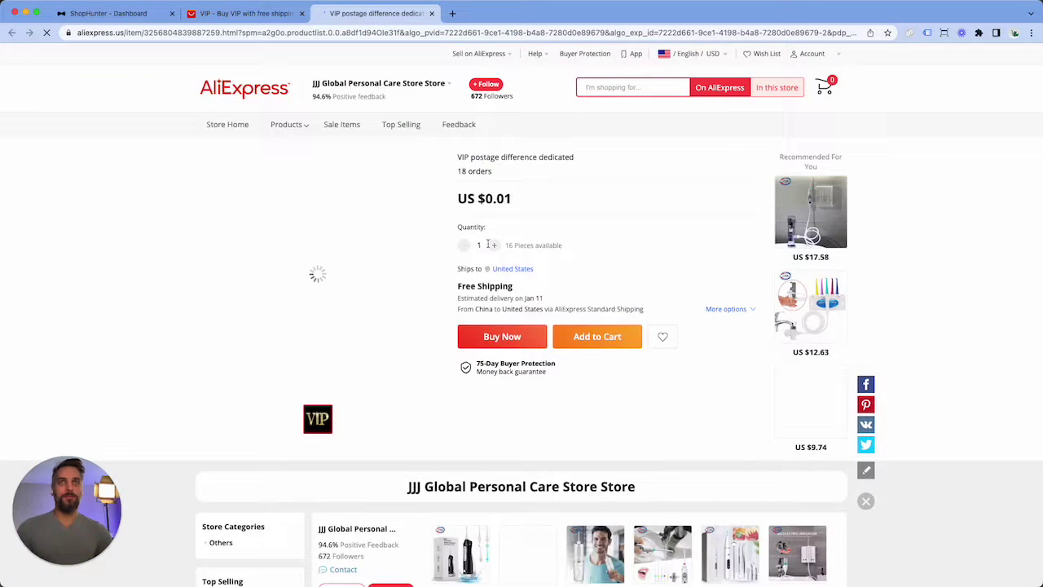
pyautogui.click(401, 124)
pyautogui.scroll(-3, 389, 291)
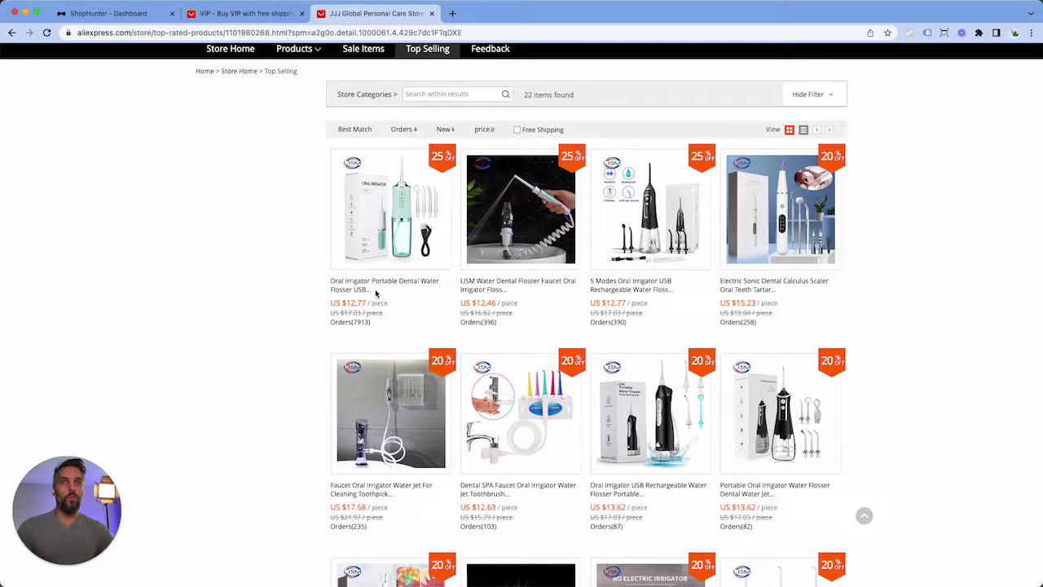
pyautogui.moveTo(323, 281); pyautogui.dragTo(363, 288)
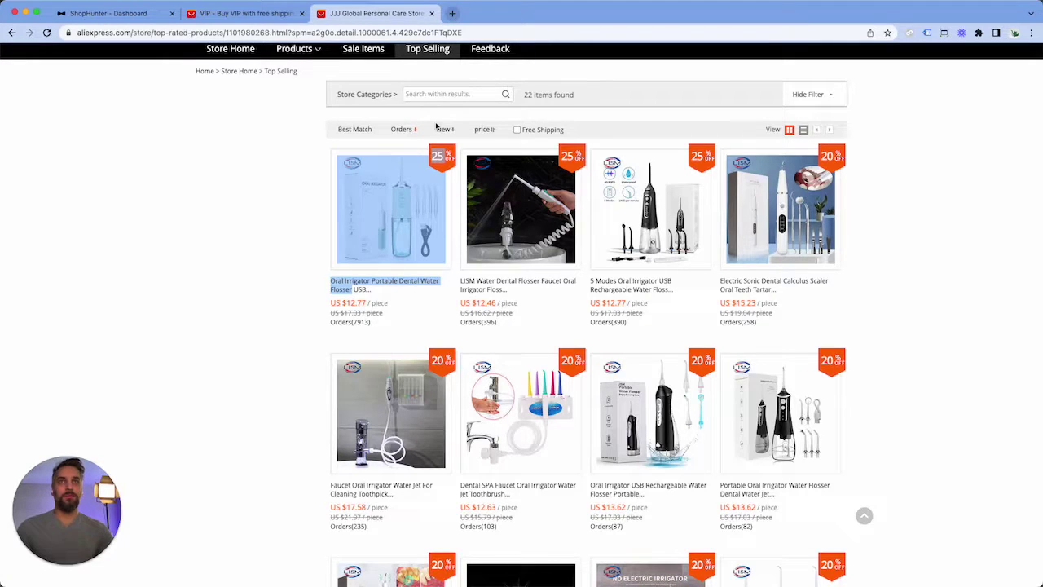
pyautogui.click(247, 223)
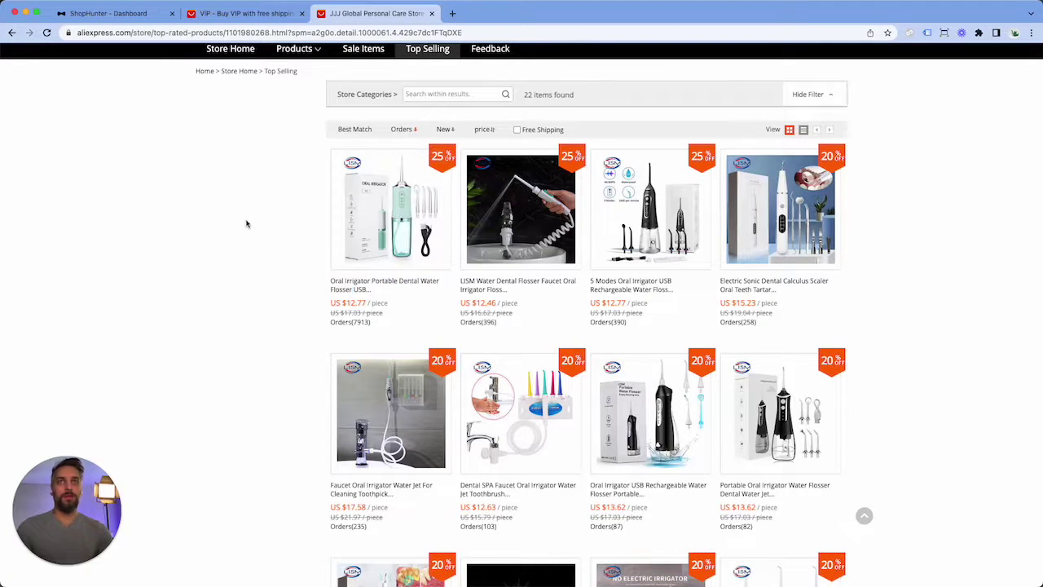
pyautogui.click(380, 220)
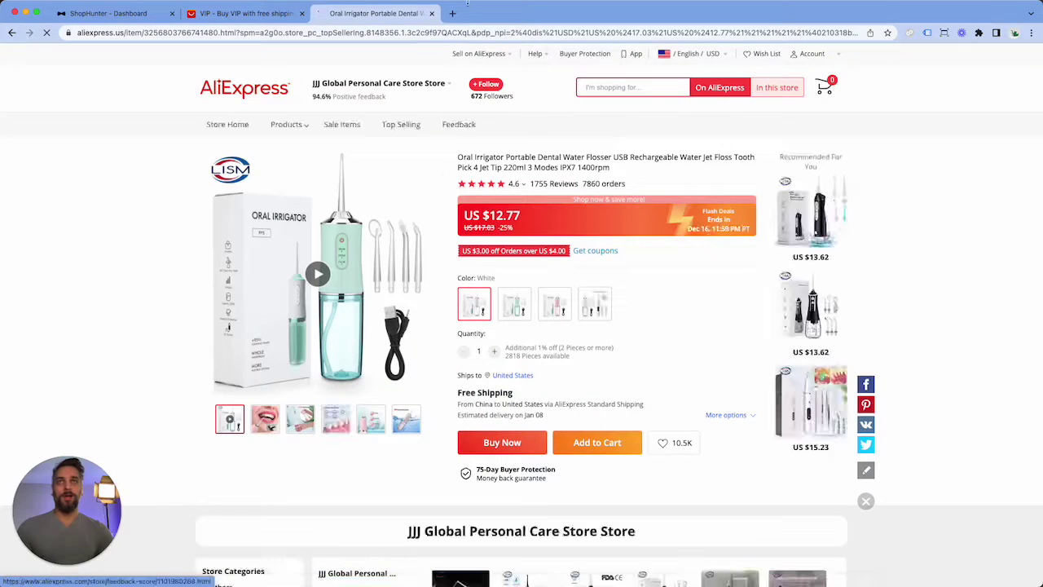
# Trim the copied product title and search Google for 'Portable Dental Water Flosser' in a new tab
pyautogui.click(454, 15)
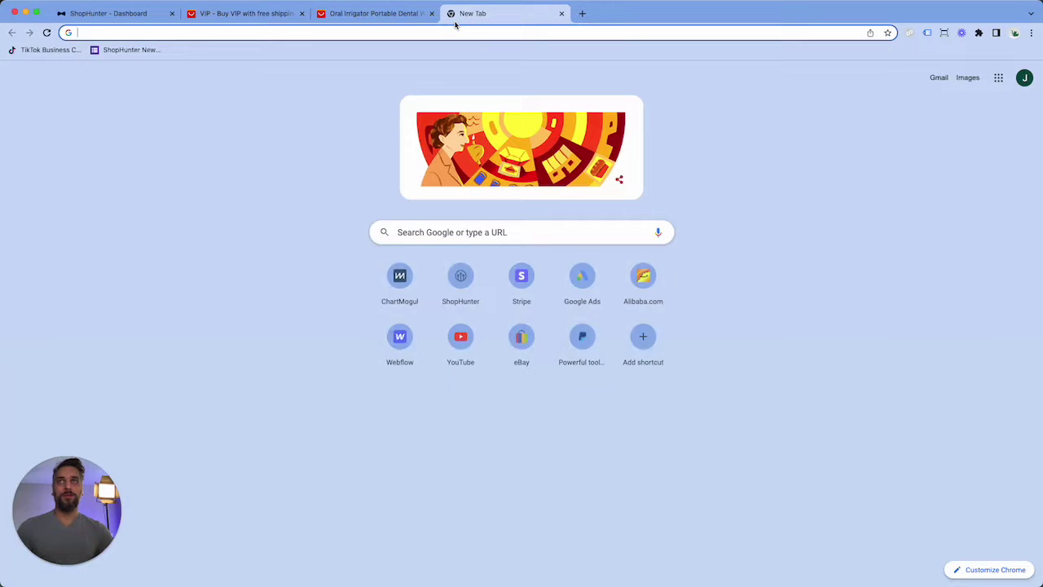
pyautogui.write('Oral Irrigator Portable Dental Water Flosser USB Rechargeable Water Jet Floss Tooth Pick 4 Jet Tip 220ml 3 Modes IPX7 1400rpm25 Oral Irrigator Portable Dental Water Flosser')
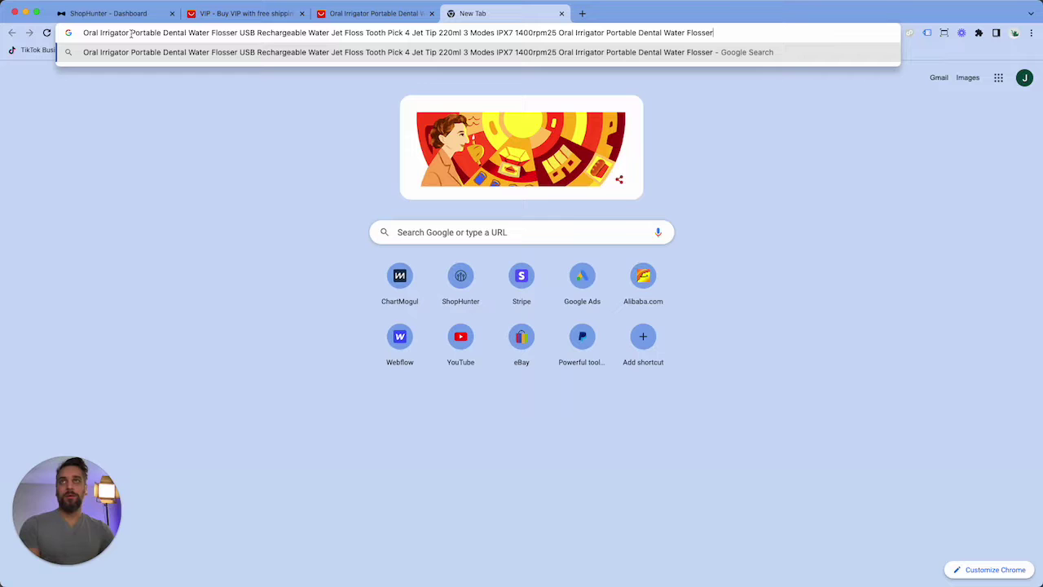
pyautogui.moveTo(100, 31); pyautogui.dragTo(82, 32)
pyautogui.press('BackSpace')
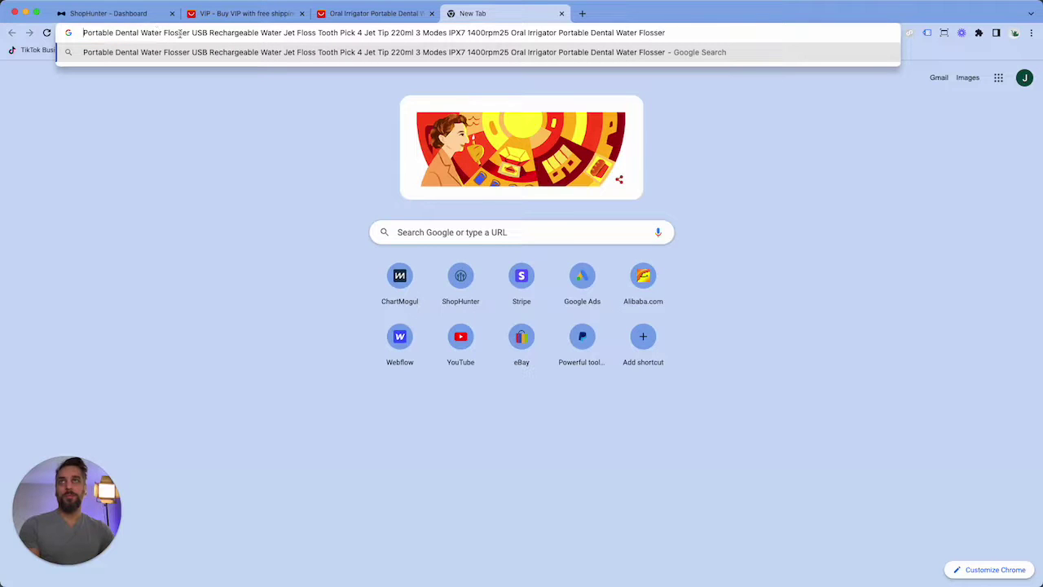
pyautogui.moveTo(226, 33); pyautogui.dragTo(667, 33)
pyautogui.press('BackSpace')
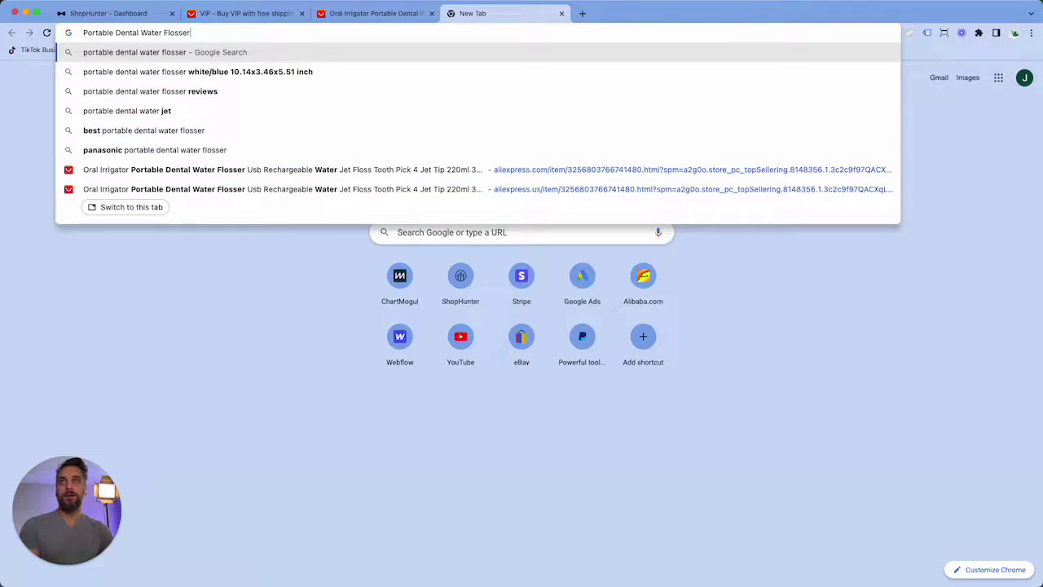
pyautogui.press('Return')
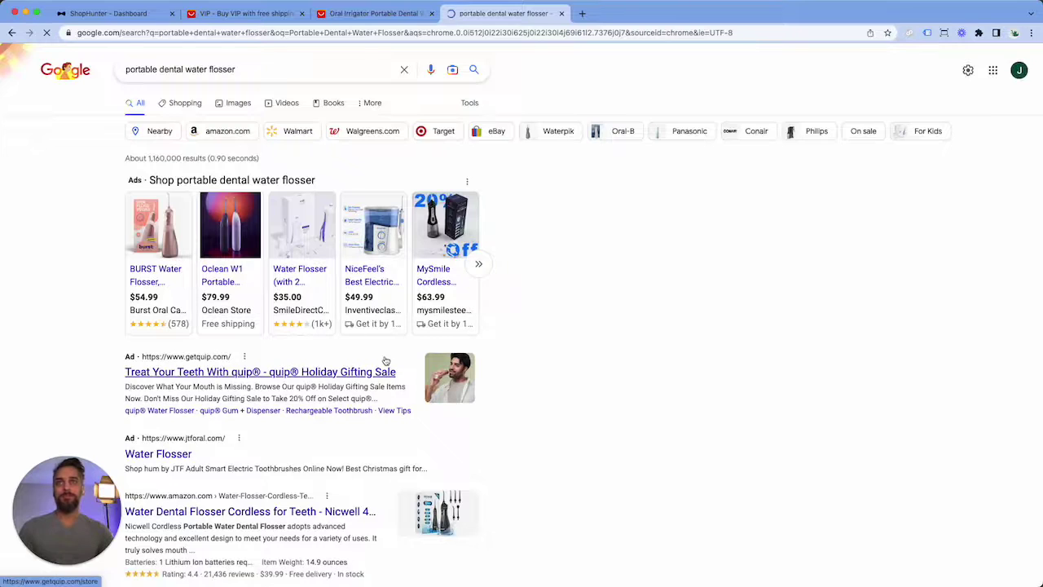
# Open the BURST, Oclean, Water Flosser, NiceFeel, MySmile, quip and HexoTeeth ads in new tabs
pyautogui.moveTo(187, 275)
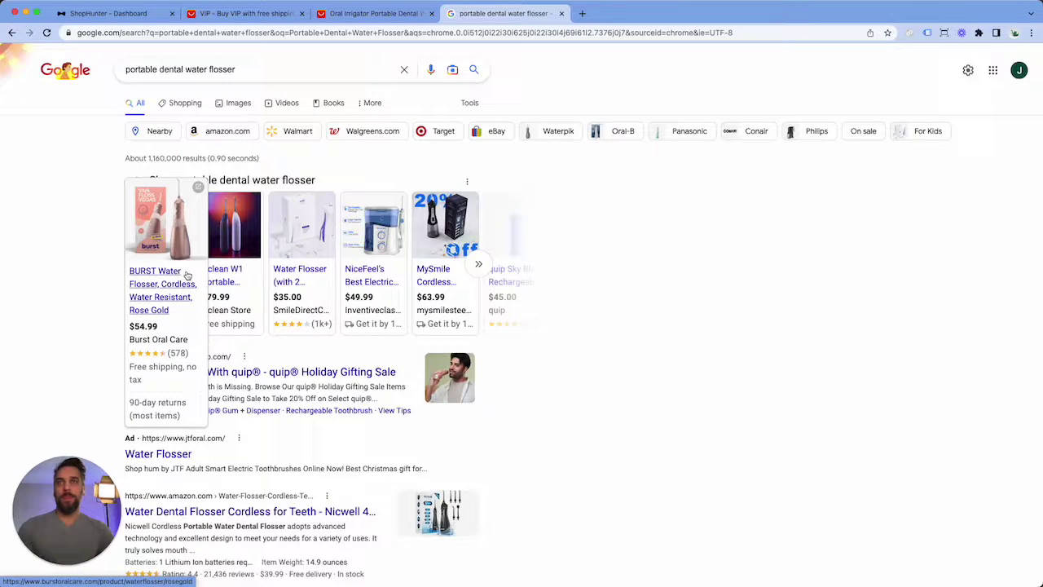
pyautogui.rightClick(141, 283)
pyautogui.click(167, 287)
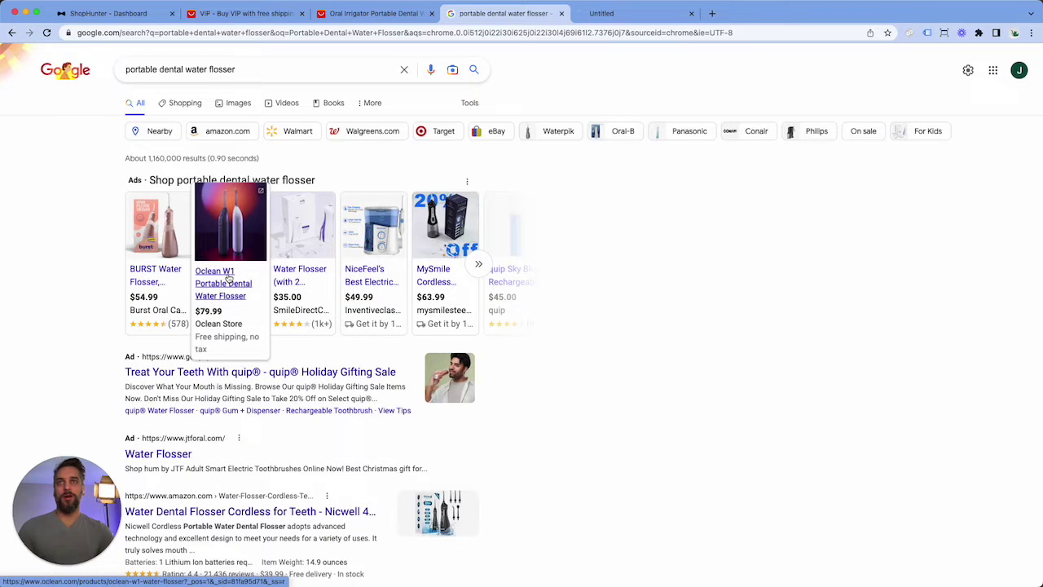
pyautogui.rightClick(218, 282)
pyautogui.click(234, 283)
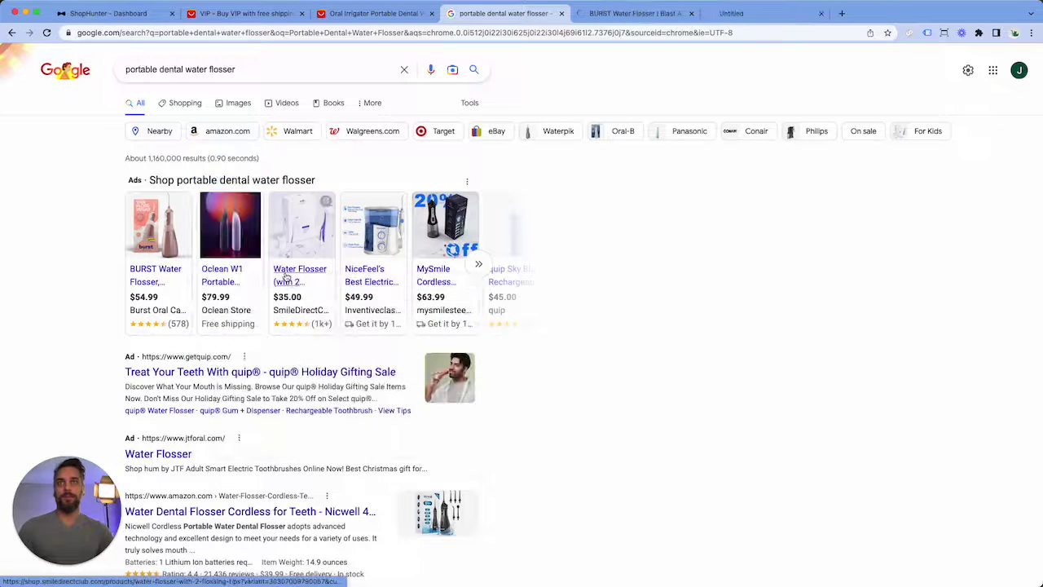
pyautogui.rightClick(290, 275)
pyautogui.click(302, 279)
pyautogui.rightClick(365, 273)
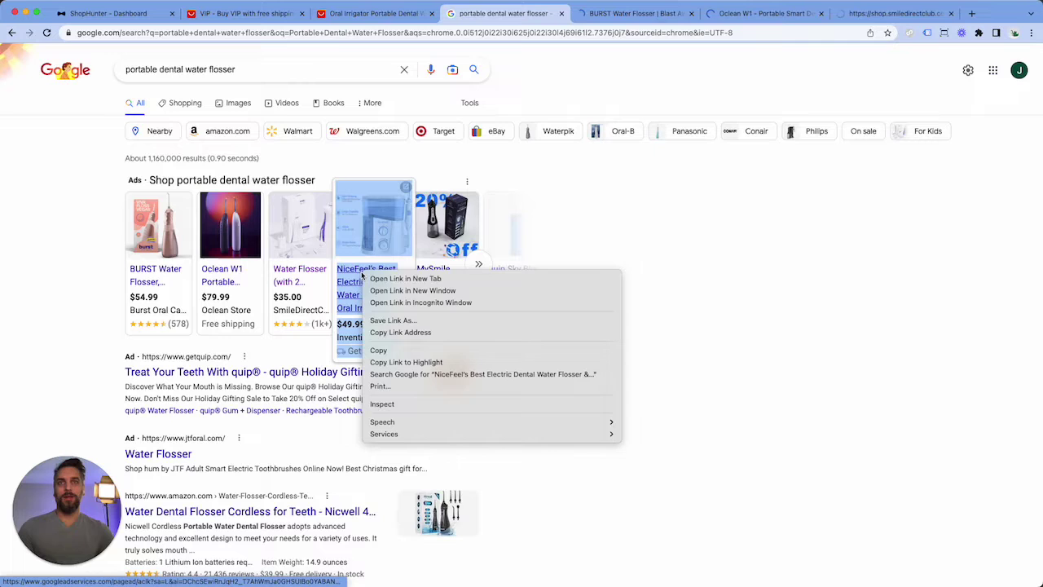
pyautogui.click(388, 280)
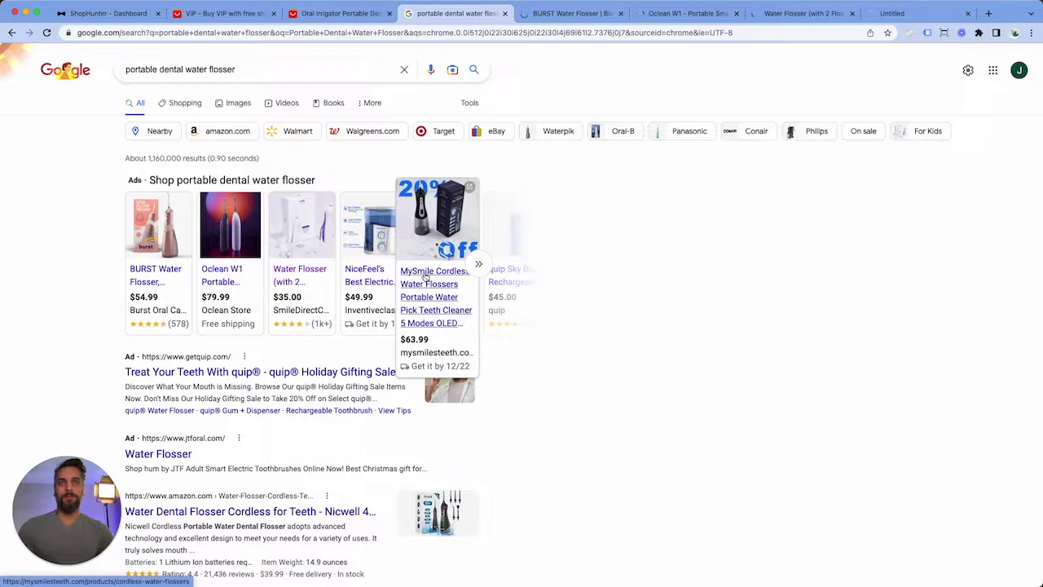
pyautogui.rightClick(424, 277)
pyautogui.click(444, 280)
pyautogui.moveTo(507, 305)
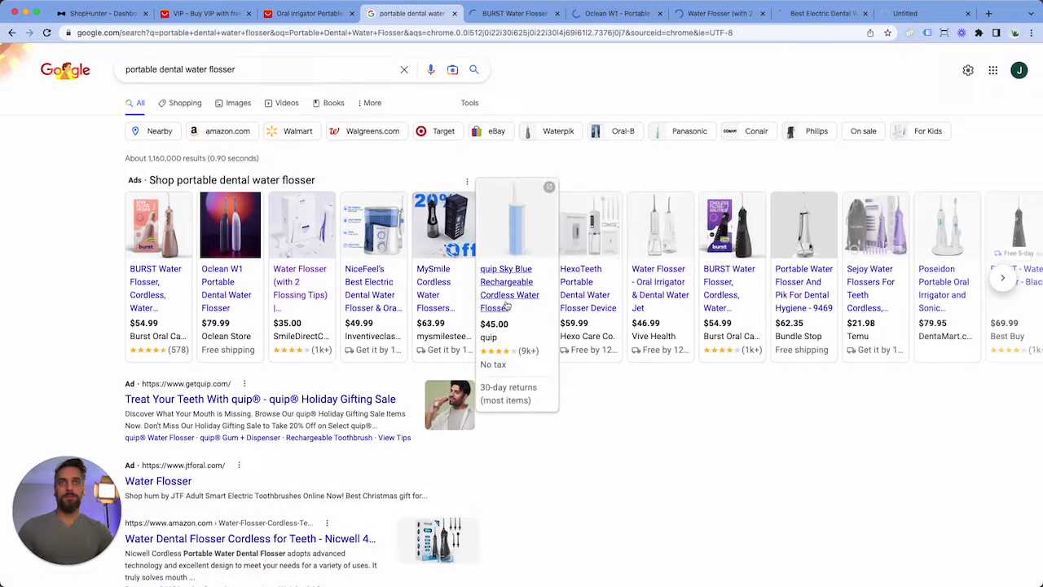
pyautogui.rightClick(526, 275)
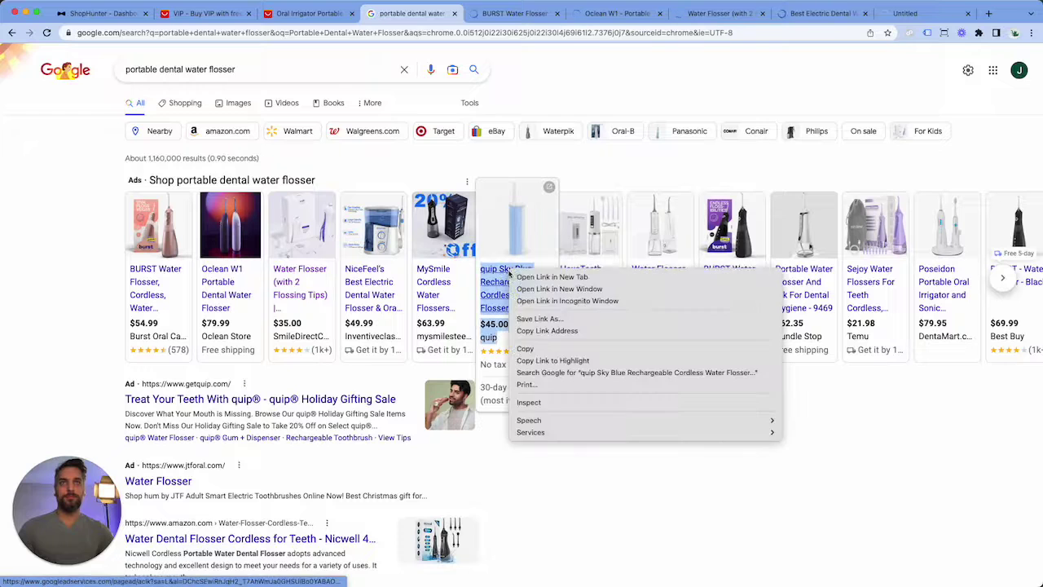
pyautogui.click(573, 275)
pyautogui.rightClick(572, 274)
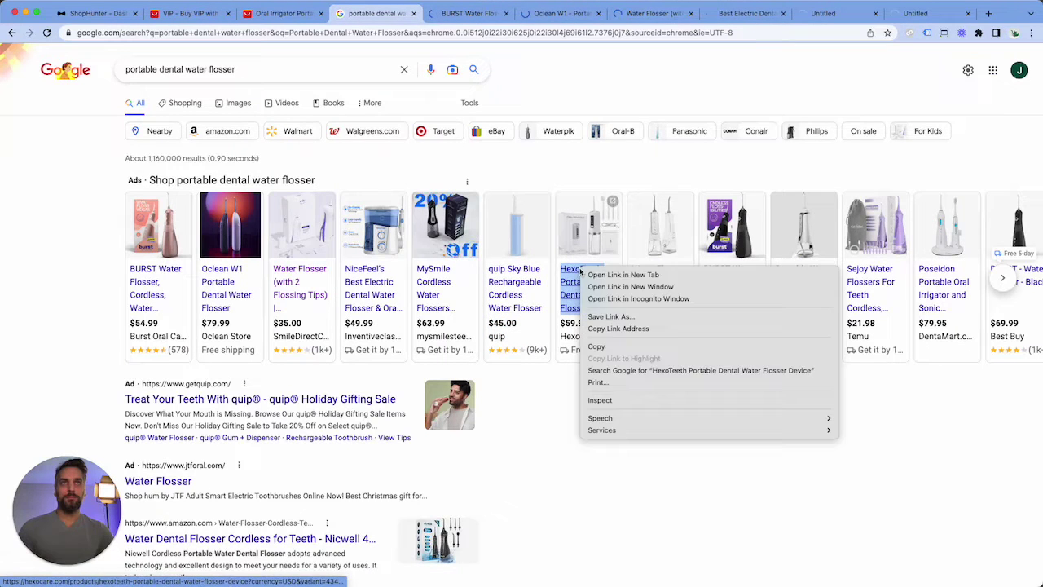
pyautogui.click(603, 275)
pyautogui.moveTo(651, 269)
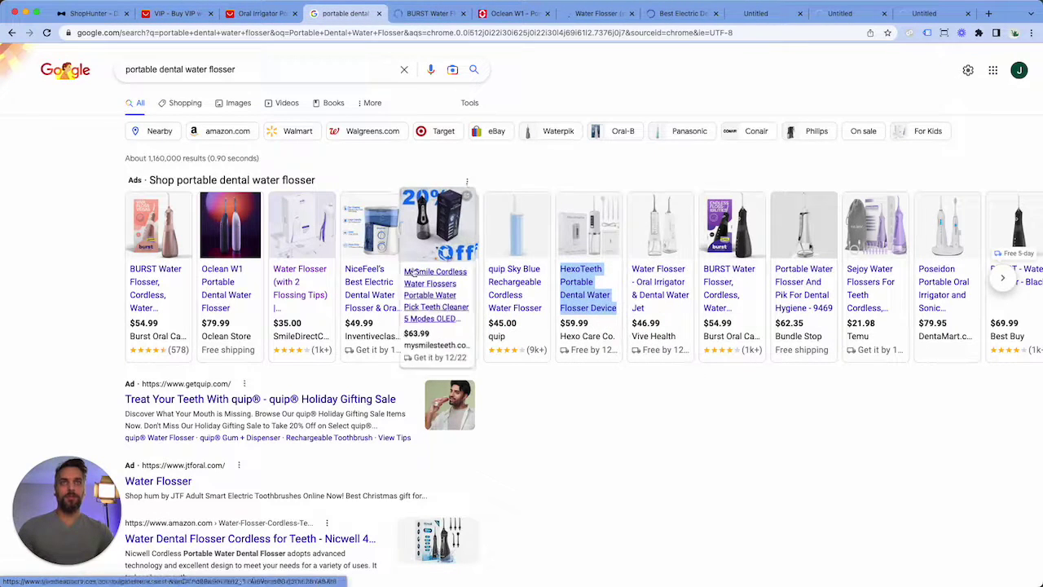
# Copy the Burst site address and look it up in ShopHunter's Add Shop page
pyautogui.click(444, 13)
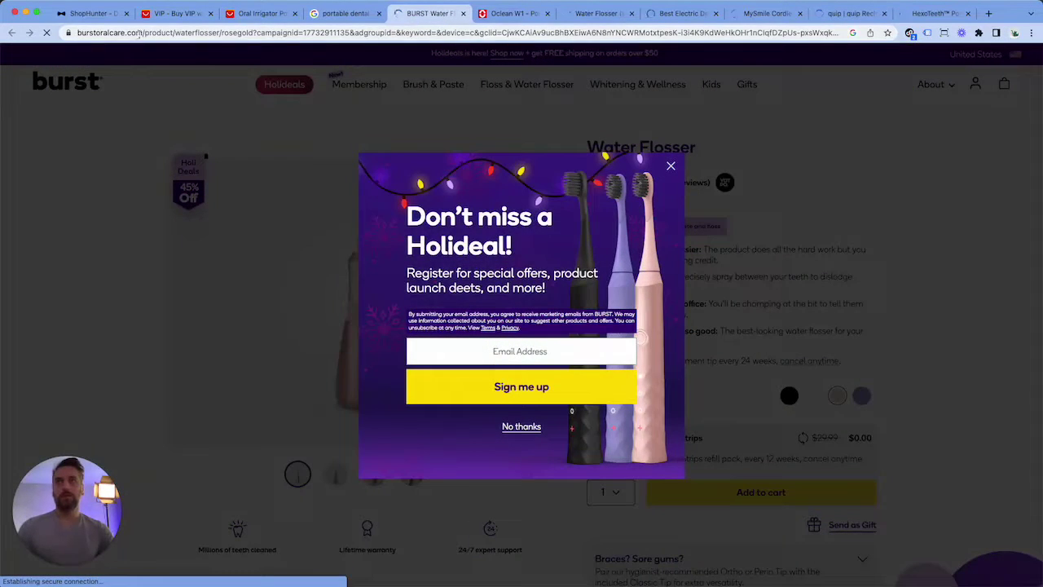
pyautogui.moveTo(138, 33); pyautogui.dragTo(114, 22)
pyautogui.press('cmd+c')
pyautogui.click(90, 14)
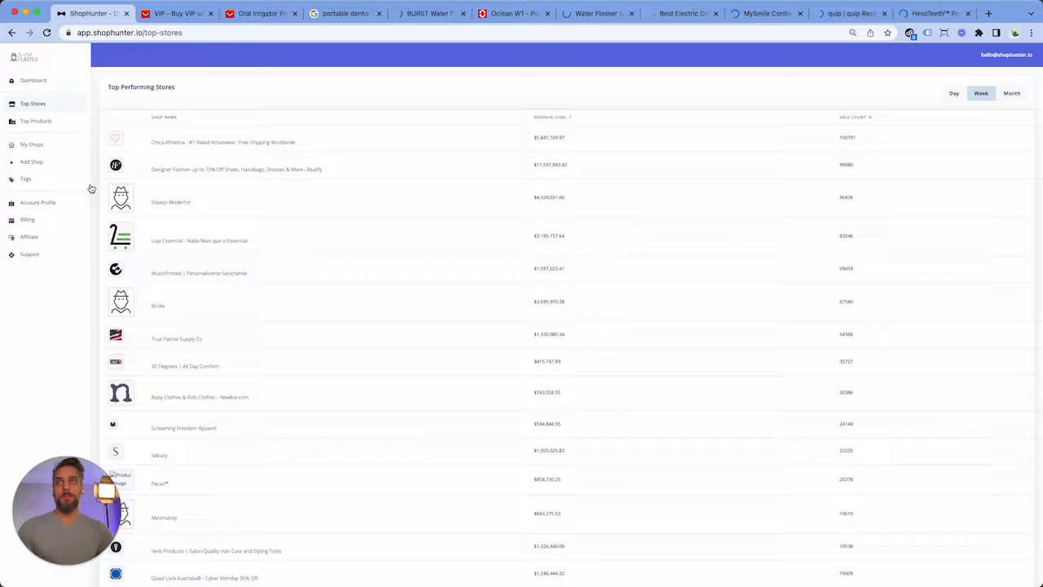
pyautogui.click(49, 162)
pyautogui.click(160, 128)
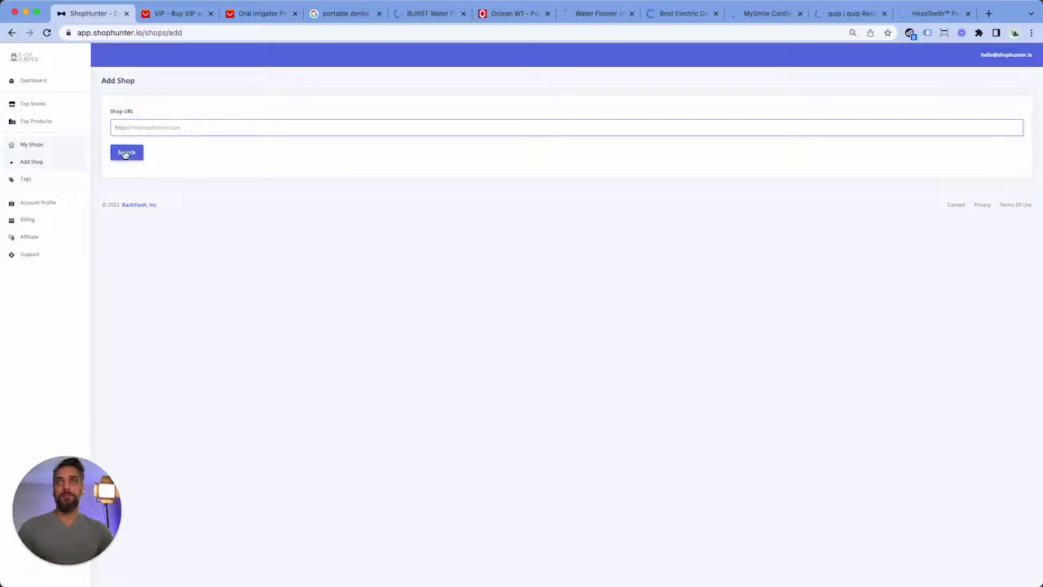
pyautogui.press('cmd+v')
pyautogui.click(126, 153)
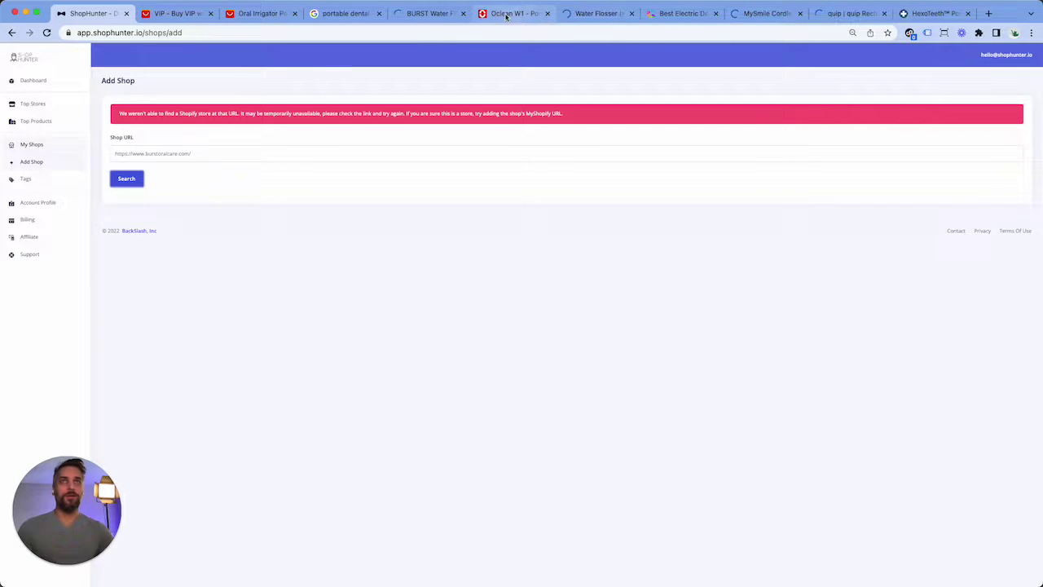
# Close the rejected Burst tab, then look up oclean.com and start tracking it
pyautogui.click(430, 14)
pyautogui.click(463, 14)
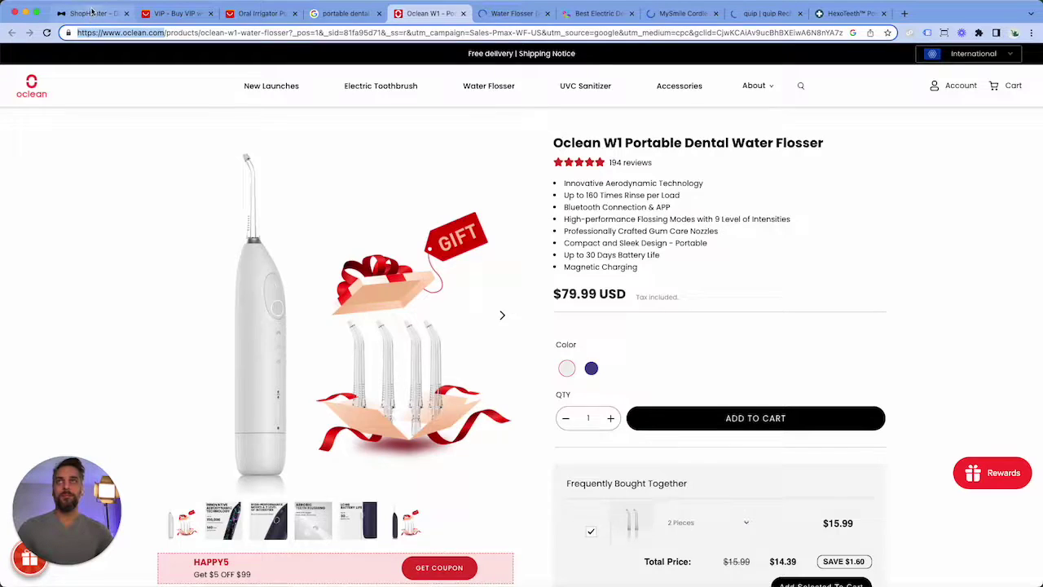
pyautogui.click(92, 13)
pyautogui.tripleClick(157, 153)
pyautogui.write('https://www.oclean.com/')
pyautogui.click(129, 178)
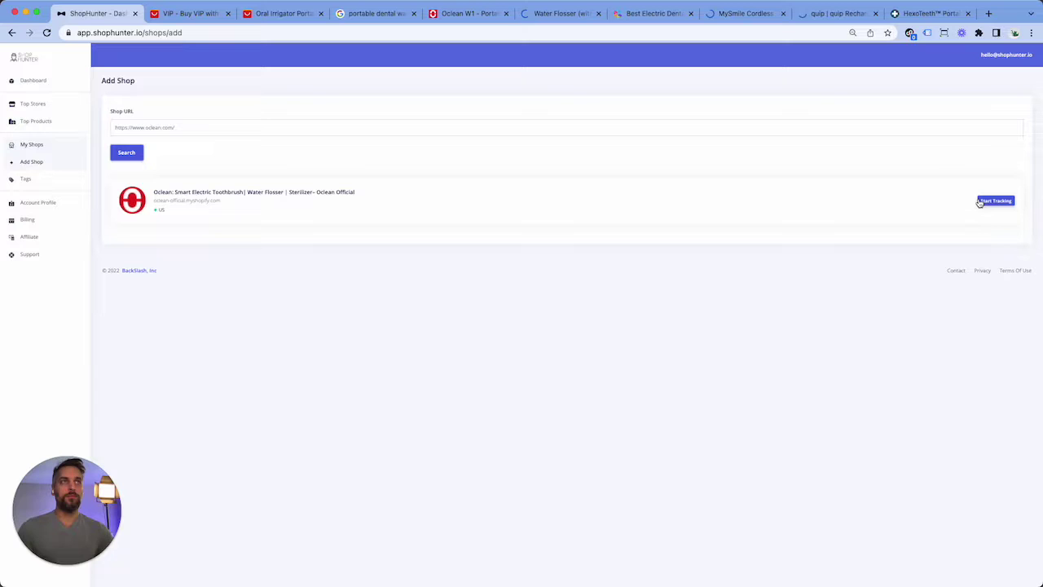
pyautogui.click(979, 201)
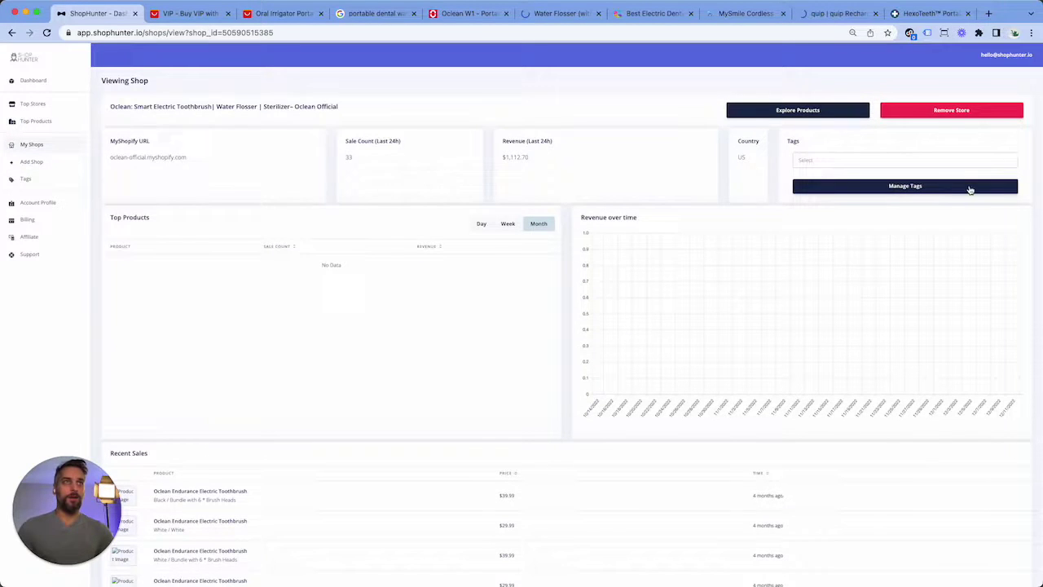
# Create a new tag named 'teeth' under Manage Tags
pyautogui.click(905, 186)
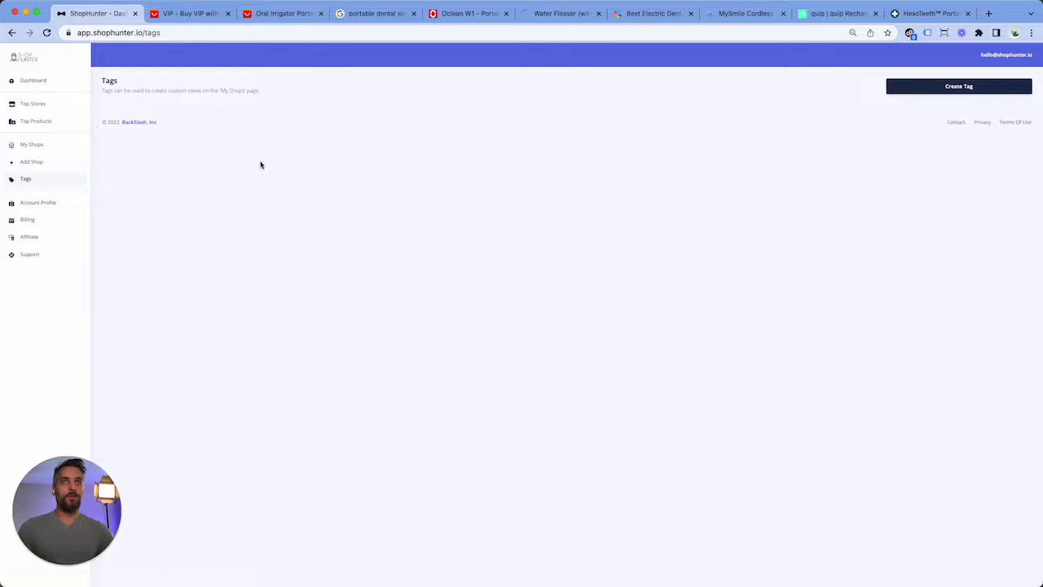
pyautogui.click(945, 88)
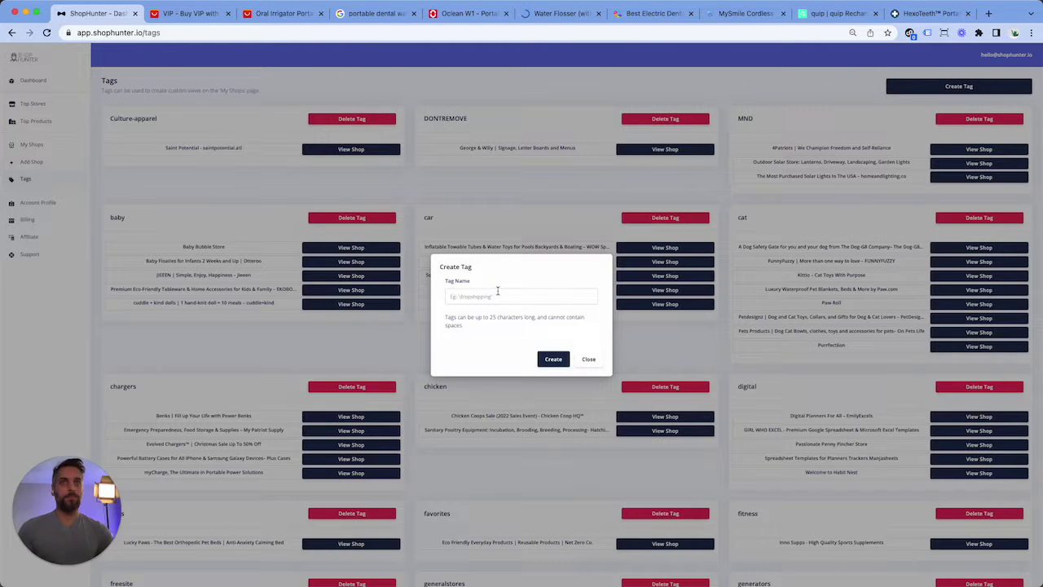
pyautogui.click(492, 296)
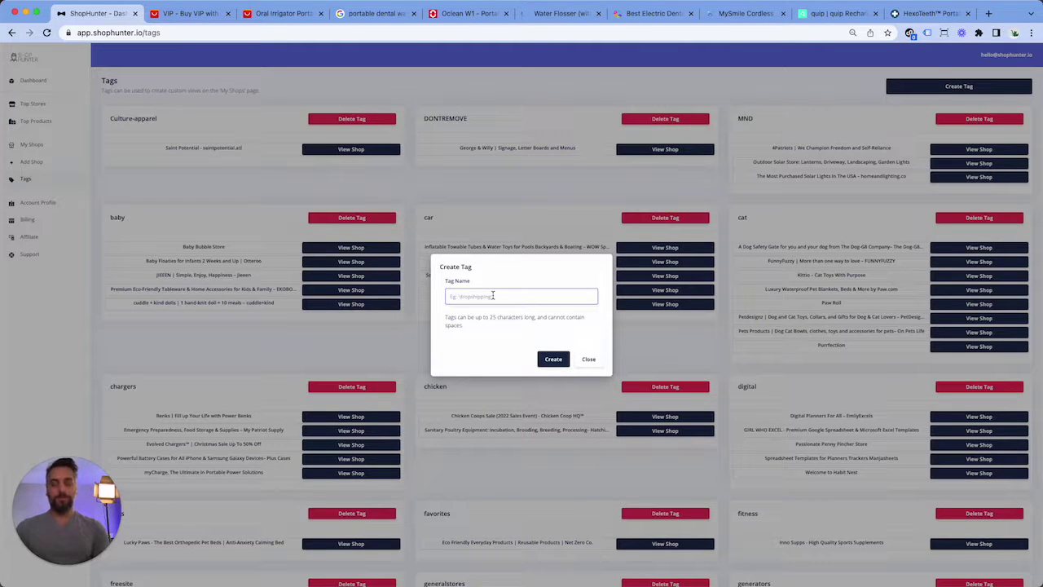
pyautogui.write('teeth')
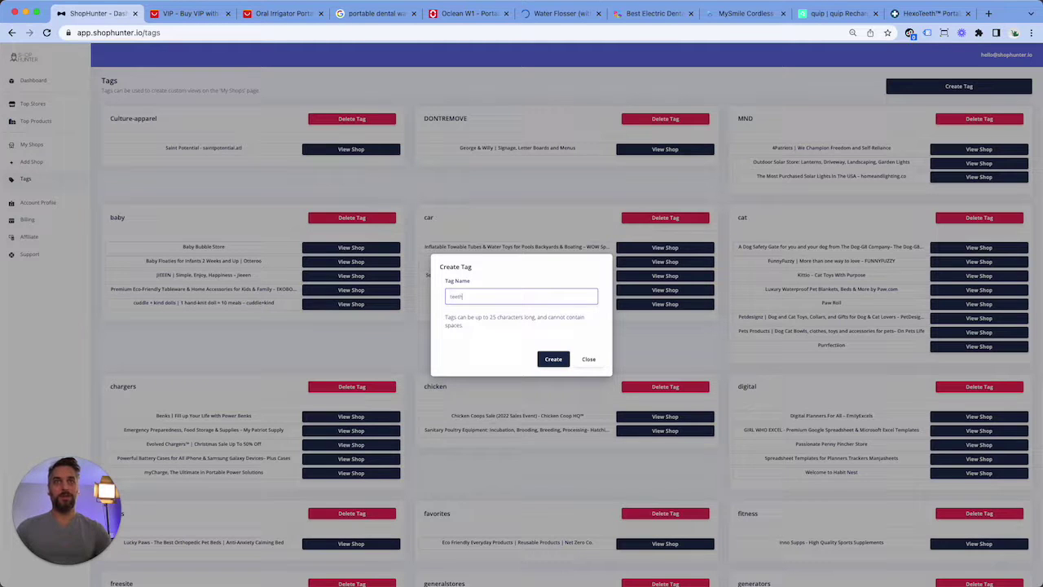
pyautogui.click(552, 358)
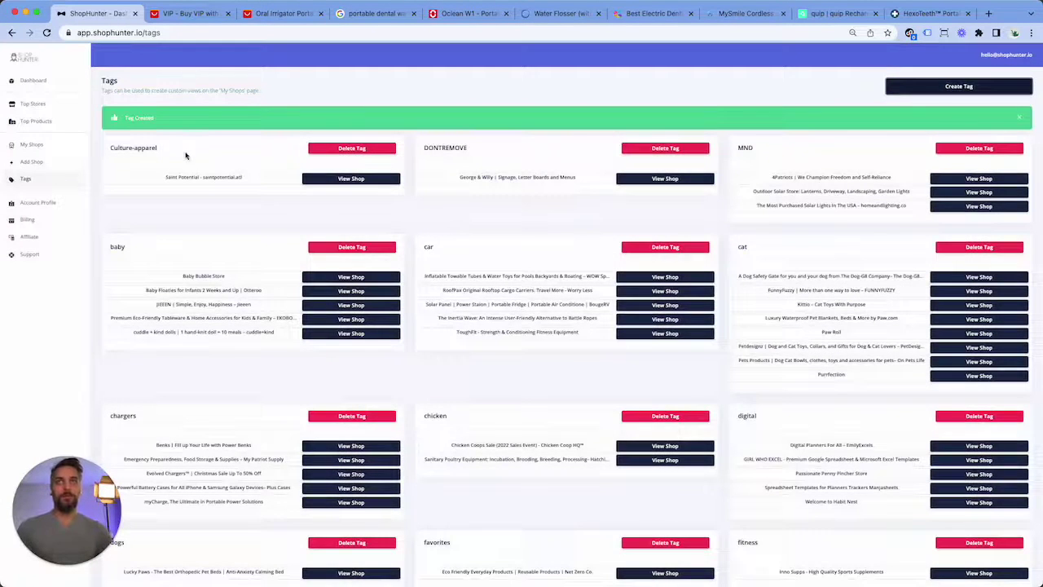
# Apply the 'teeth' tag to the Oclean shop
pyautogui.click(542, 170)
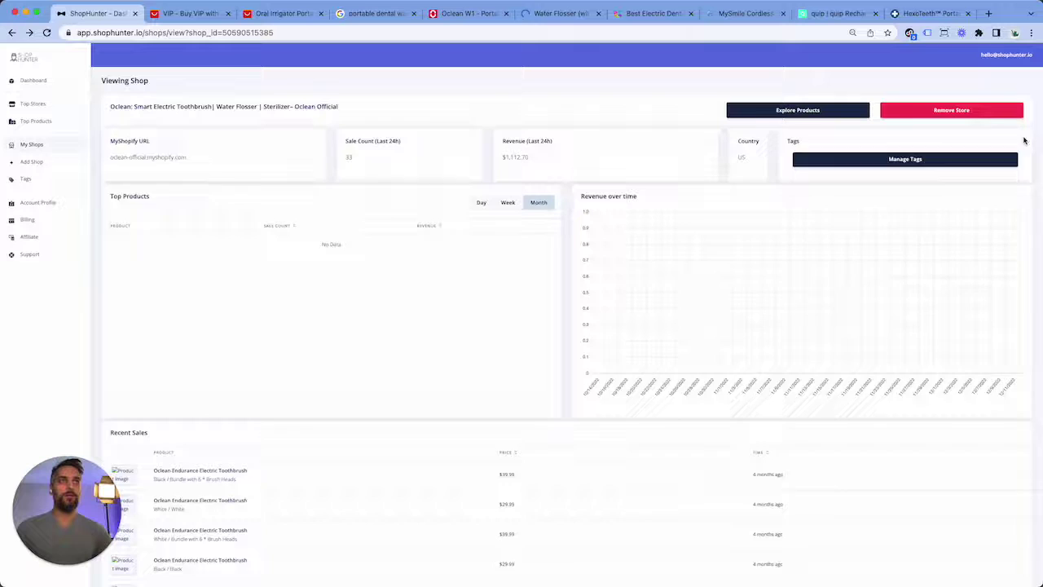
pyautogui.click(918, 163)
pyautogui.scroll(-8, 880, 245)
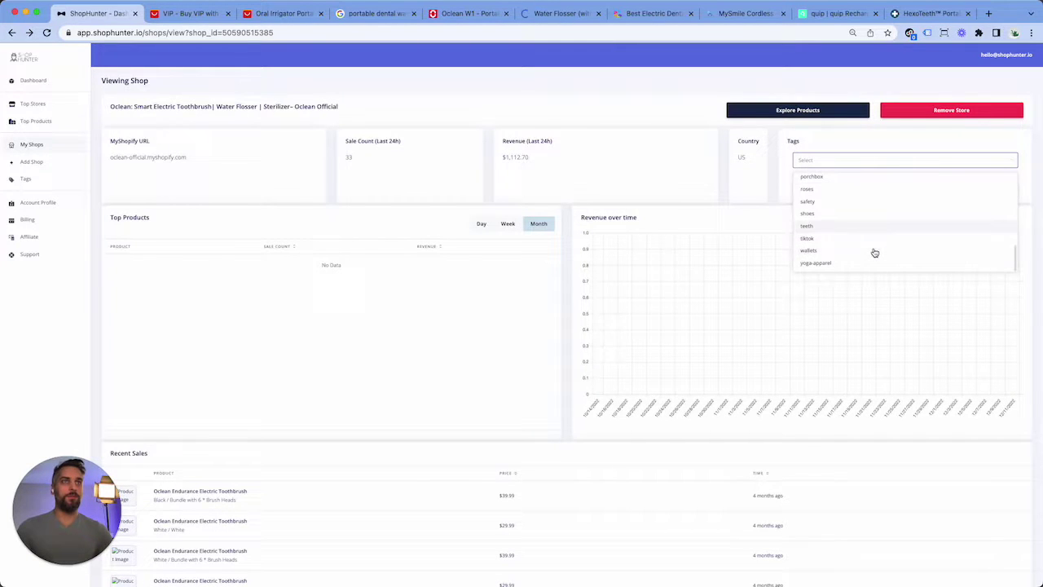
pyautogui.click(862, 227)
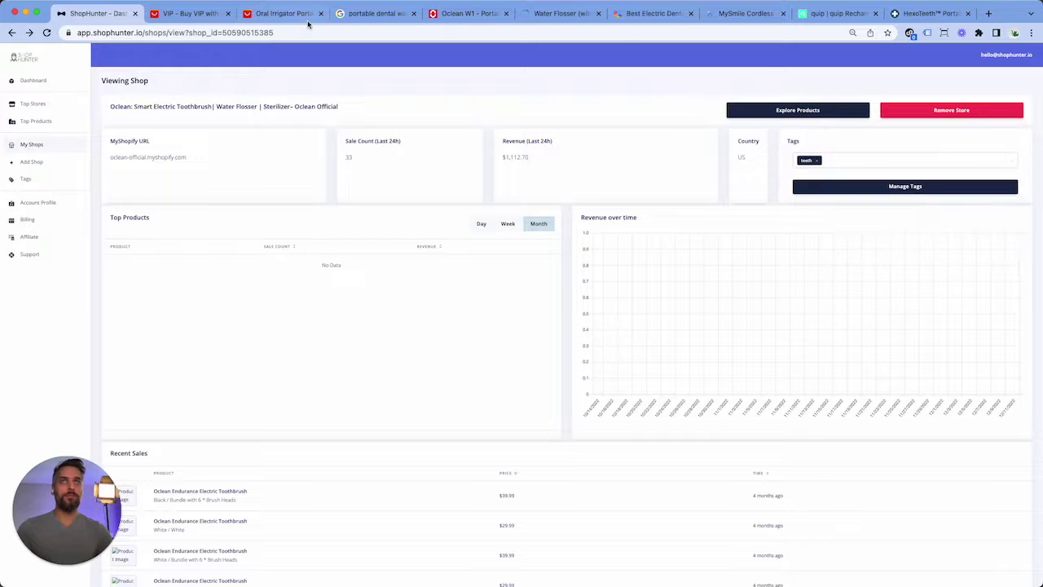
# Copy the SmileDirectClub address, look it up in Add Shop, and start tracking it
pyautogui.click(559, 15)
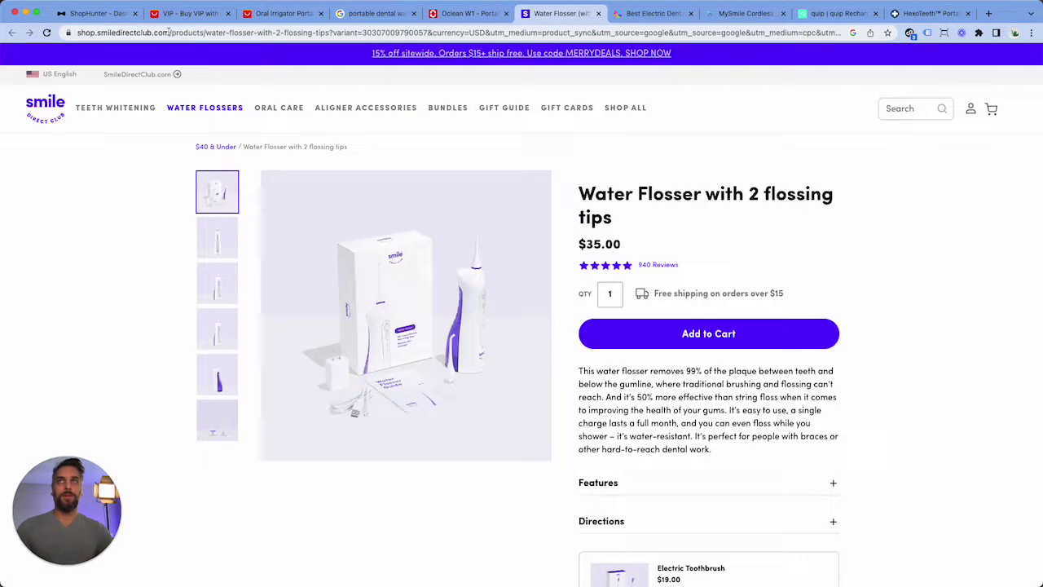
pyautogui.moveTo(169, 31); pyautogui.dragTo(60, 32)
pyautogui.hotkey('ctrl', 'c')
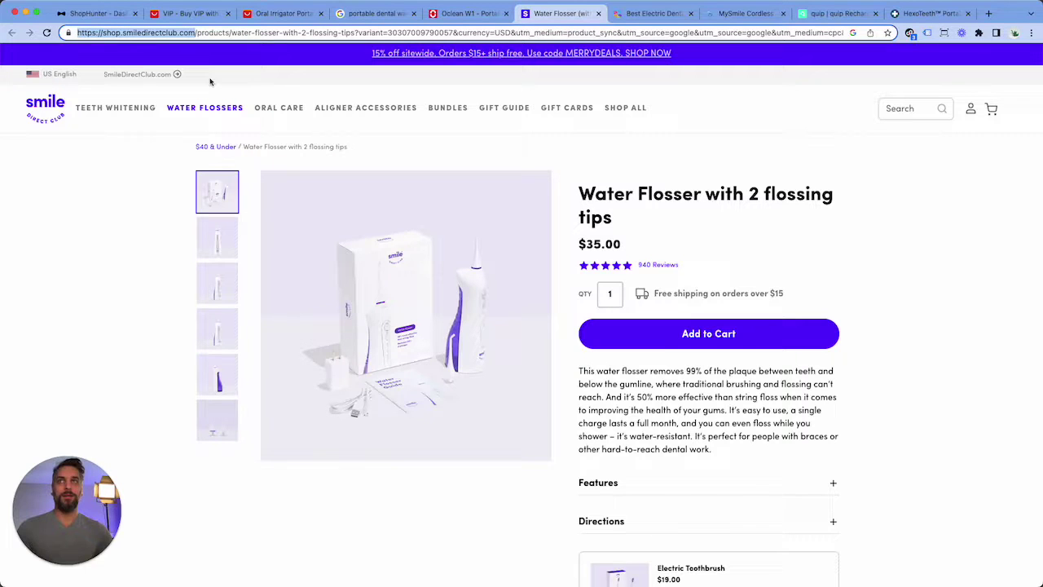
pyautogui.click(96, 13)
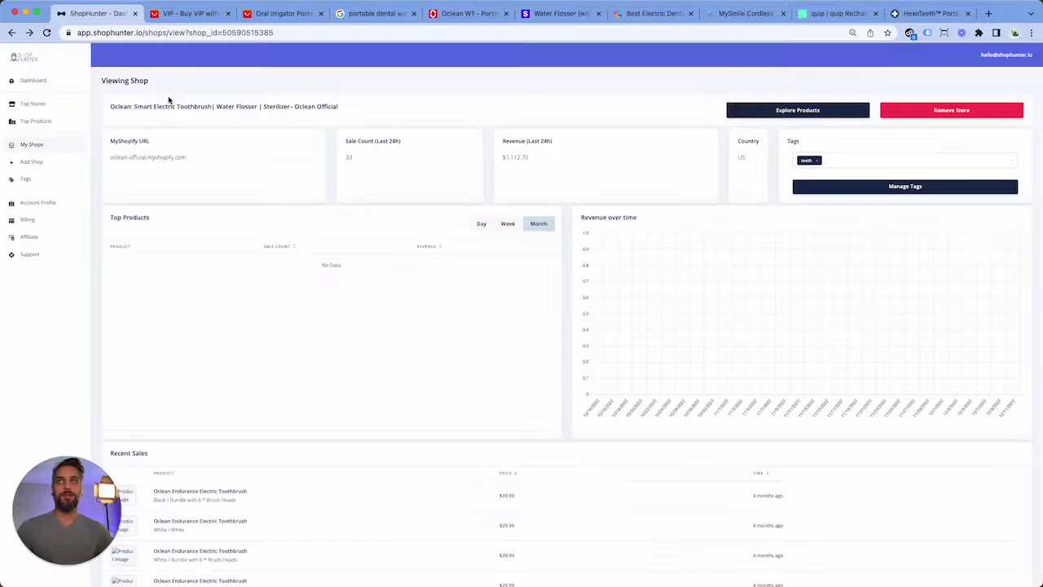
pyautogui.click(38, 163)
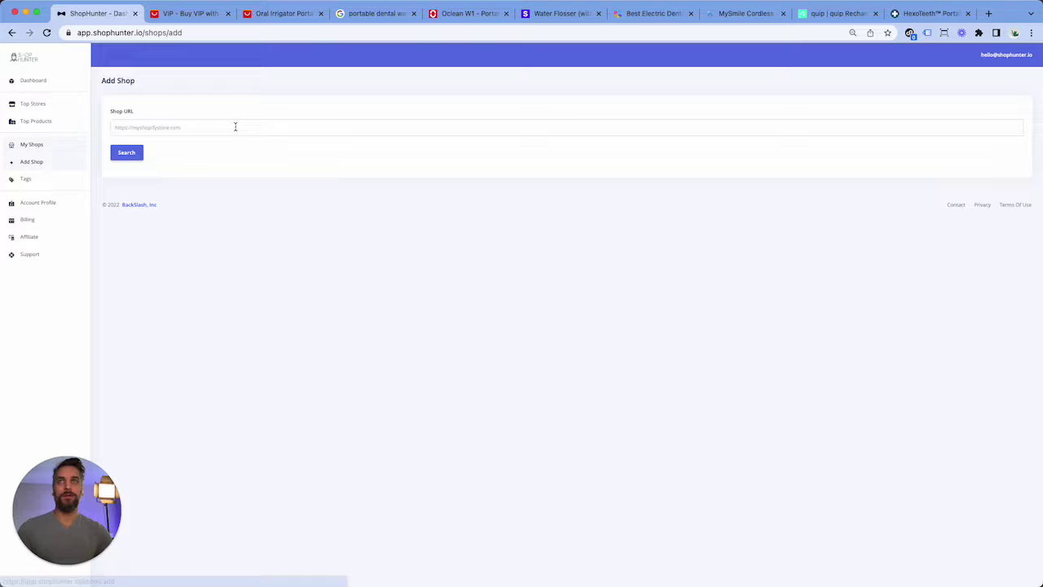
pyautogui.click(236, 127)
pyautogui.hotkey('ctrl', 'v')
pyautogui.click(125, 154)
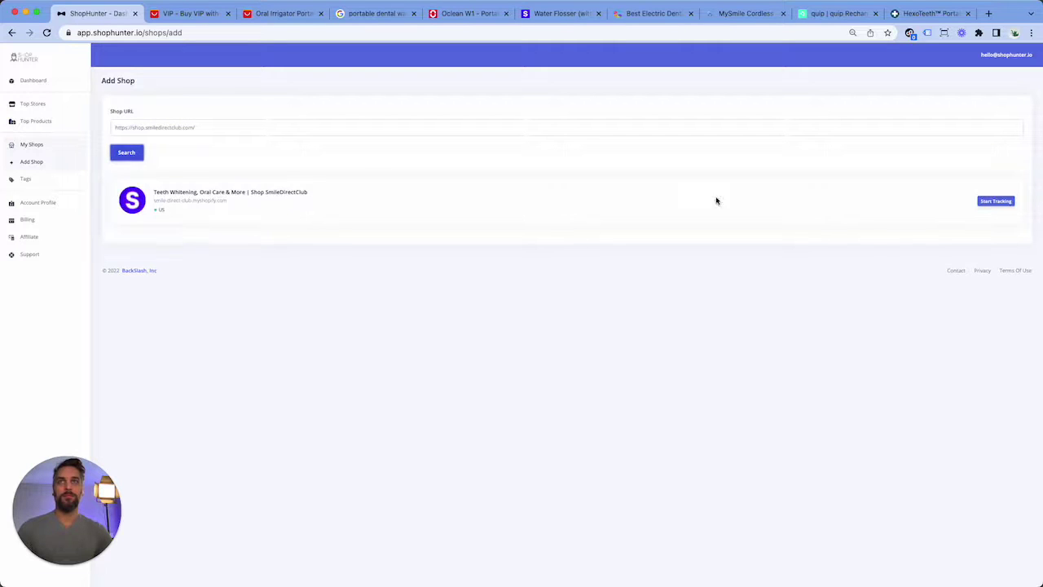
pyautogui.click(985, 205)
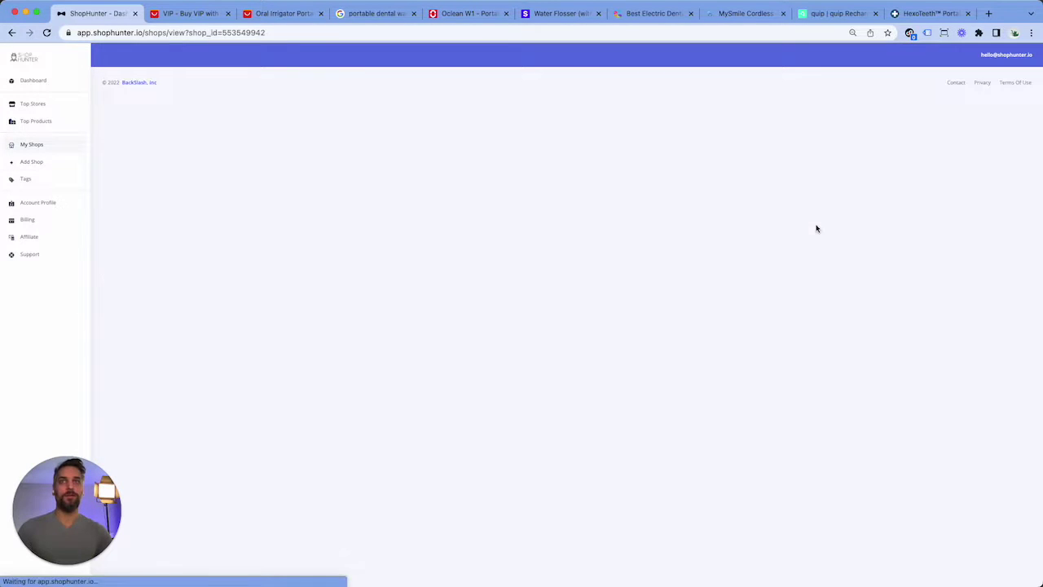
# Tag the SmileDirectClub shop with 'teeth'
pyautogui.click(871, 166)
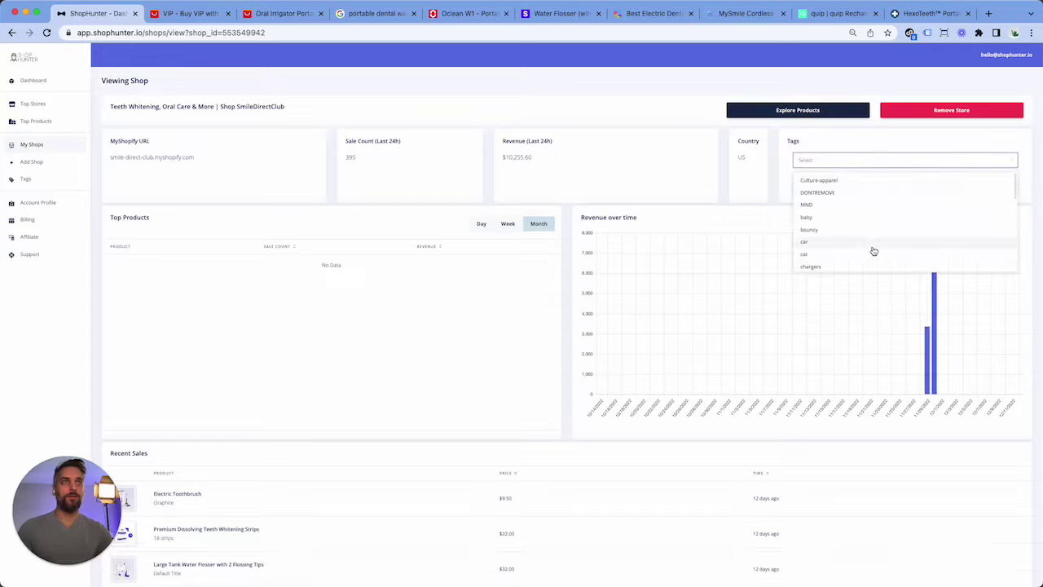
pyautogui.scroll(-5, 870, 249)
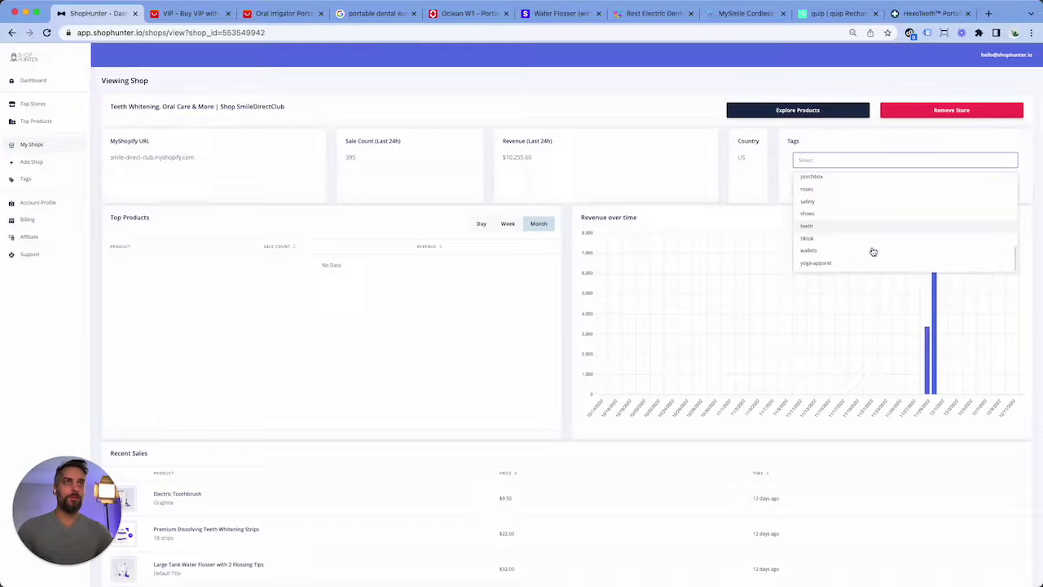
pyautogui.scroll(-1, 872, 251)
pyautogui.click(873, 209)
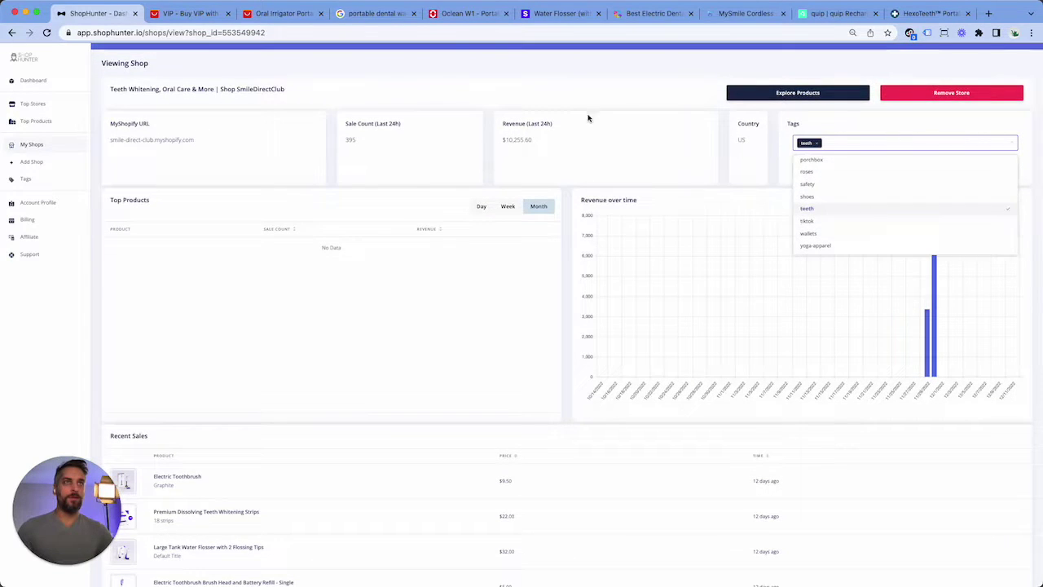
pyautogui.click(593, 108)
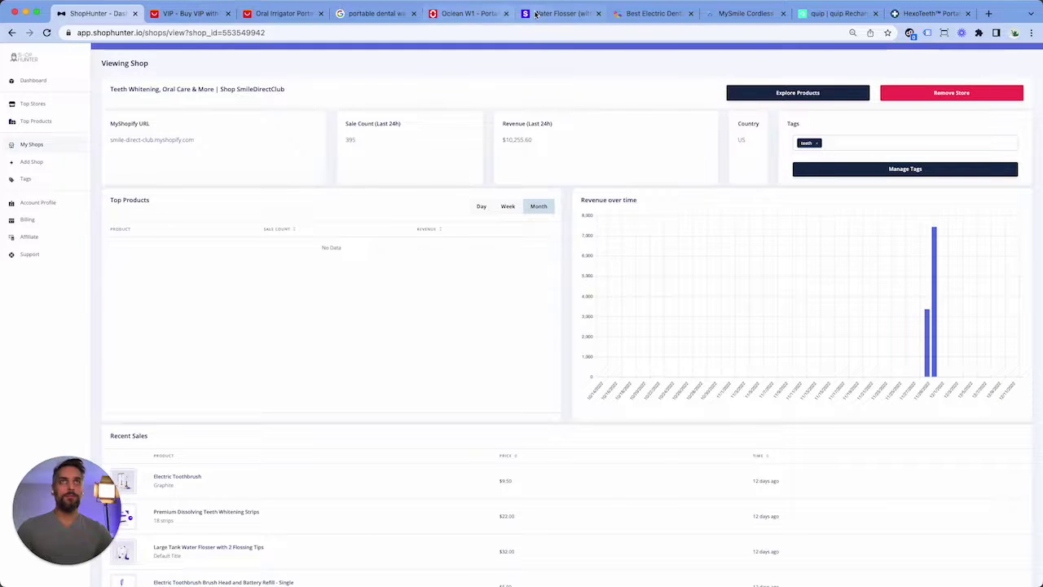
# Close the SmileDirectClub tab, check the Inventive Classroom store's home page, then close that tab
pyautogui.click(570, 14)
pyautogui.click(597, 14)
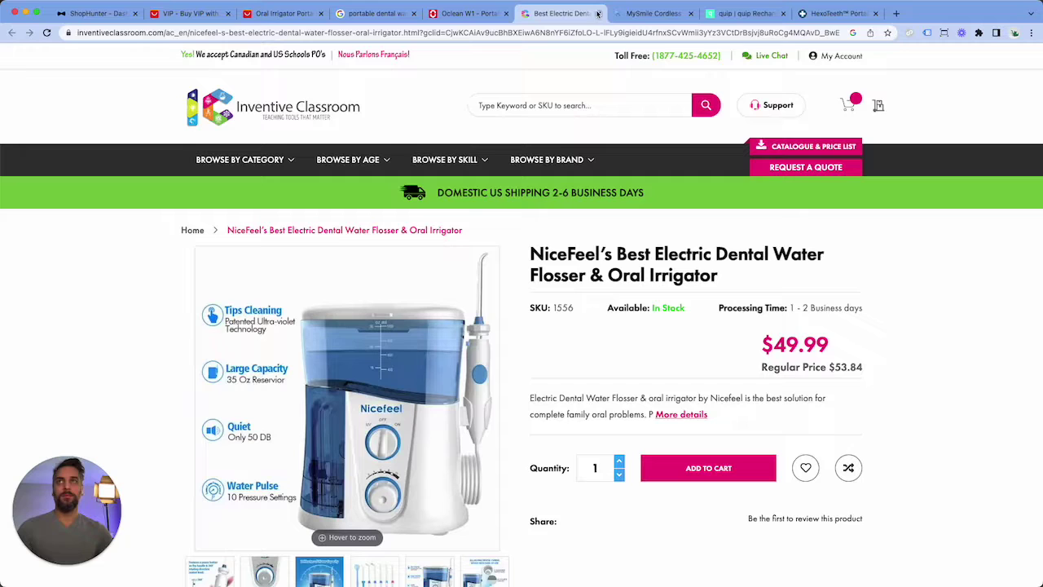
pyautogui.click(163, 34)
pyautogui.moveTo(352, 170)
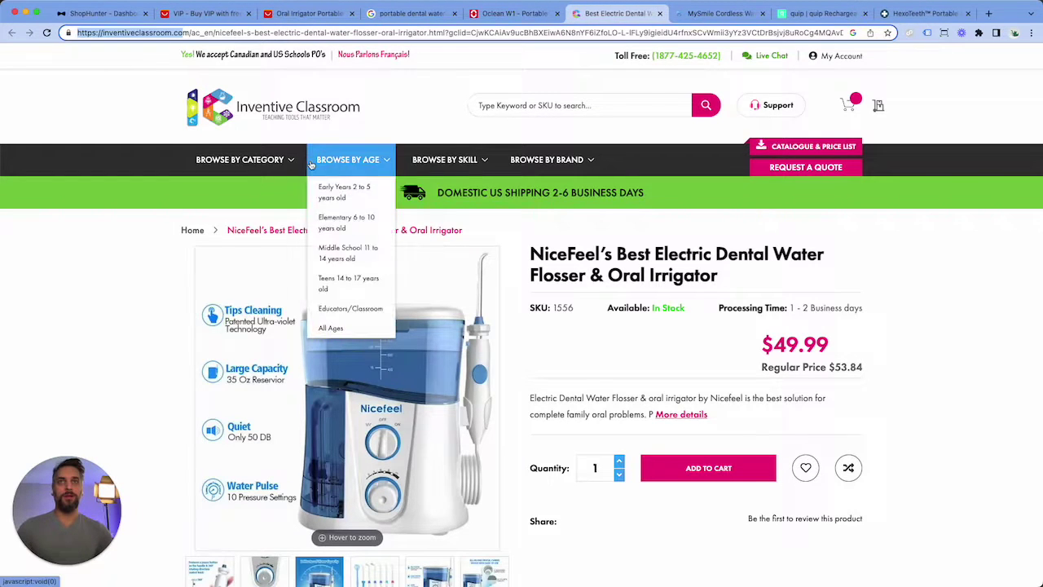
pyautogui.click(298, 122)
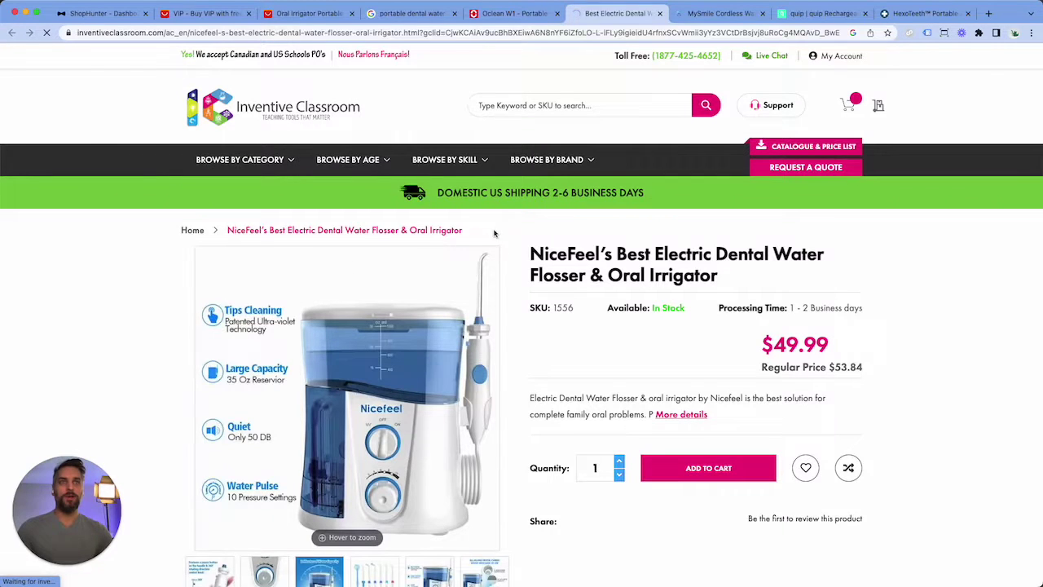
pyautogui.scroll(-8, 519, 377)
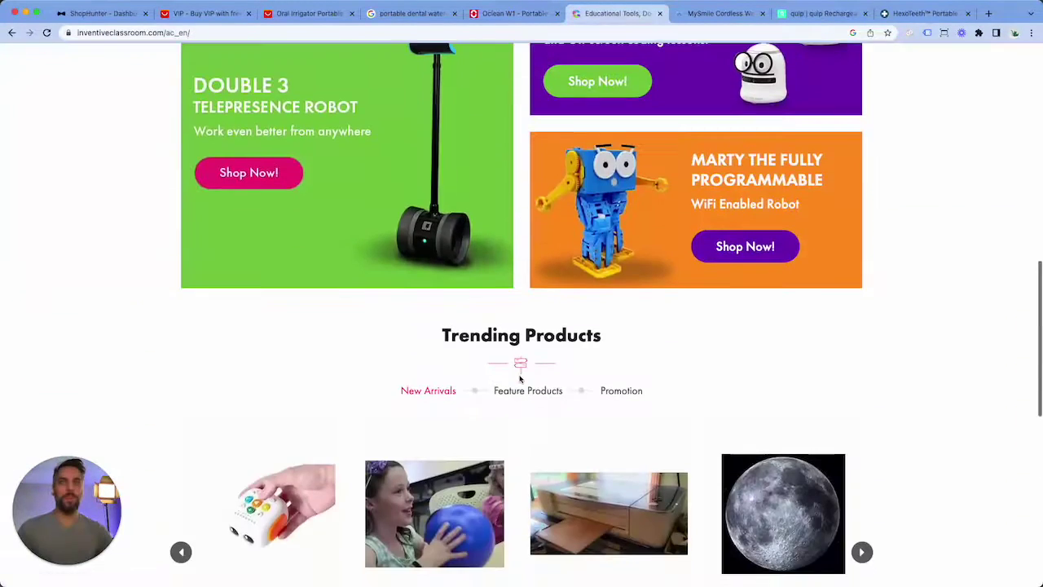
pyautogui.scroll(10, 520, 375)
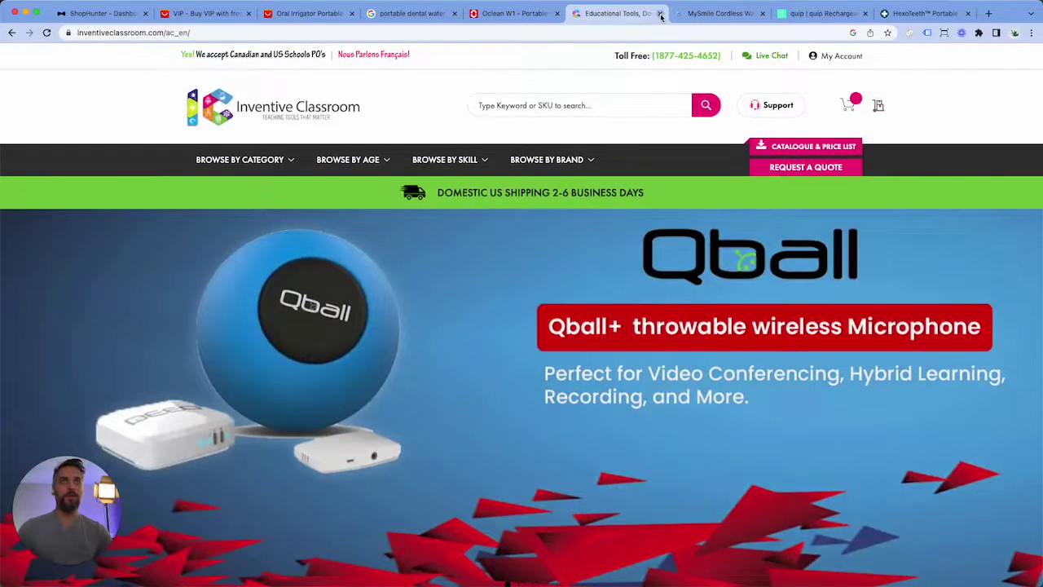
pyautogui.click(660, 14)
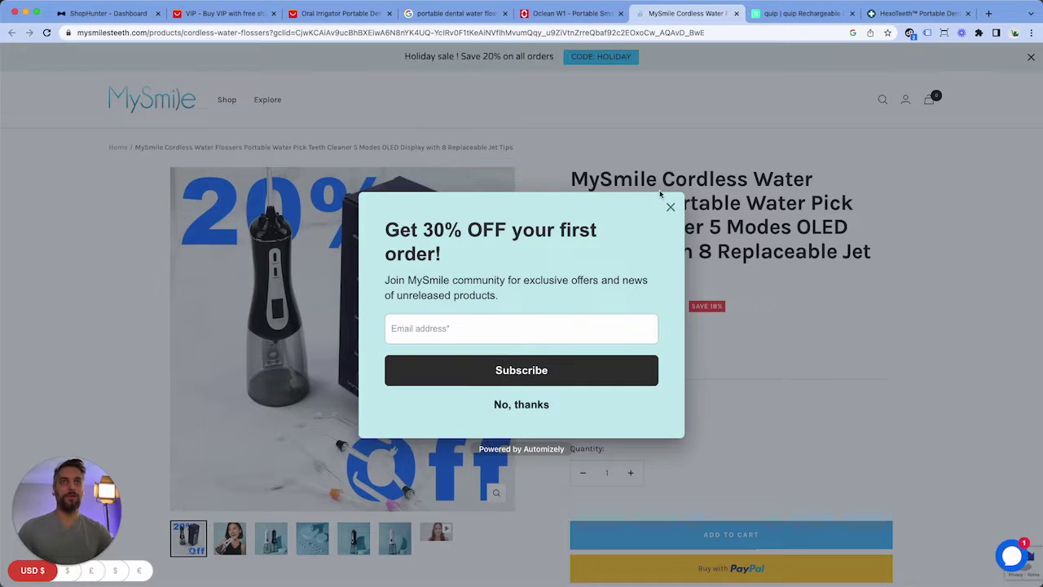
# Dismiss MySmile's discount popup and look up its store address in ShopHunter's Add Shop
pyautogui.click(666, 207)
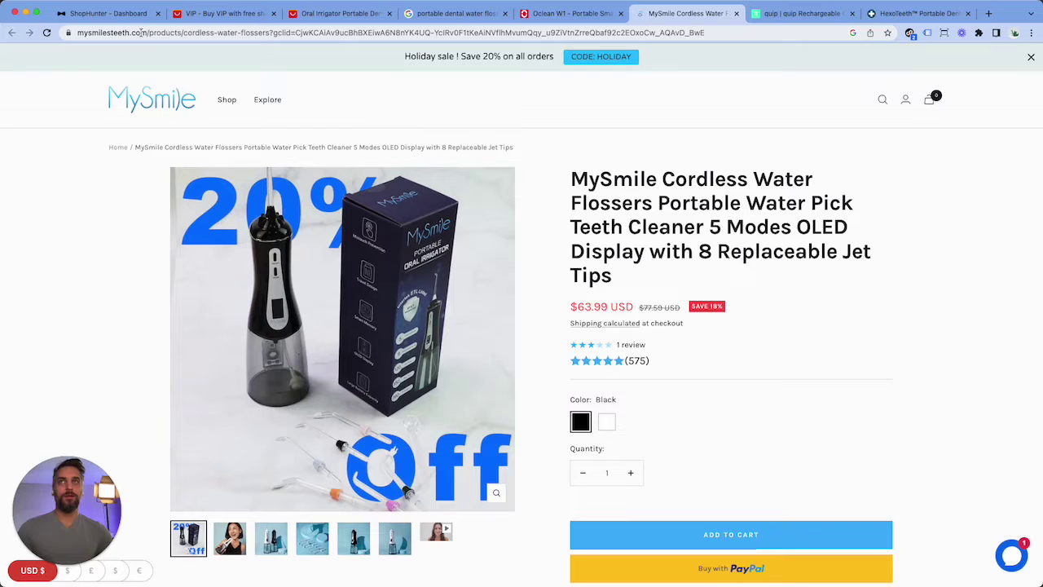
pyautogui.moveTo(147, 31); pyautogui.dragTo(61, 18)
pyautogui.hotkey('ctrl', 'c')
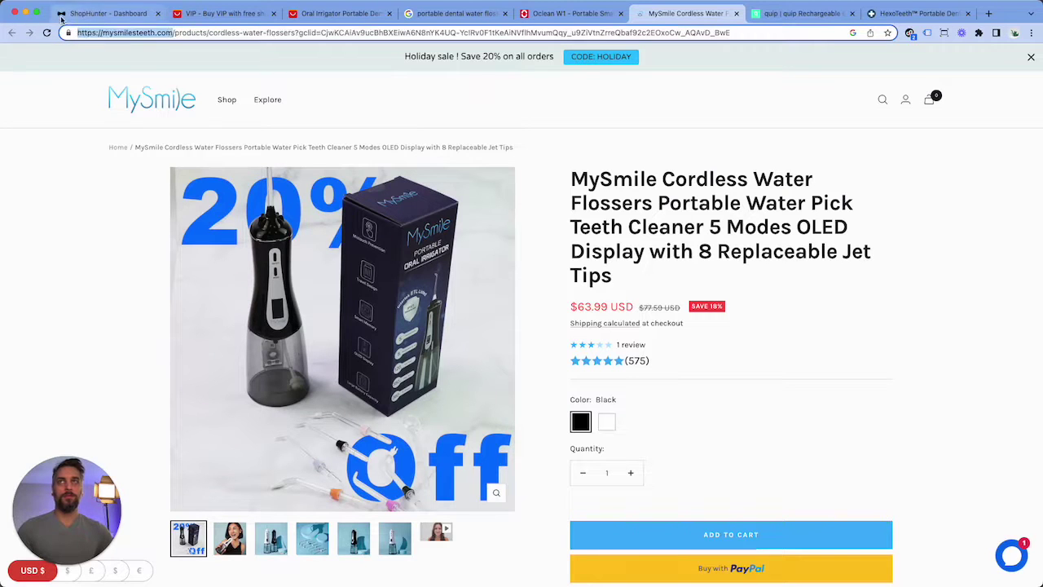
pyautogui.click(61, 16)
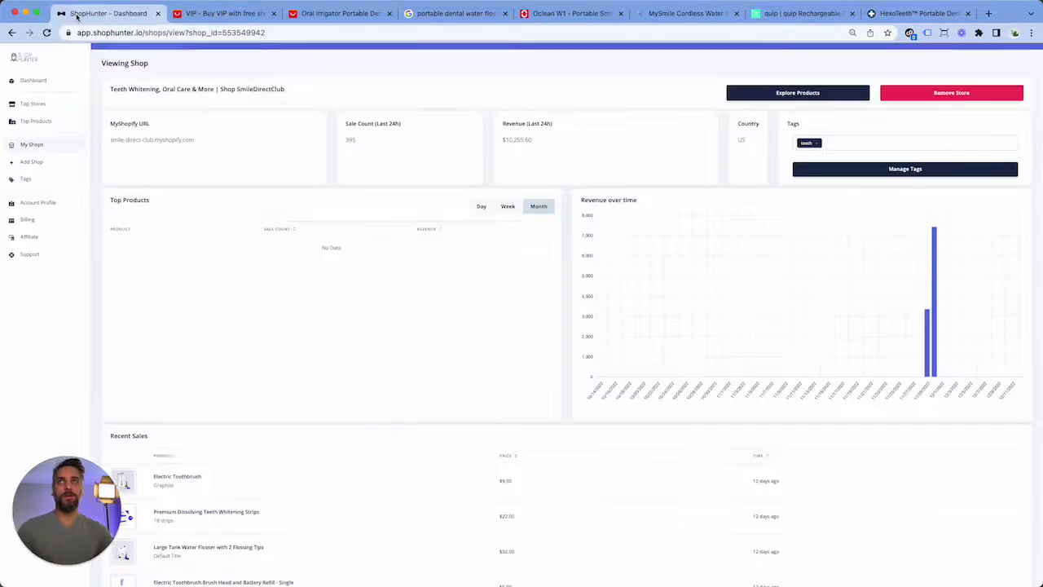
pyautogui.click(38, 163)
pyautogui.click(163, 131)
pyautogui.hotkey('ctrl', 'v')
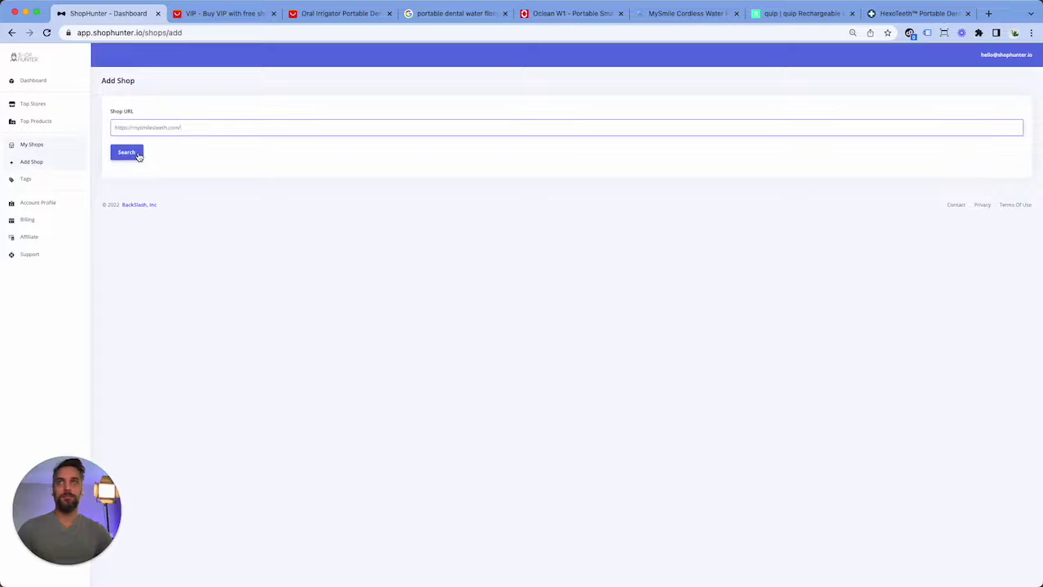
pyautogui.click(138, 155)
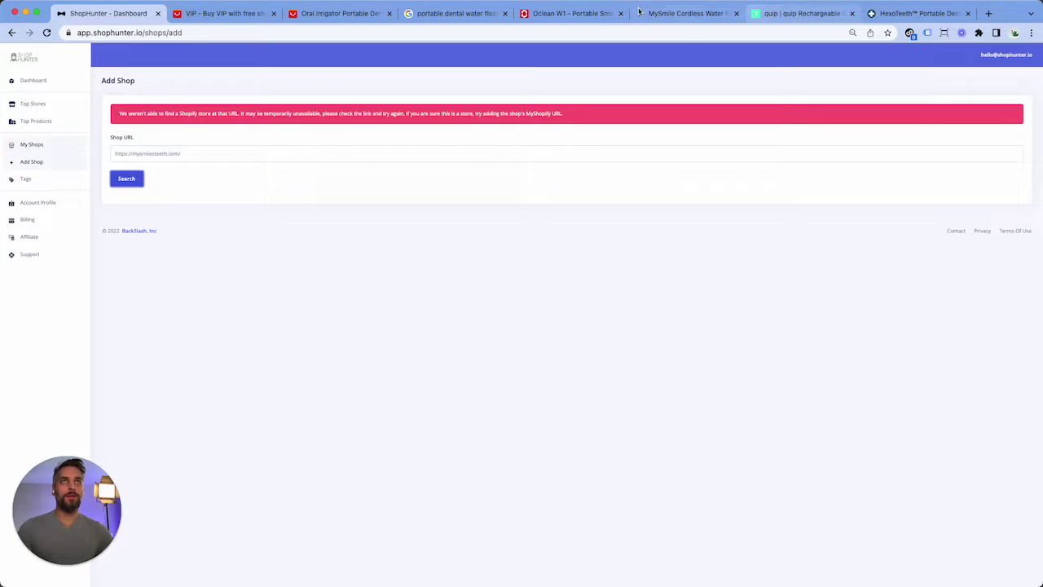
pyautogui.click(572, 14)
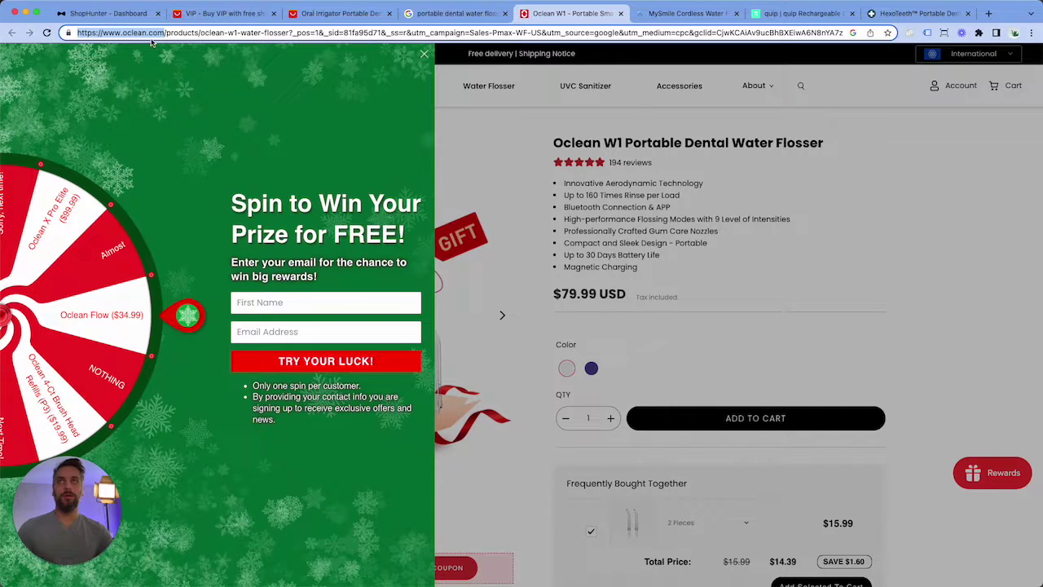
# Replace the MySmile address with Oclean's in Add Shop, start tracking it, and close the Oclean tab
pyautogui.click(424, 54)
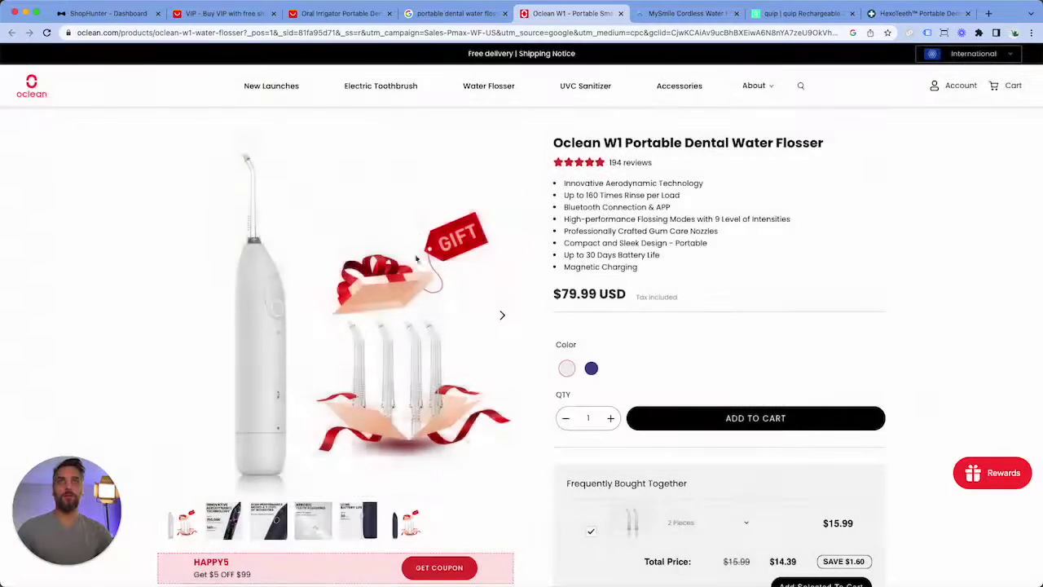
pyautogui.click(91, 14)
pyautogui.click(144, 153)
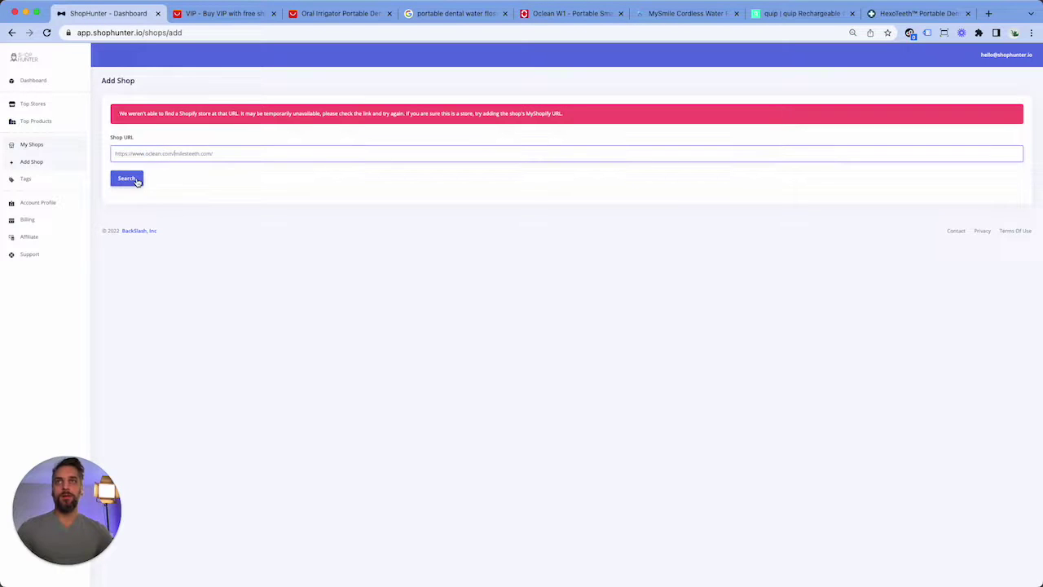
pyautogui.press('super+a')
pyautogui.write('https://www.oclean.com/')
pyautogui.click(135, 183)
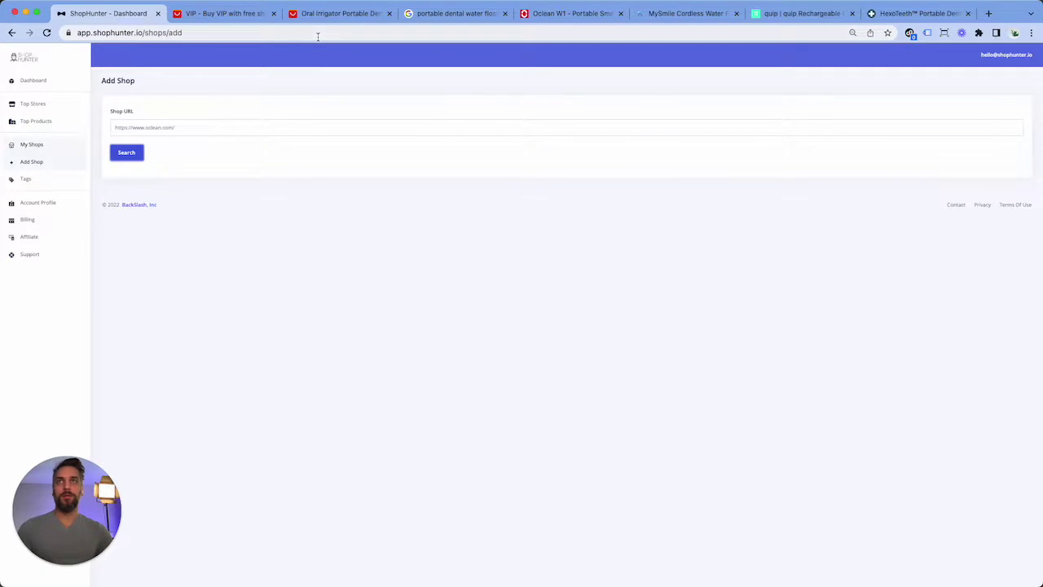
pyautogui.click(999, 201)
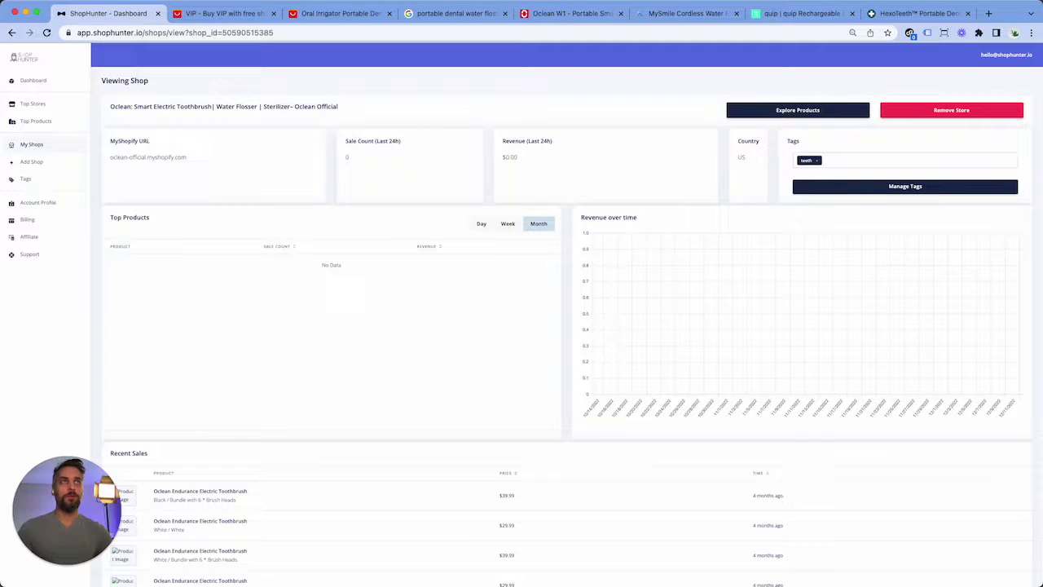
pyautogui.click(610, 18)
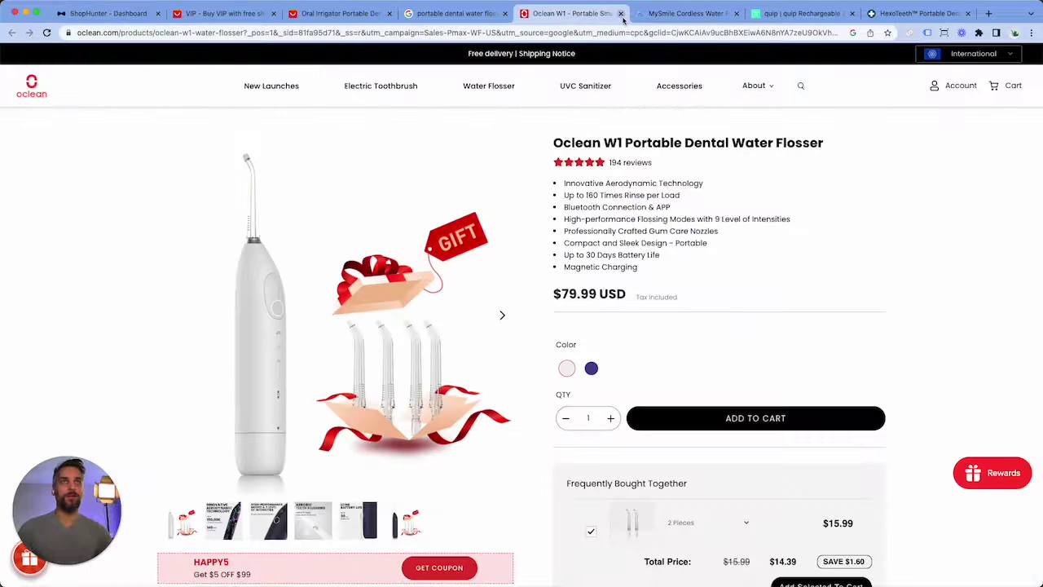
pyautogui.click(621, 14)
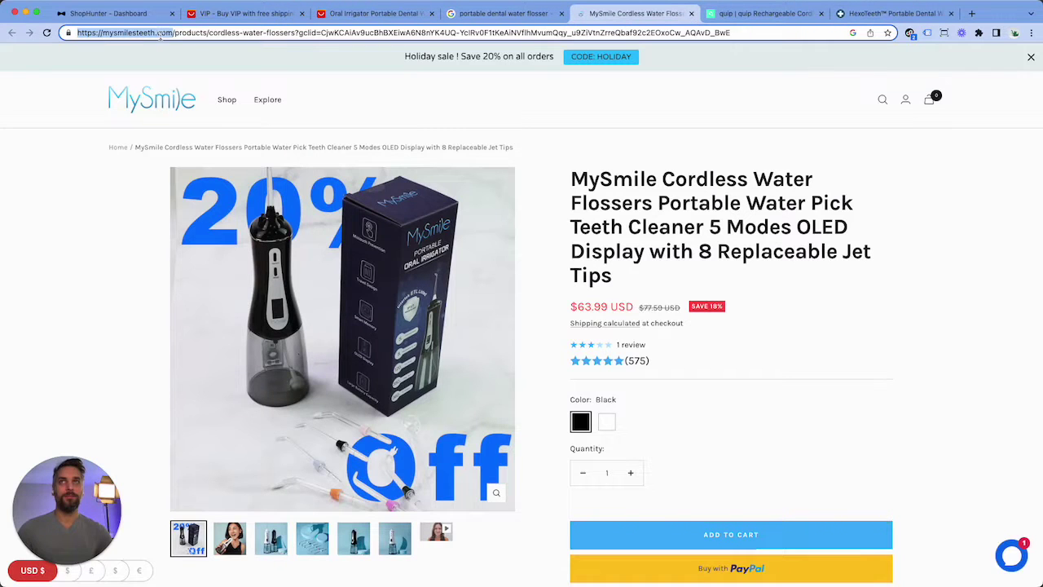
# Close the MySmile tab, look up the quip store in Add Shop, then close the quip tab
pyautogui.click(692, 14)
pyautogui.click(121, 31)
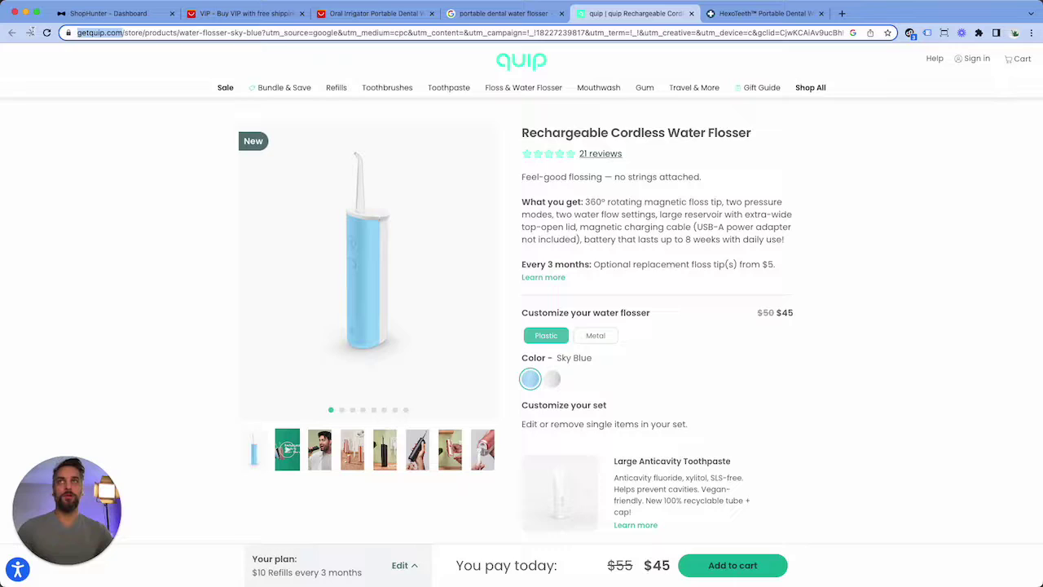
pyautogui.click(104, 14)
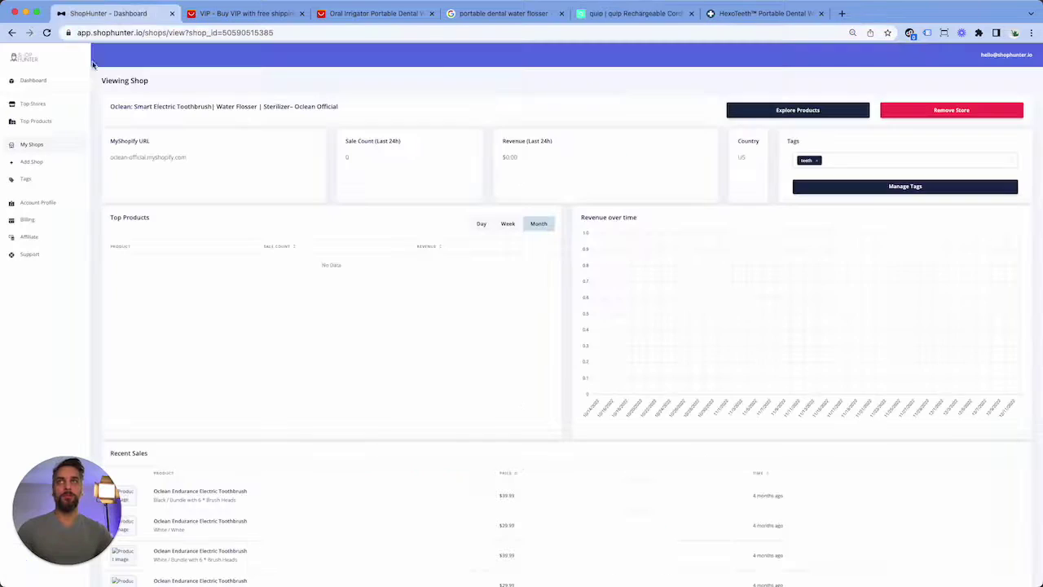
pyautogui.click(34, 162)
pyautogui.click(126, 152)
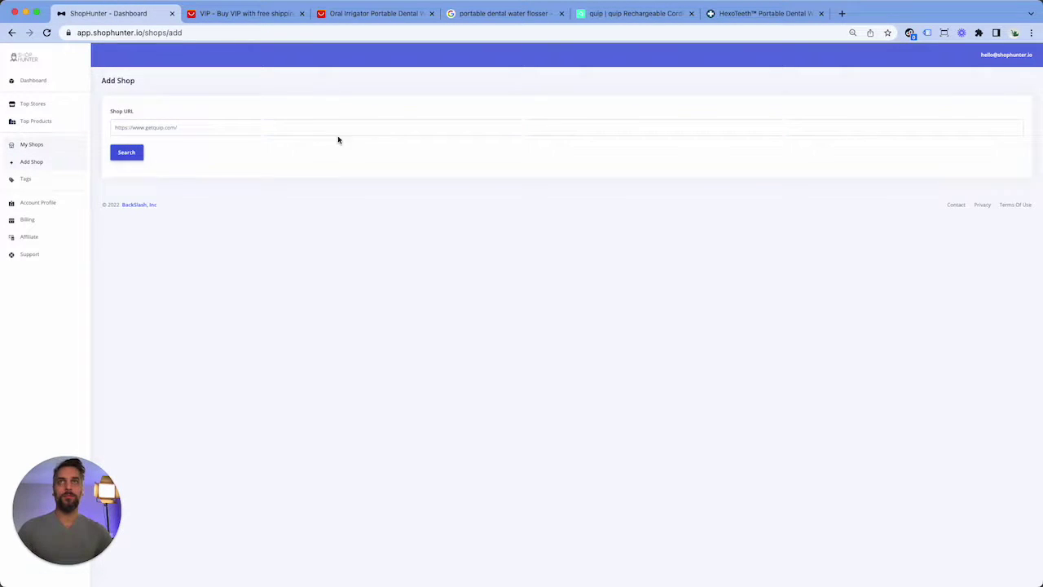
pyautogui.click(632, 14)
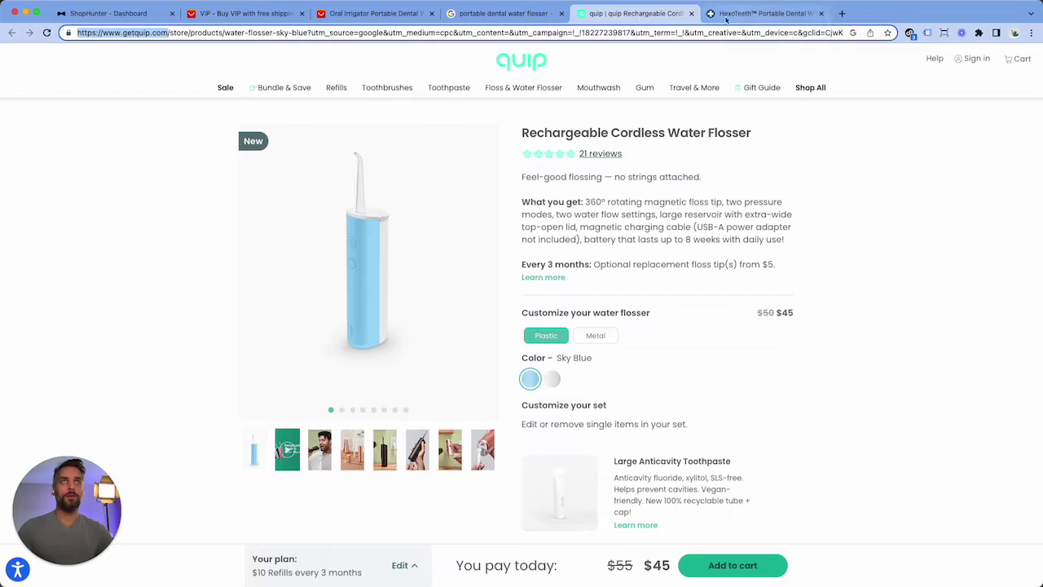
pyautogui.click(691, 14)
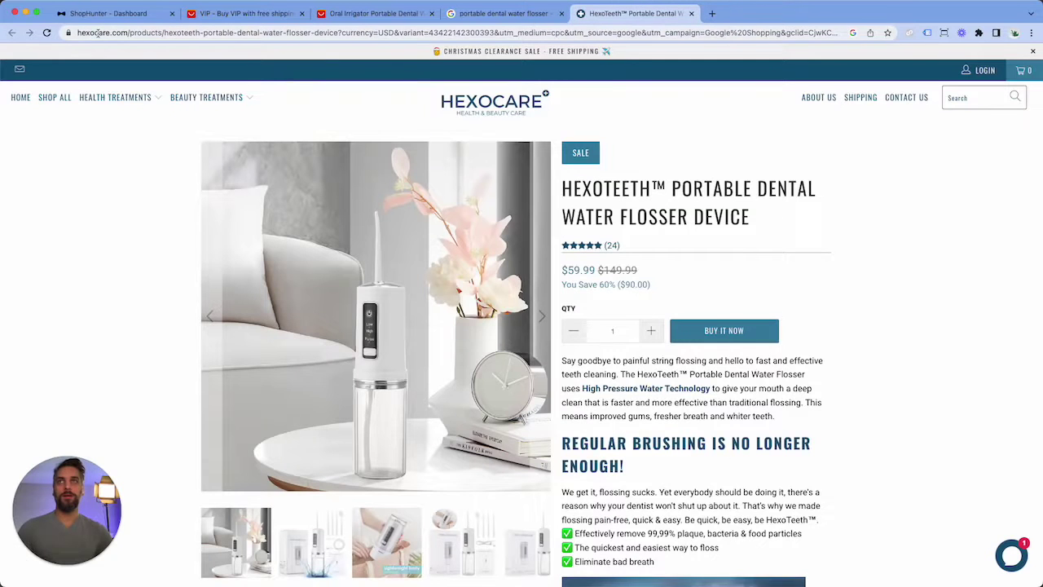
# Look up the HexoCare store address in Add Shop and start tracking it
pyautogui.moveTo(124, 33); pyautogui.dragTo(73, 33)
pyautogui.hotkey('ctrl', 'c')
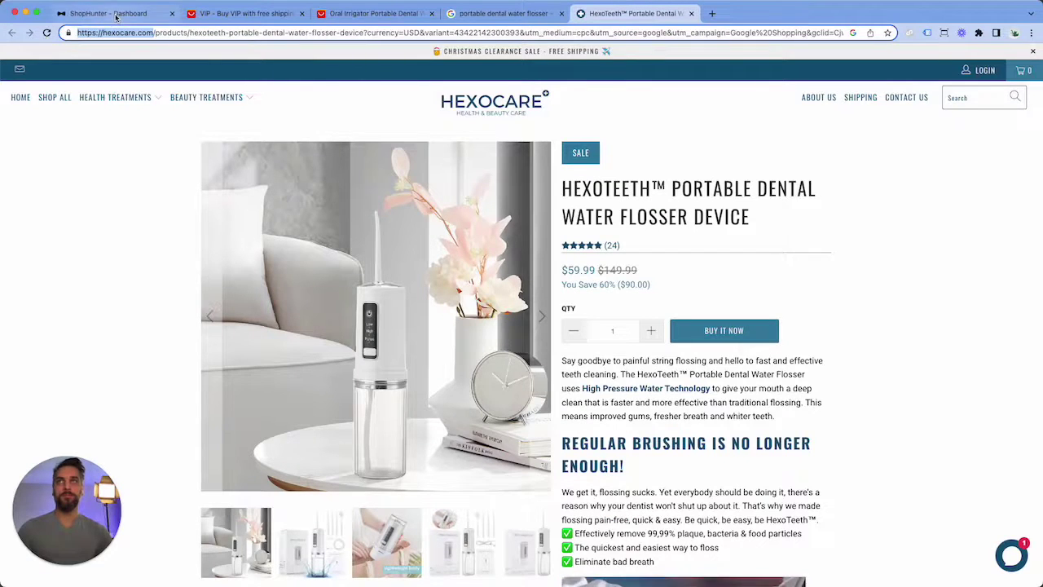
pyautogui.click(106, 14)
pyautogui.tripleClick(157, 152)
pyautogui.hotkey('ctrl', 'v')
pyautogui.click(131, 178)
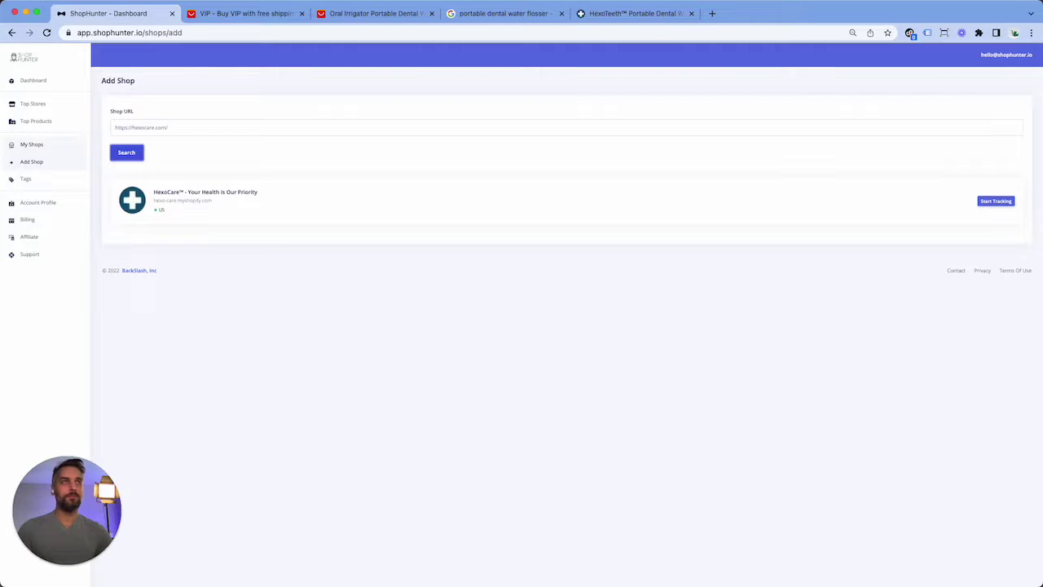
pyautogui.click(1002, 201)
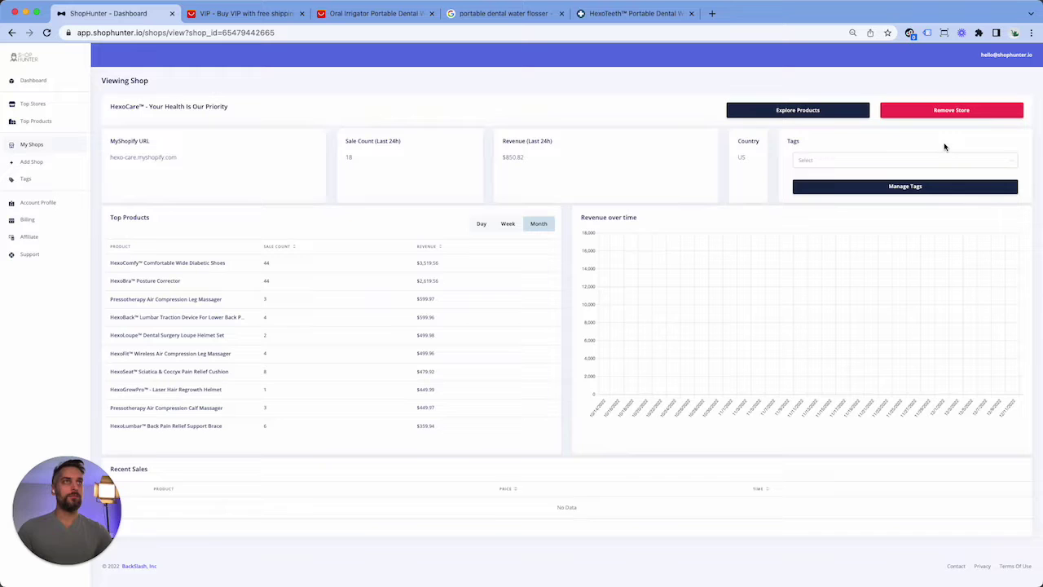
# Tag the HexoCare shop with 'teeth'
pyautogui.click(814, 160)
pyautogui.scroll(-5, 842, 246)
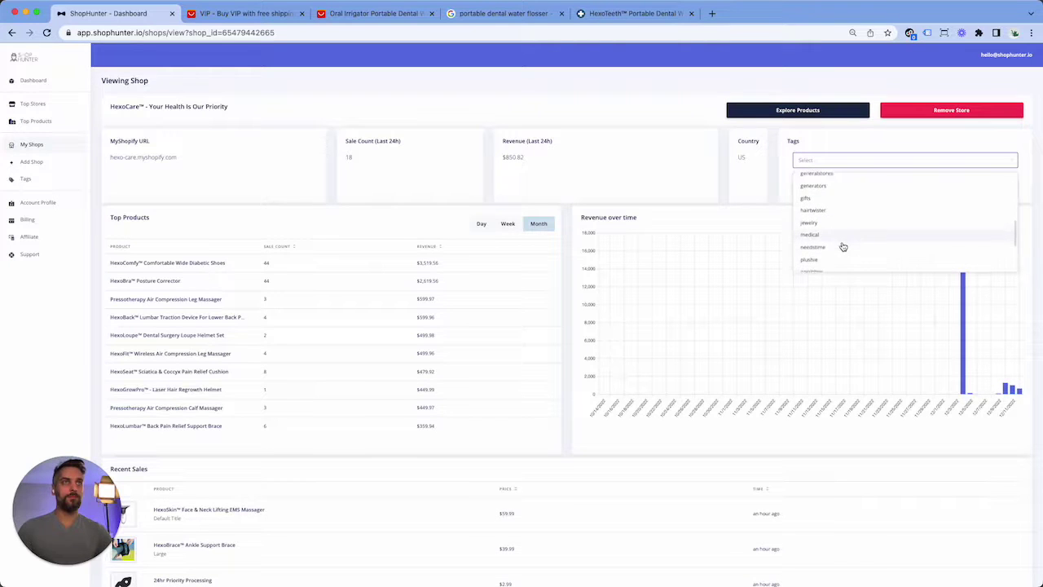
pyautogui.click(844, 247)
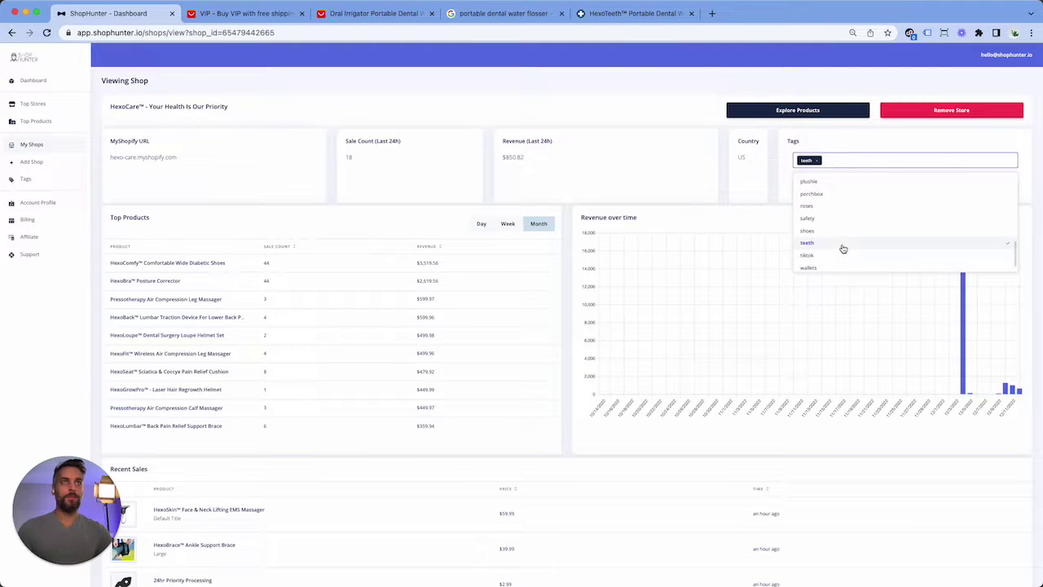
pyautogui.click(636, 102)
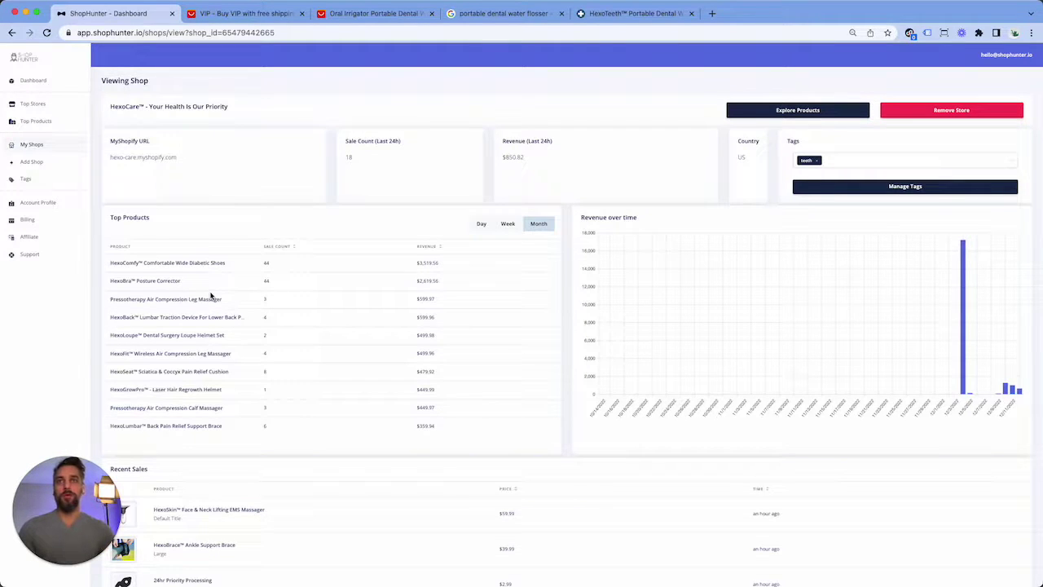
# Scroll to HexoCare's Top Products table and highlight the 'Posture Corrector' product name
pyautogui.scroll(-1, 198, 276)
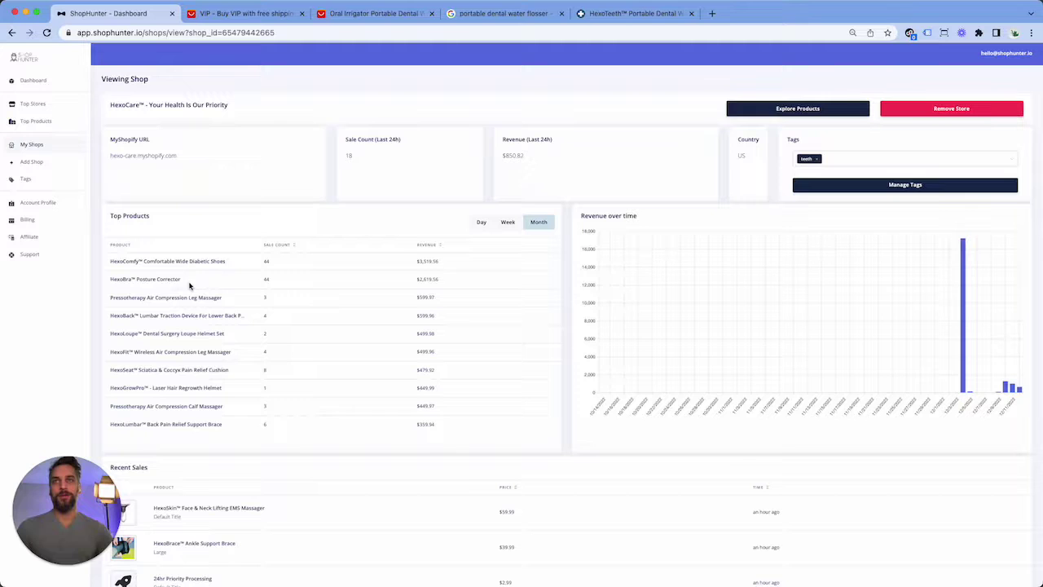
pyautogui.moveTo(180, 282); pyautogui.dragTo(141, 282)
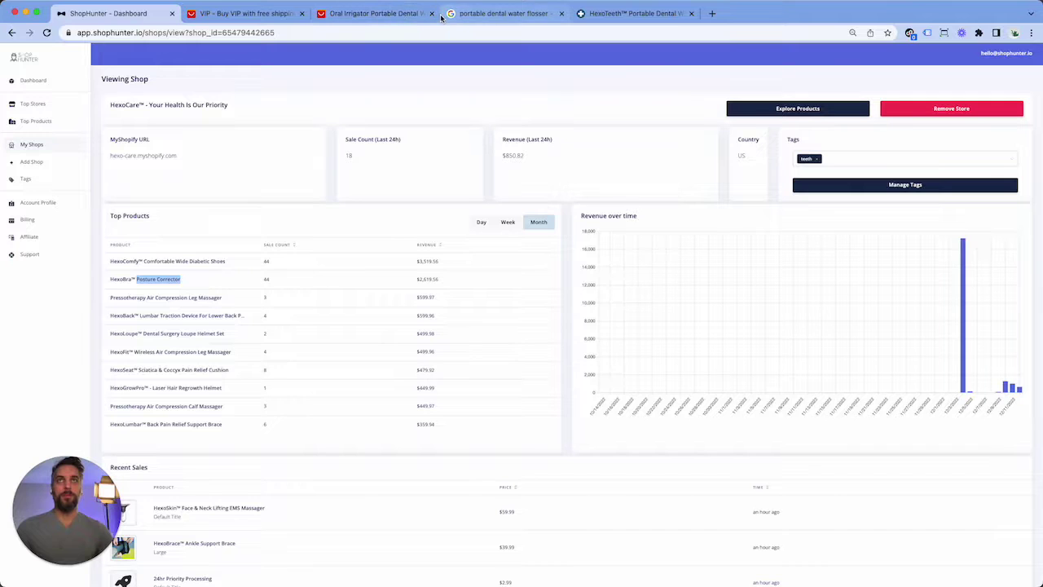
# Close the HexoTeeth tab, replace the Google query with 'Posture Corrector', and review the open tabs
pyautogui.click(692, 14)
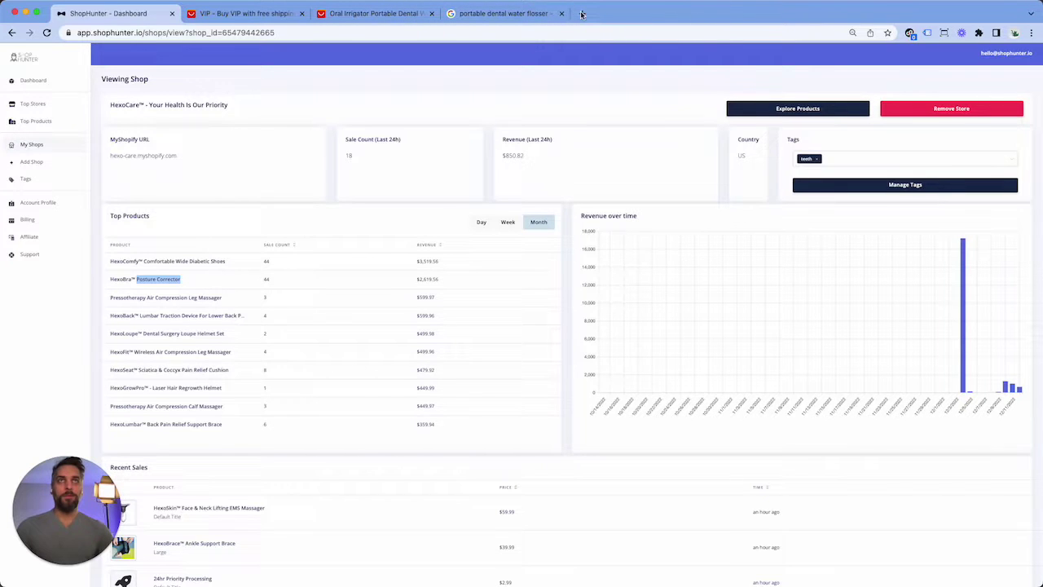
pyautogui.click(505, 13)
pyautogui.tripleClick(169, 69)
pyautogui.write('Posture Corrector')
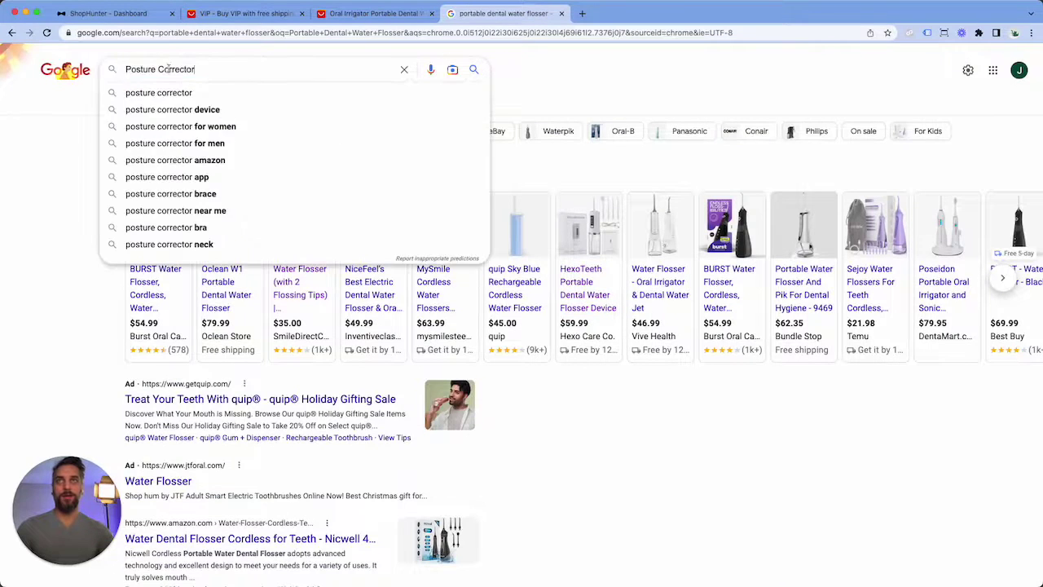
pyautogui.press('Return')
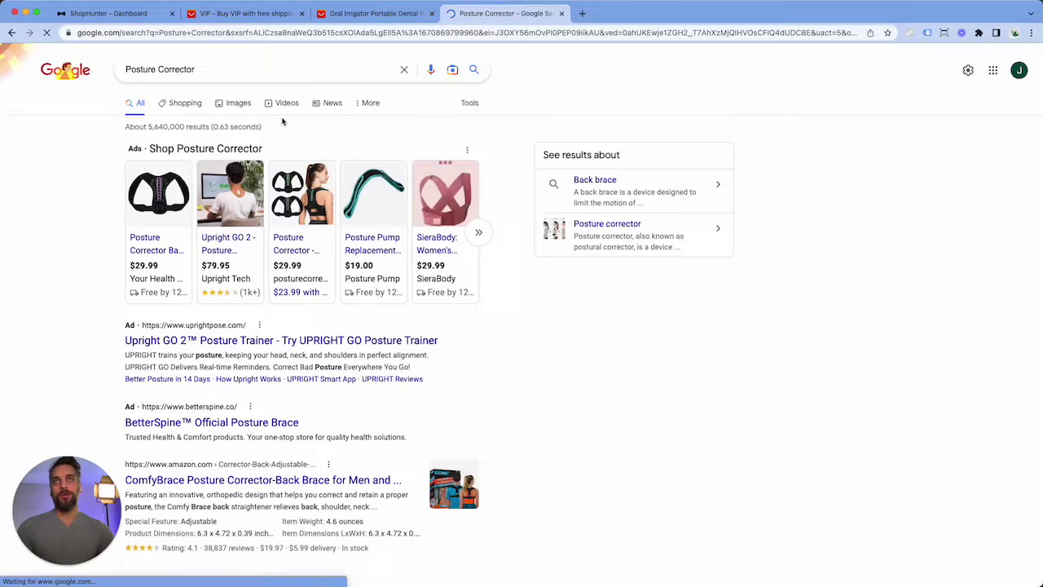
pyautogui.click(246, 14)
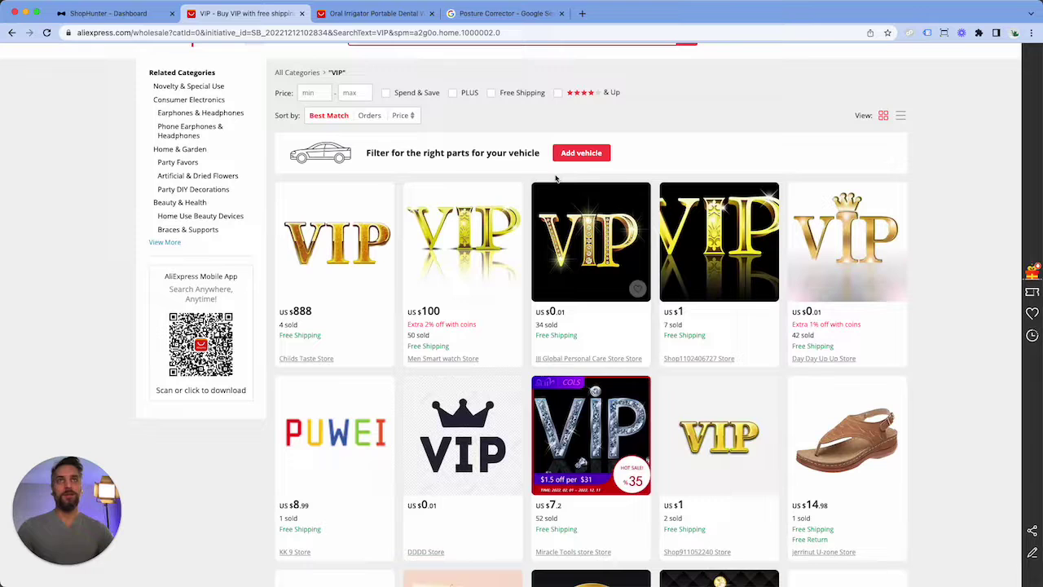
pyautogui.click(412, 12)
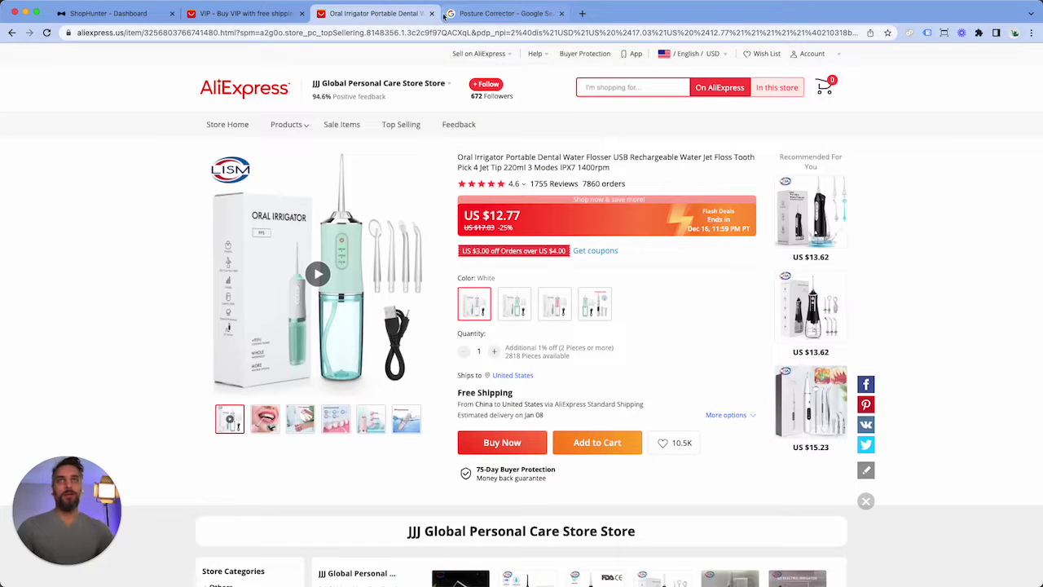
pyautogui.click(517, 14)
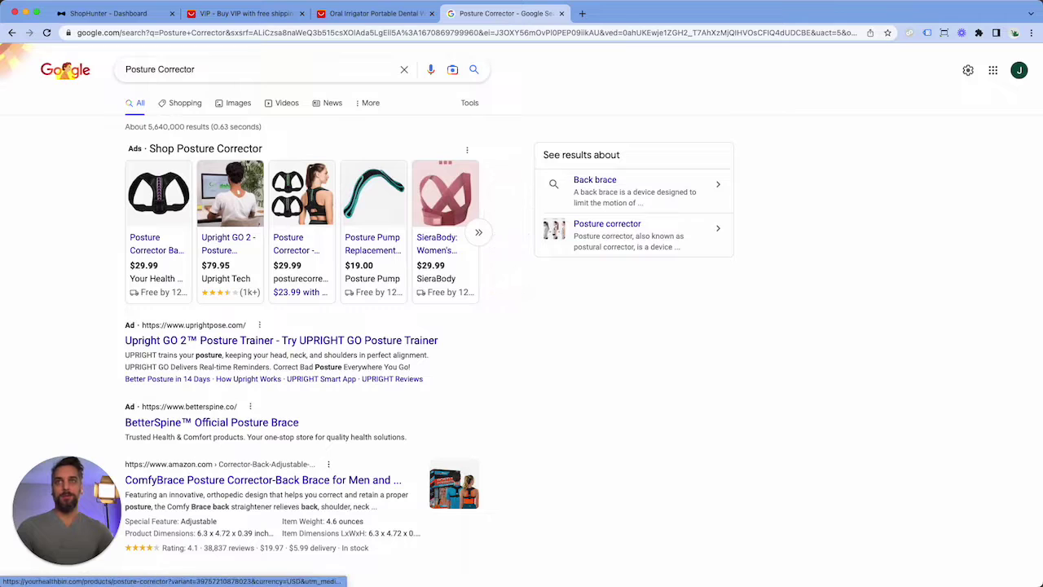
pyautogui.click(136, 14)
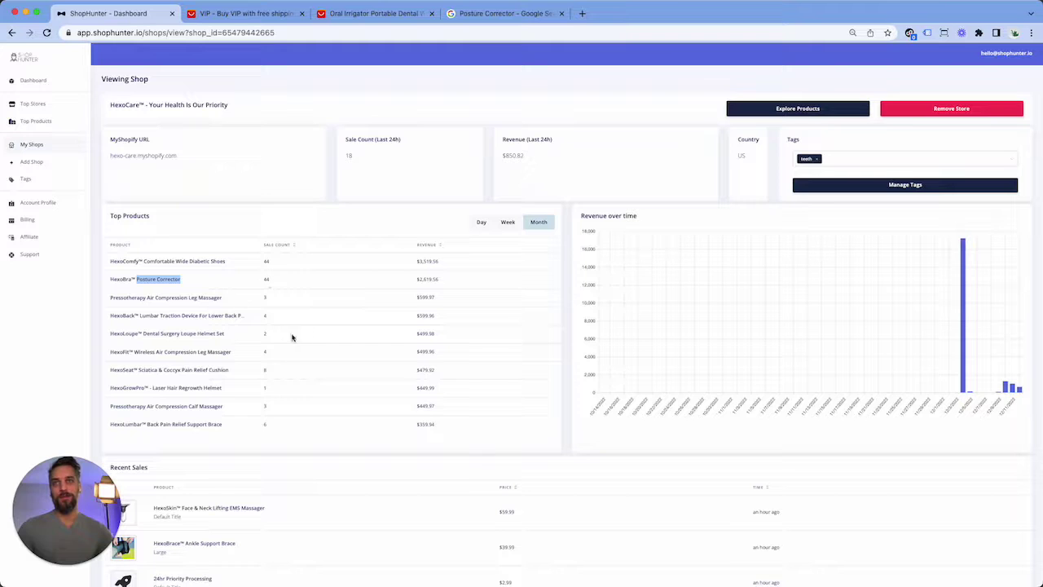
pyautogui.click(511, 14)
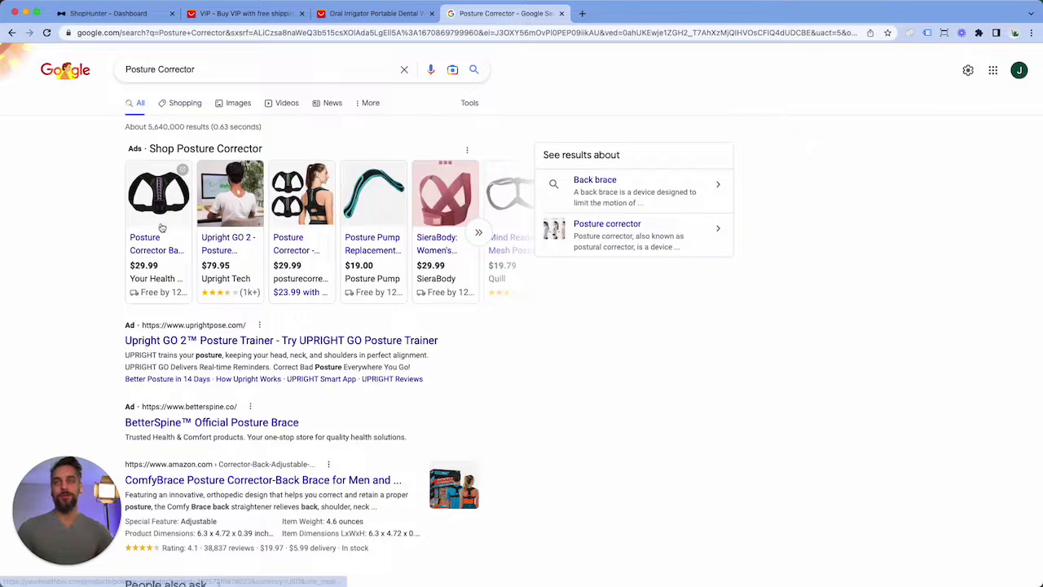
# Open the five posture-corrector shopping ads, including Upright GO 2, Posture Pump and SieraBody, in new tabs
pyautogui.moveTo(280, 275)
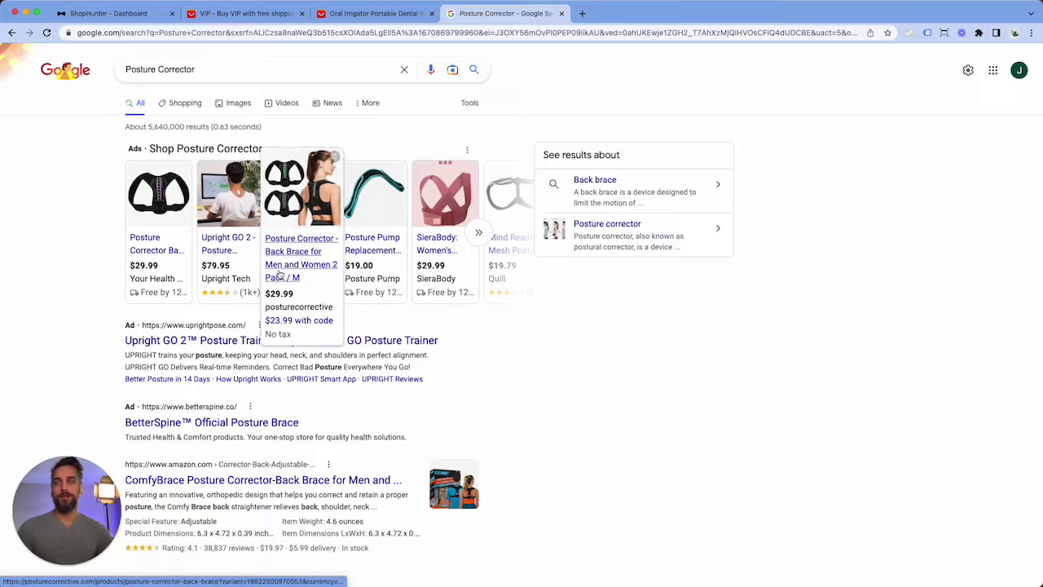
pyautogui.moveTo(217, 345)
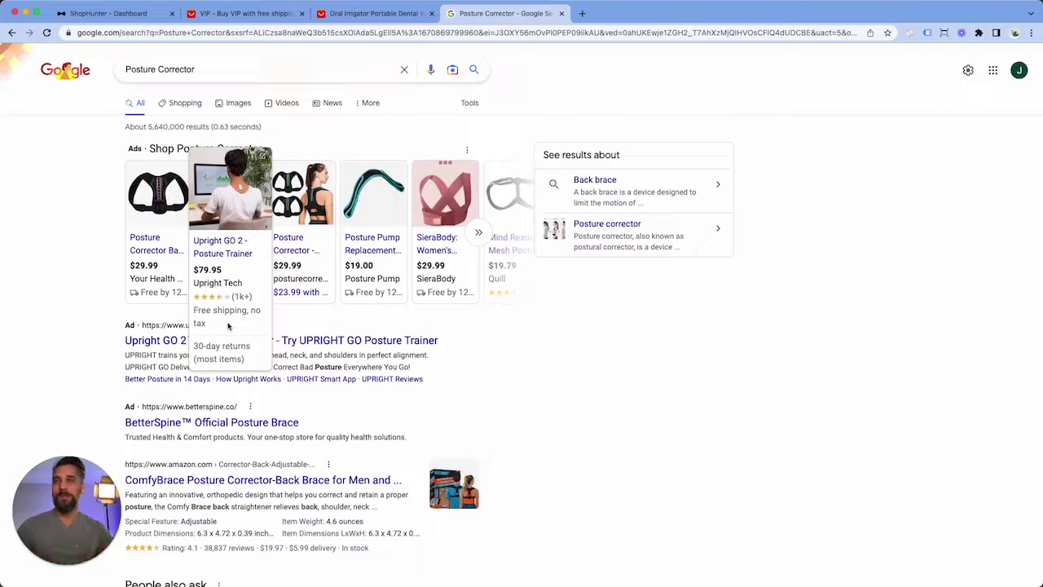
pyautogui.rightClick(173, 256)
pyautogui.click(204, 259)
pyautogui.rightClick(228, 240)
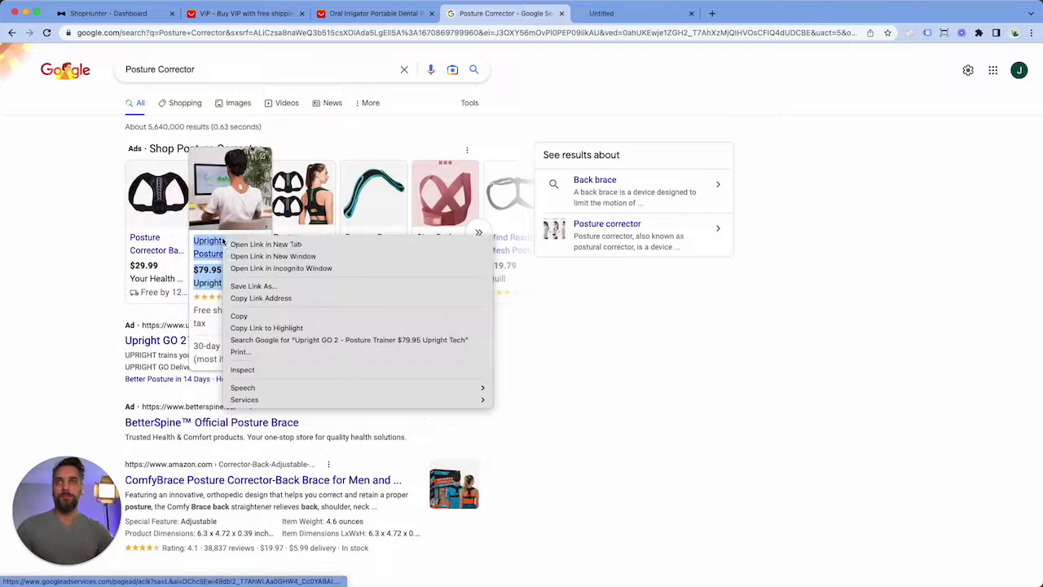
pyautogui.click(265, 244)
pyautogui.rightClick(279, 237)
pyautogui.click(302, 245)
pyautogui.rightClick(376, 241)
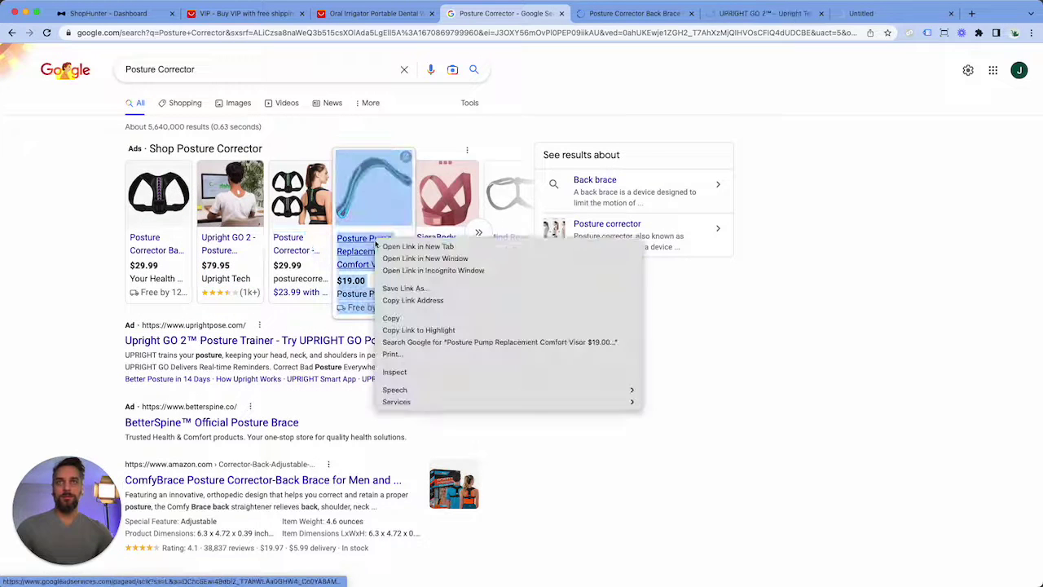
pyautogui.click(405, 246)
pyautogui.rightClick(430, 242)
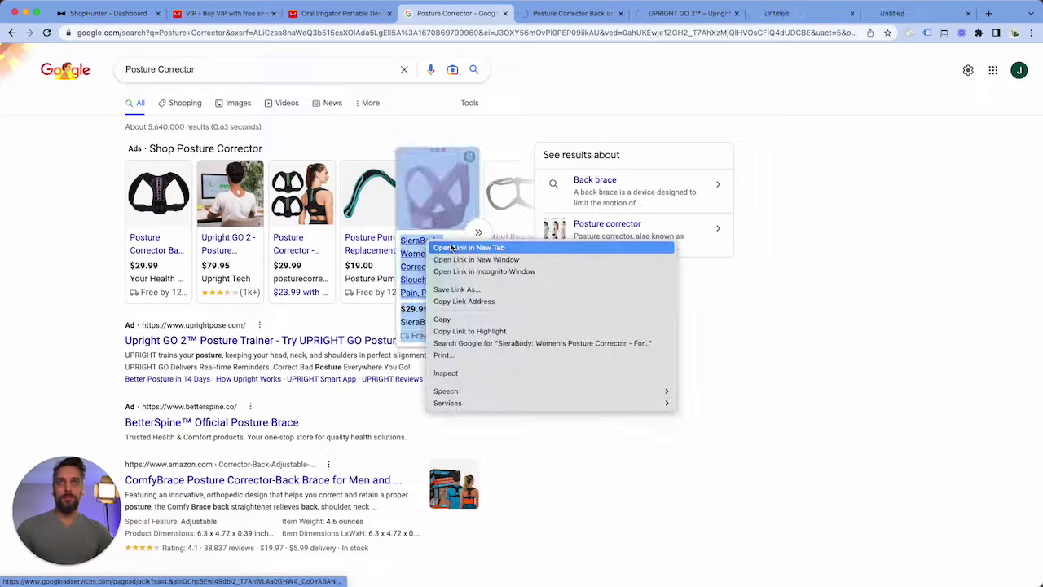
pyautogui.click(452, 246)
# Copy the yourhealthbin.com address, add it as a new shop, and start tracking it
pyautogui.hotkey('ctrl', 'Tab')
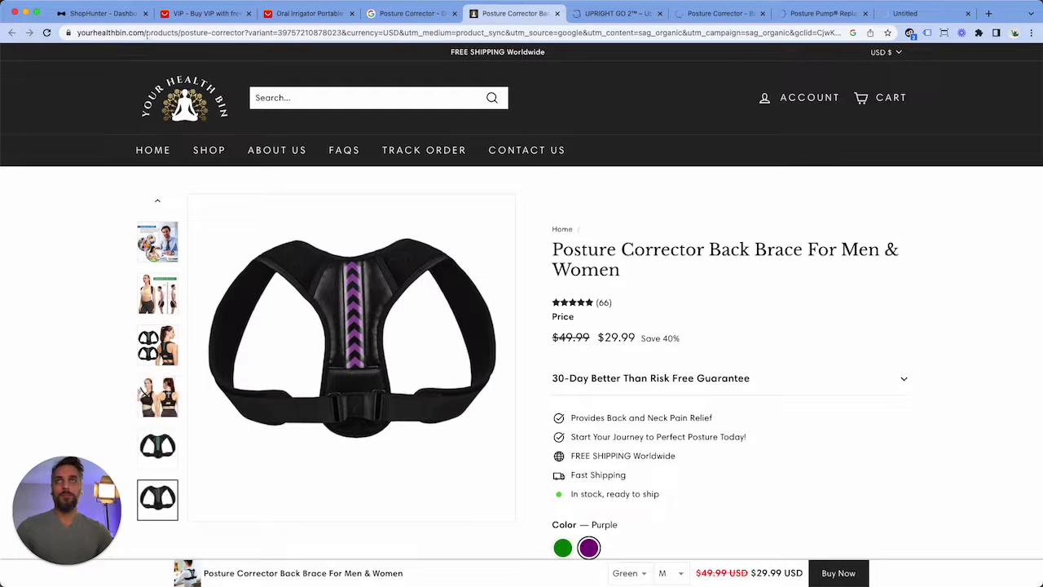
pyautogui.moveTo(147, 36); pyautogui.dragTo(77, 35)
pyautogui.press('super+c')
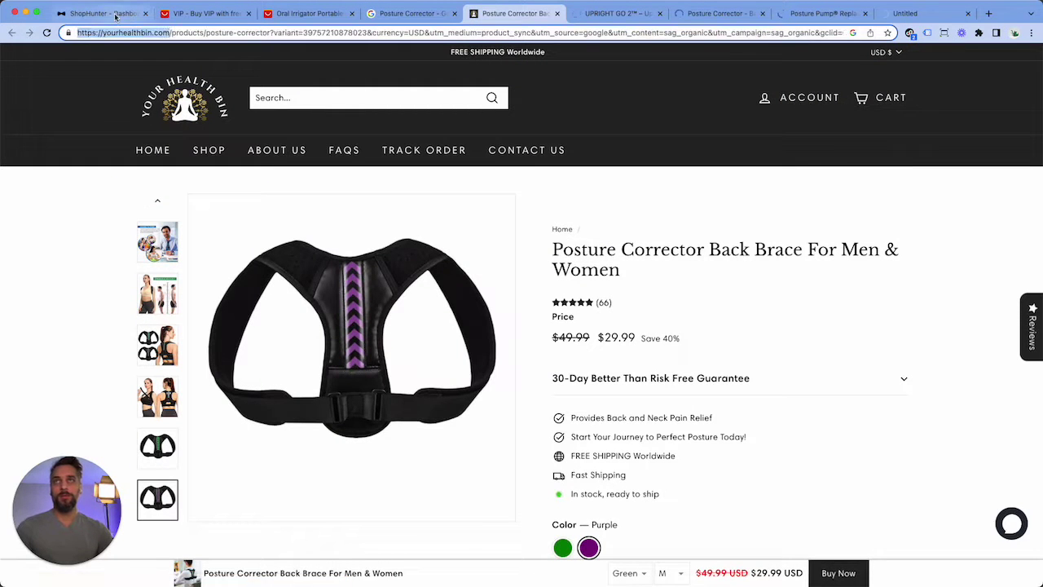
pyautogui.click(116, 14)
pyautogui.click(41, 160)
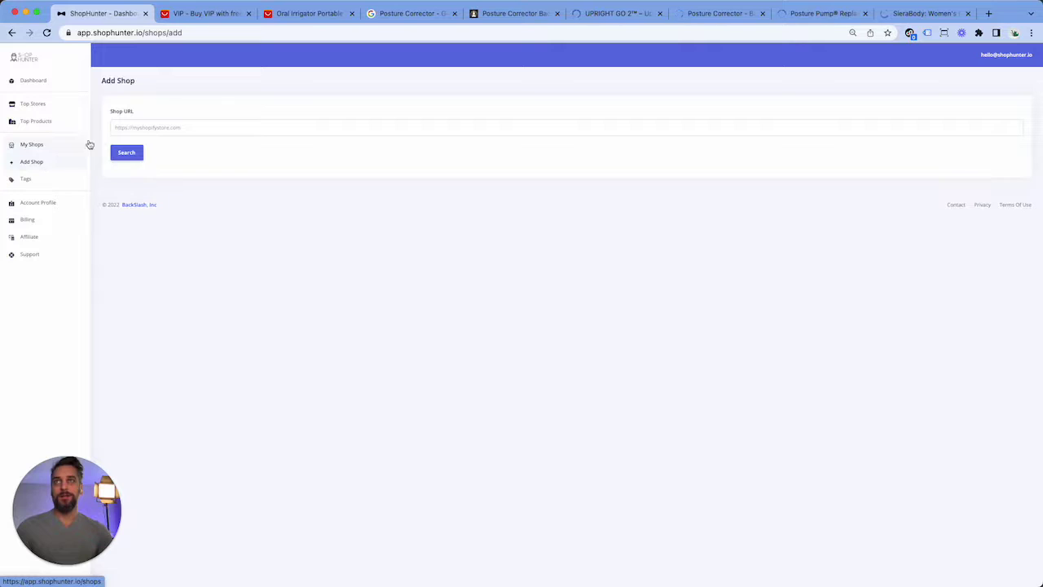
pyautogui.click(116, 128)
pyautogui.press('super+v')
pyautogui.click(133, 154)
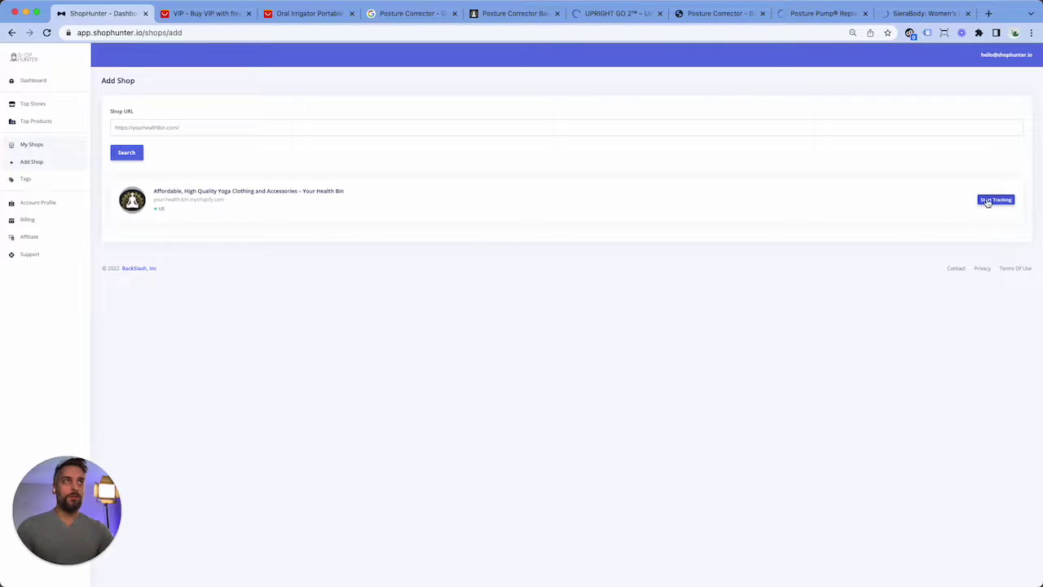
pyautogui.click(875, 213)
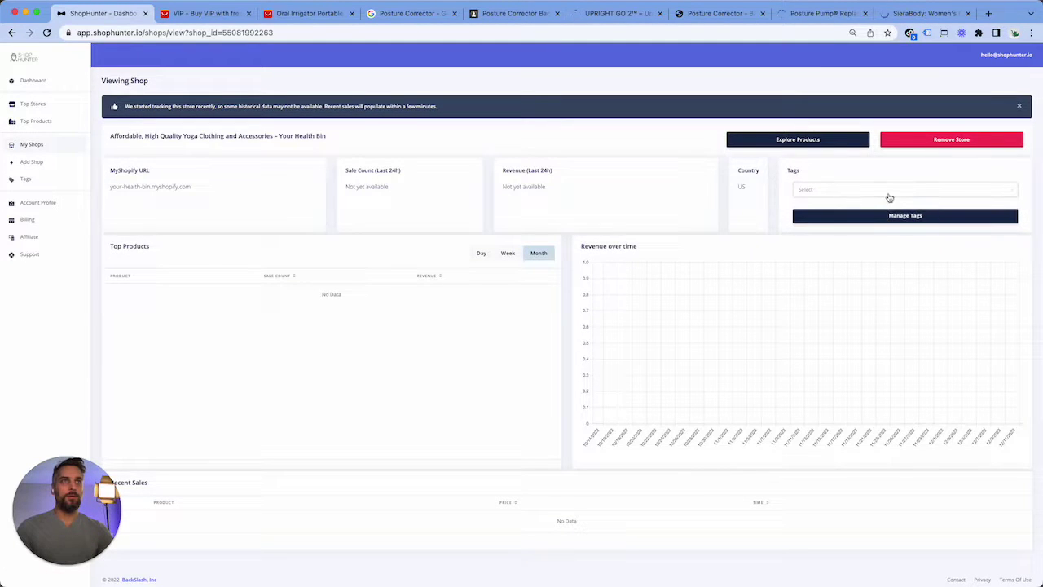
# Tag the Your Health Bin store with 'teeth'
pyautogui.click(878, 217)
pyautogui.scroll(-5, 900, 294)
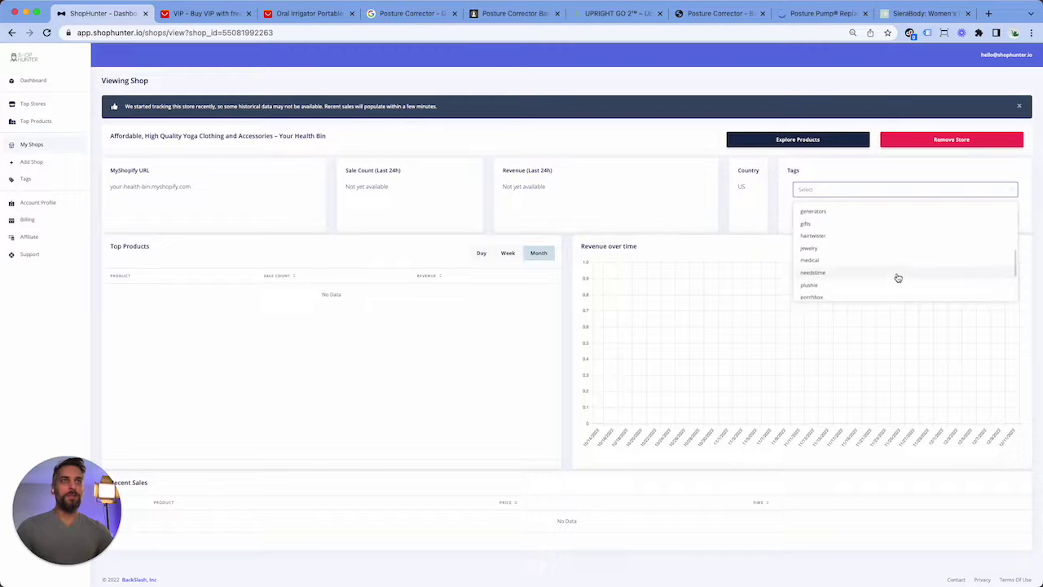
pyautogui.scroll(-3, 895, 279)
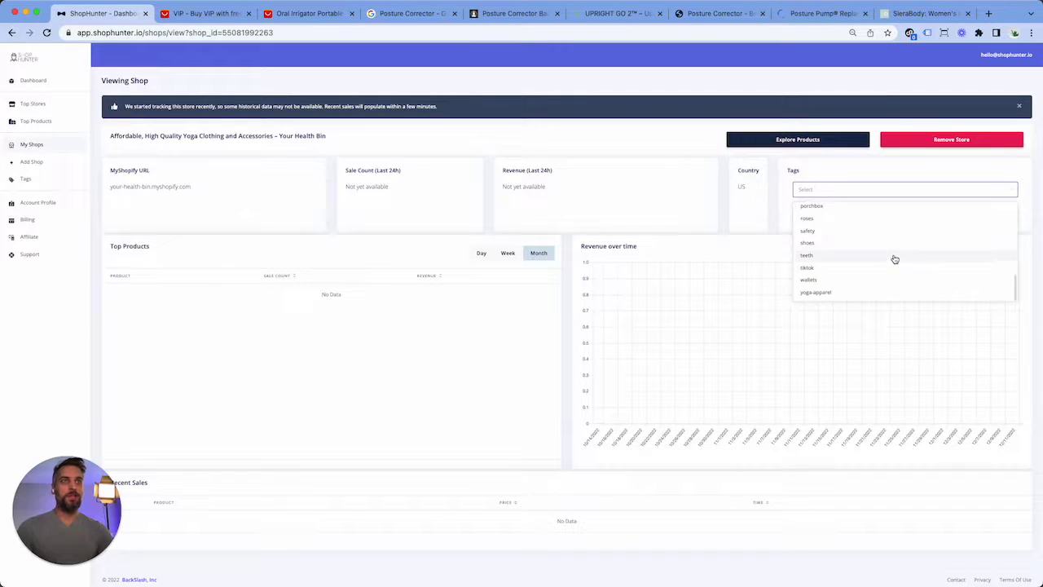
pyautogui.click(891, 256)
pyautogui.click(640, 131)
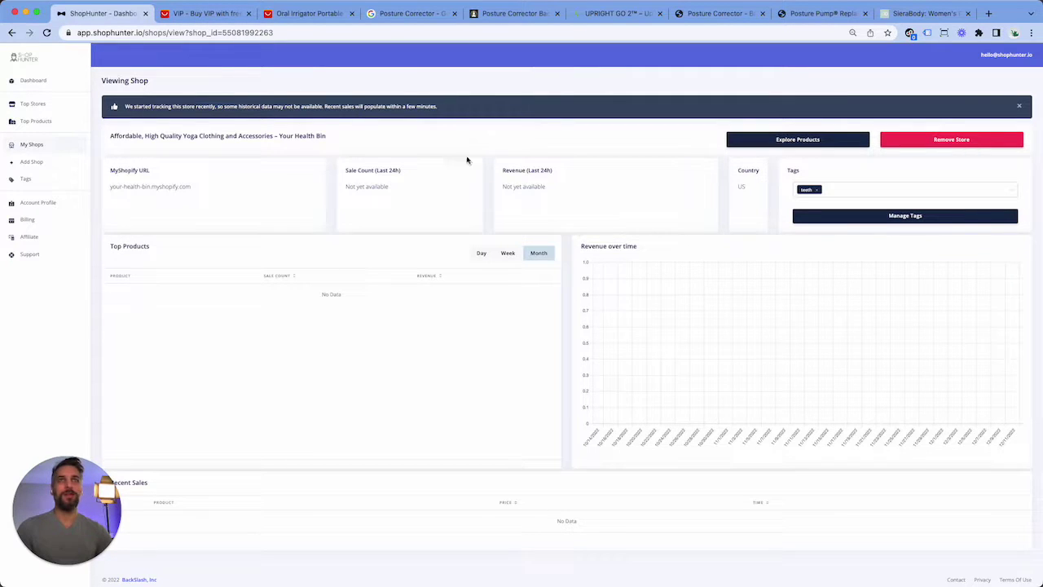
# Close the Your Health Bin tab, copy the UPRIGHT store address, and start tracking it
pyautogui.click(557, 14)
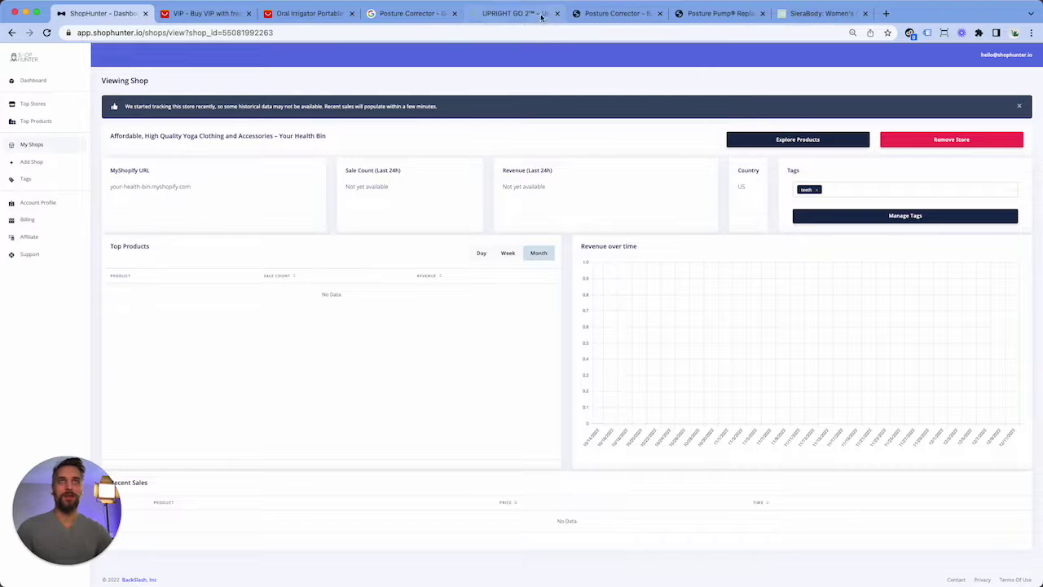
pyautogui.click(506, 15)
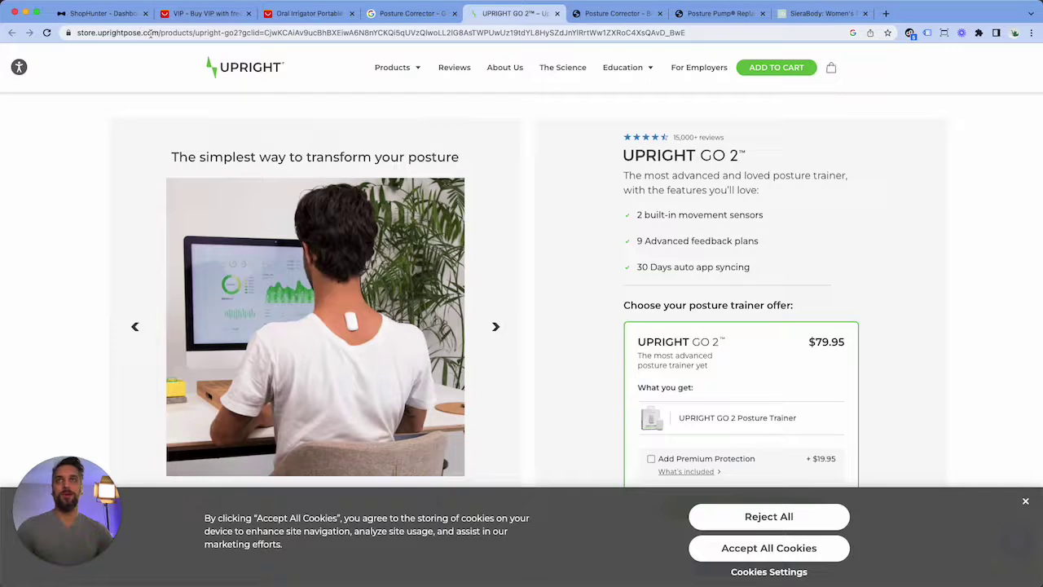
pyautogui.click(158, 33)
pyautogui.click(102, 13)
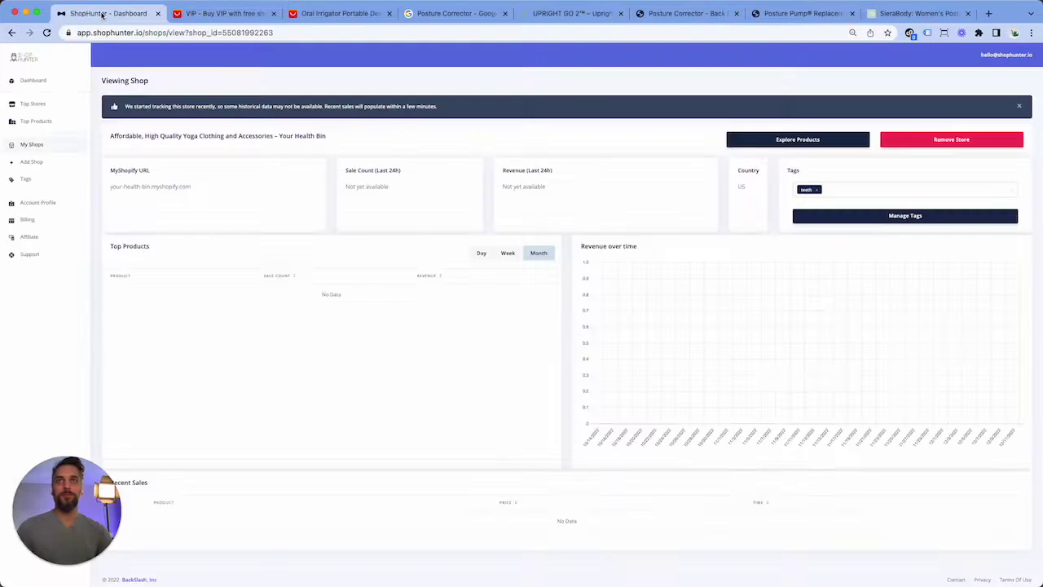
pyautogui.click(31, 161)
pyautogui.click(153, 128)
pyautogui.write('https://store.uprightpose.com/')
pyautogui.click(128, 151)
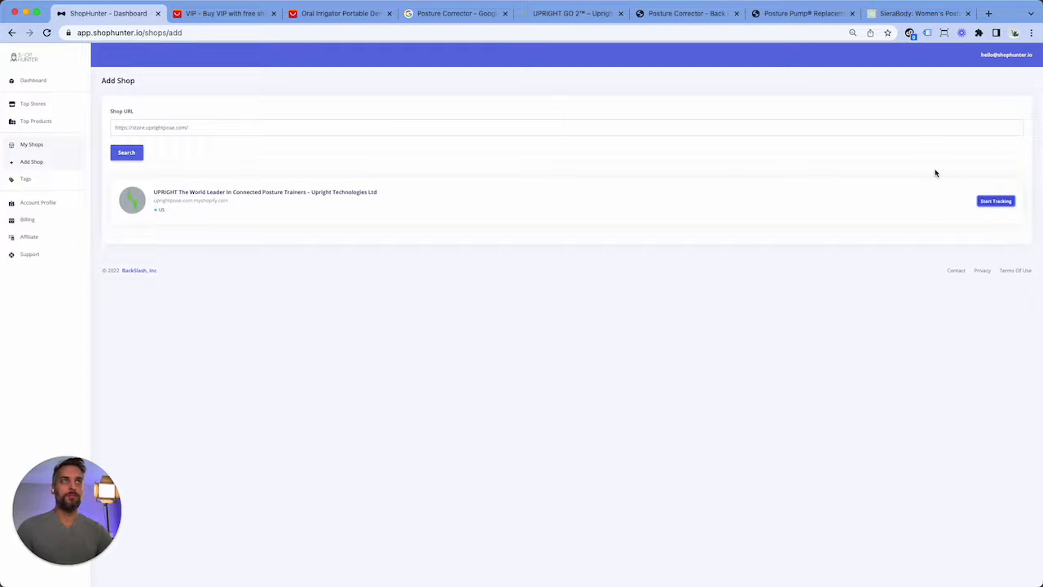
pyautogui.click(994, 200)
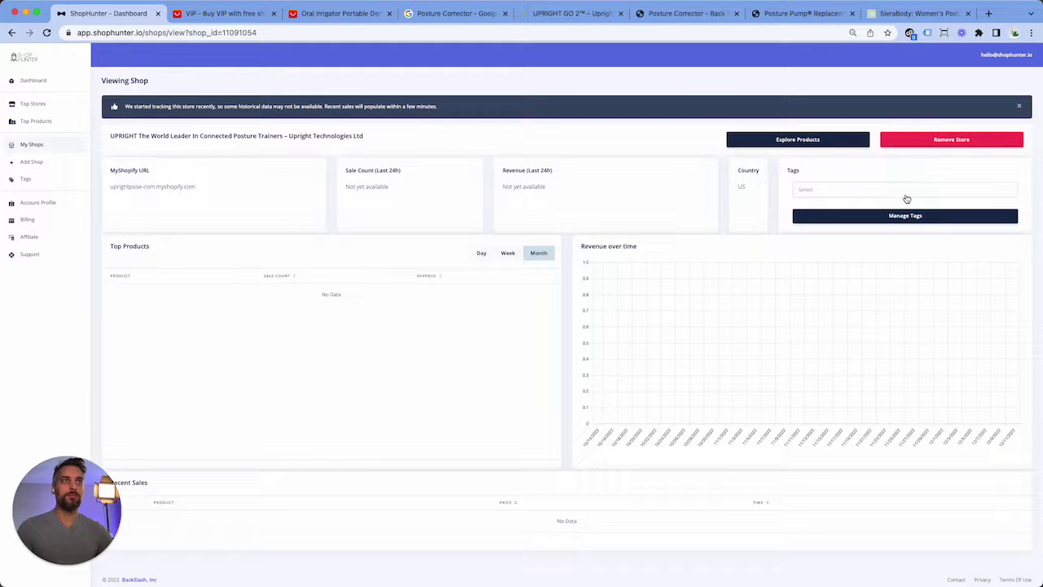
# Tag the UPRIGHT store with 'teeth'
pyautogui.click(906, 191)
pyautogui.scroll(-10, 856, 285)
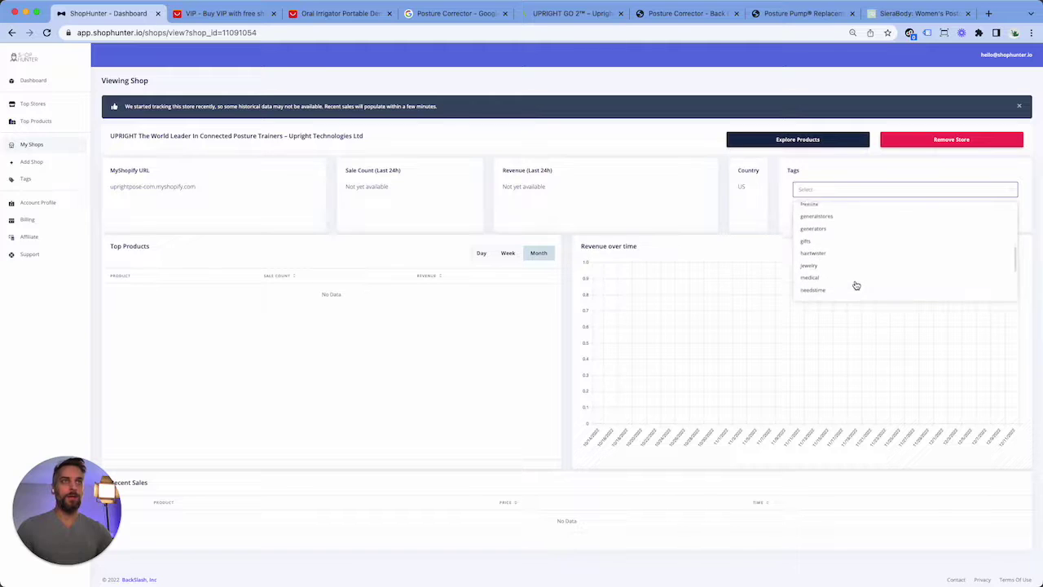
pyautogui.click(876, 253)
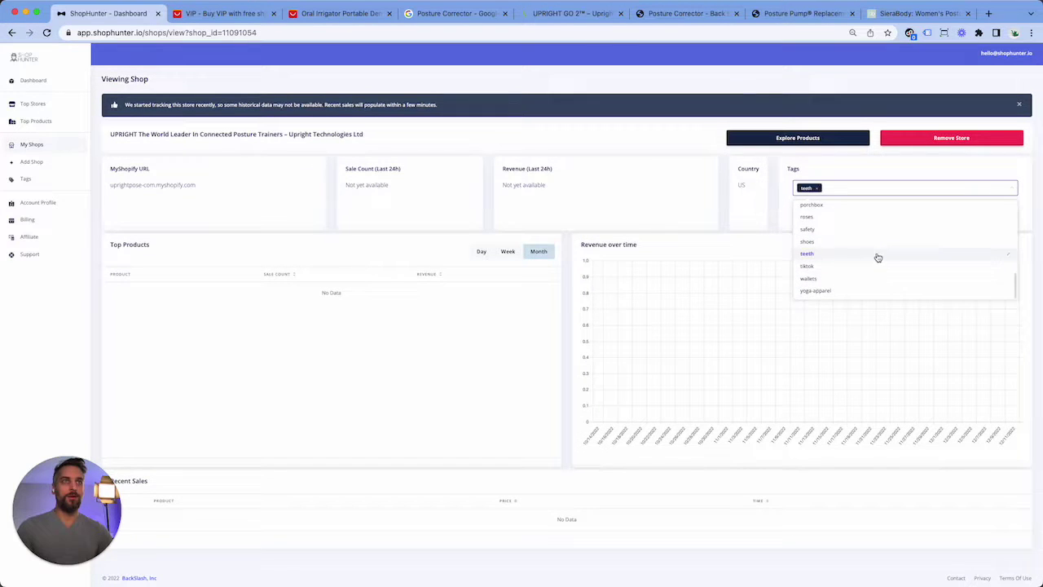
pyautogui.click(624, 152)
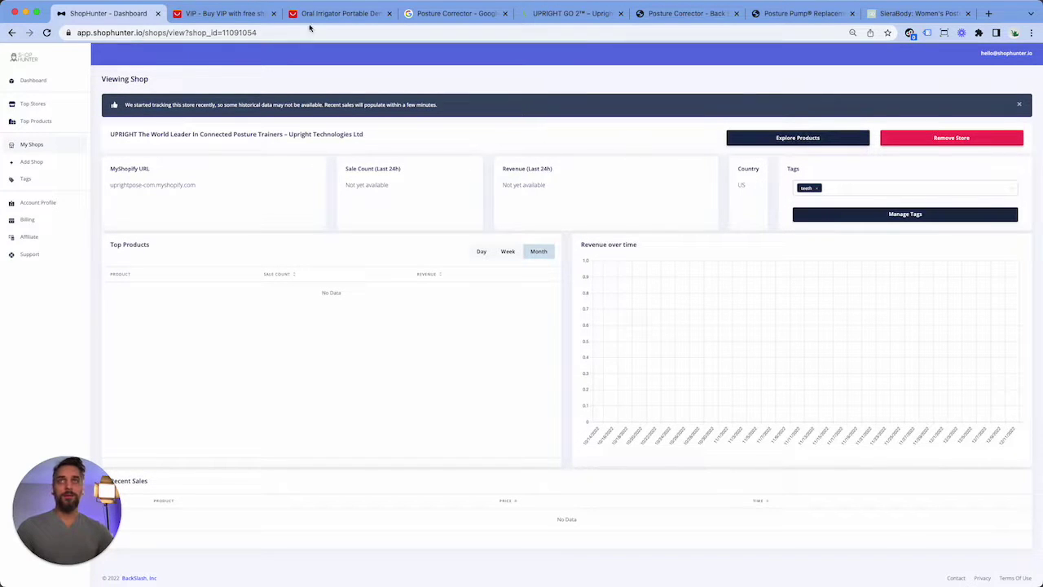
# Close the UPRIGHT GO 2 tab and copy the posture-corrective store's address
pyautogui.click(573, 15)
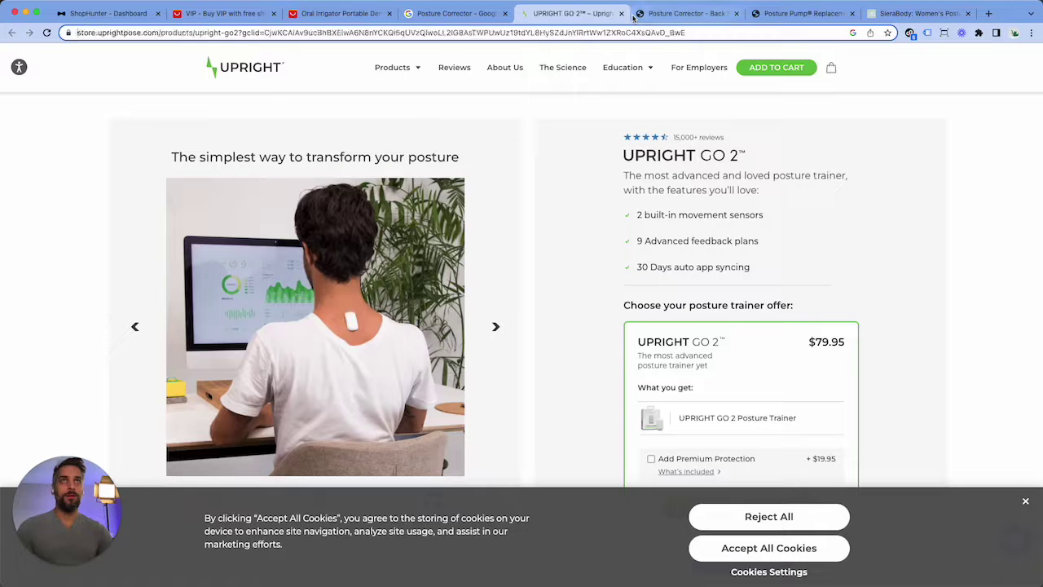
pyautogui.click(621, 14)
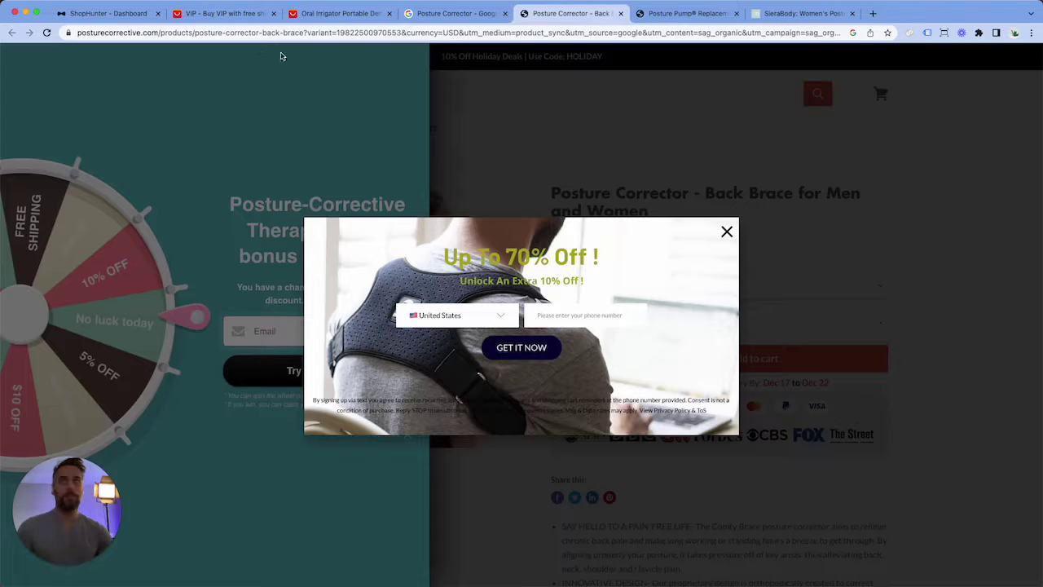
pyautogui.click(151, 31)
pyautogui.click(135, 14)
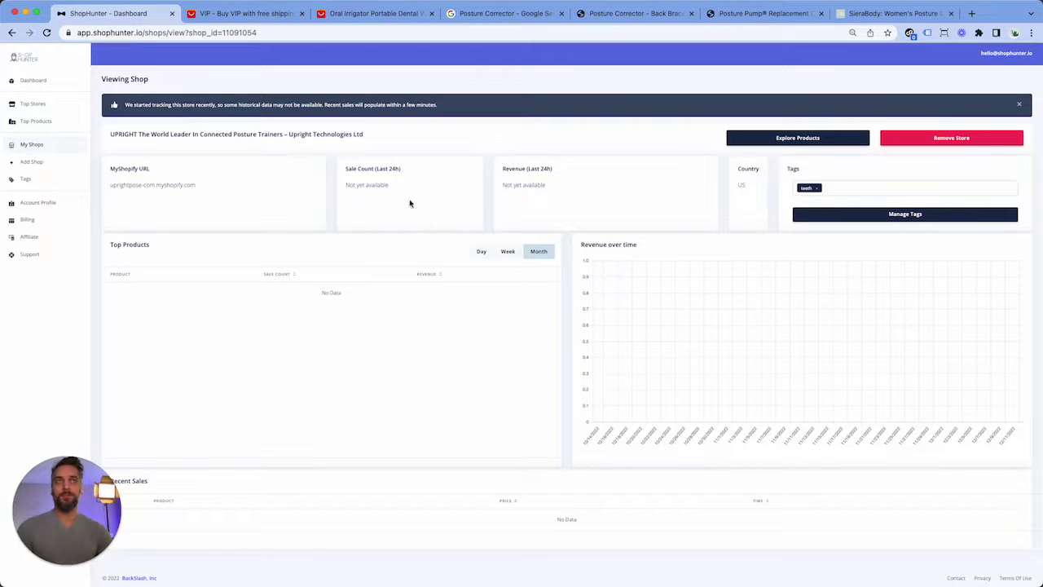
# Add the Posture-Corrective Therapy shop, start tracking it, and apply the 'teeth' tag
pyautogui.click(32, 162)
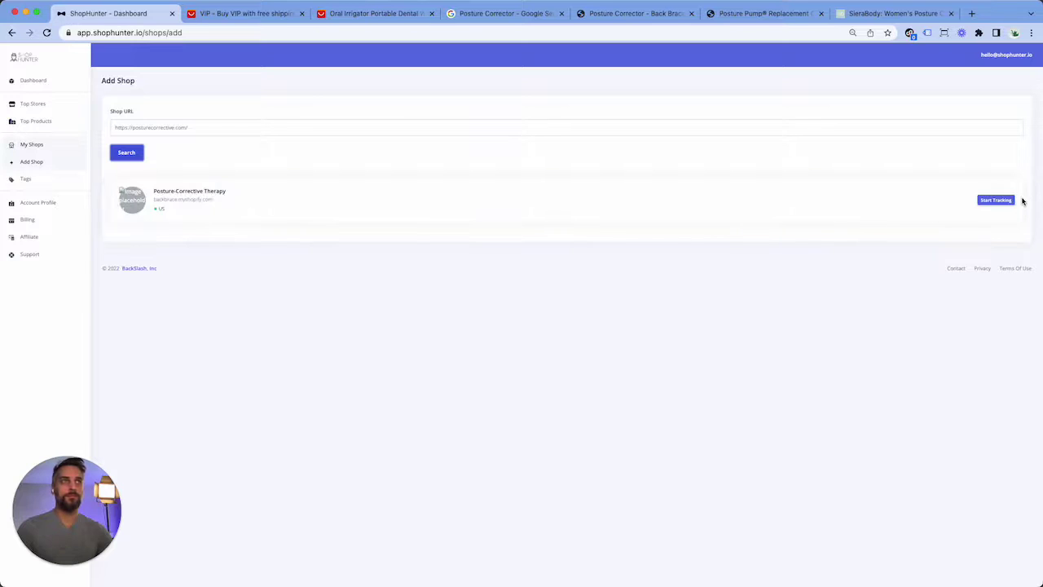
pyautogui.click(997, 202)
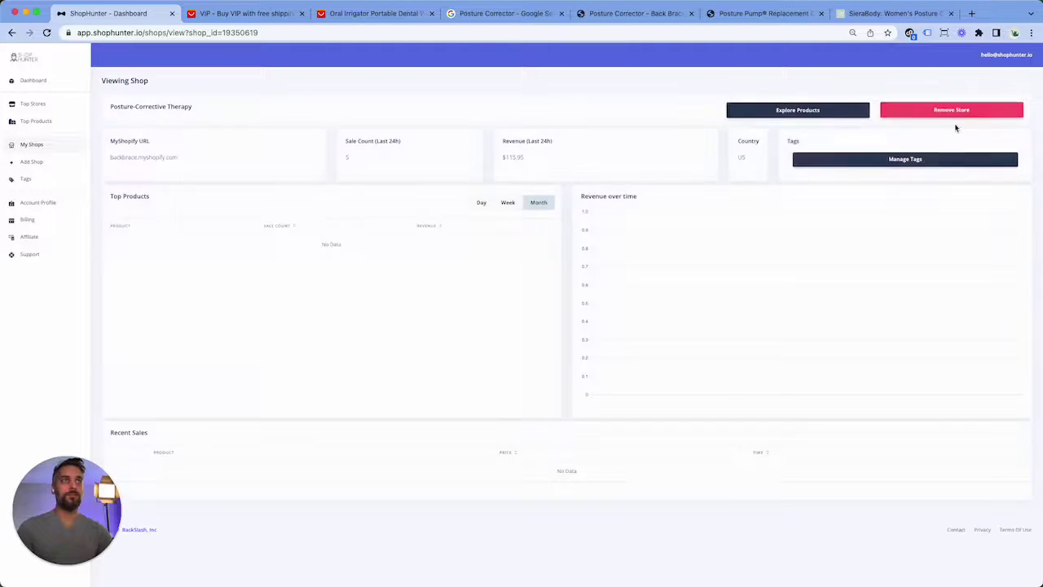
pyautogui.click(857, 159)
pyautogui.scroll(-5, 841, 254)
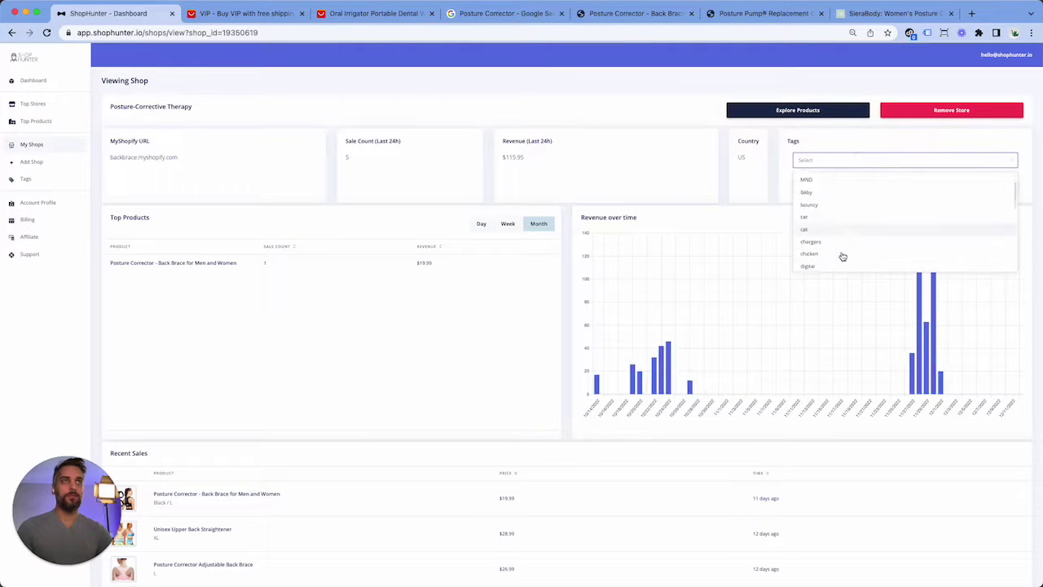
pyautogui.scroll(-3, 842, 255)
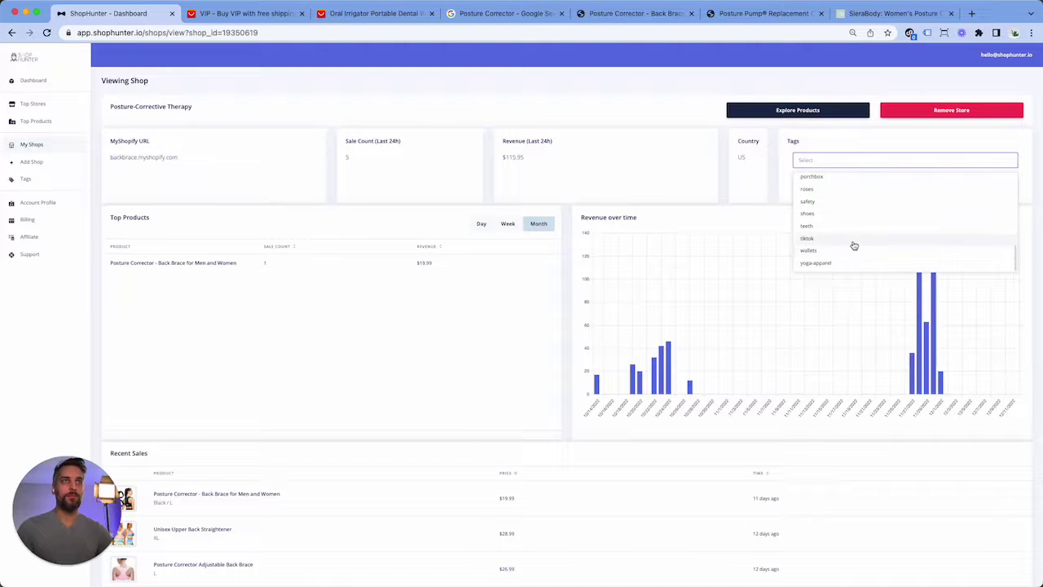
pyautogui.click(857, 228)
pyautogui.click(643, 124)
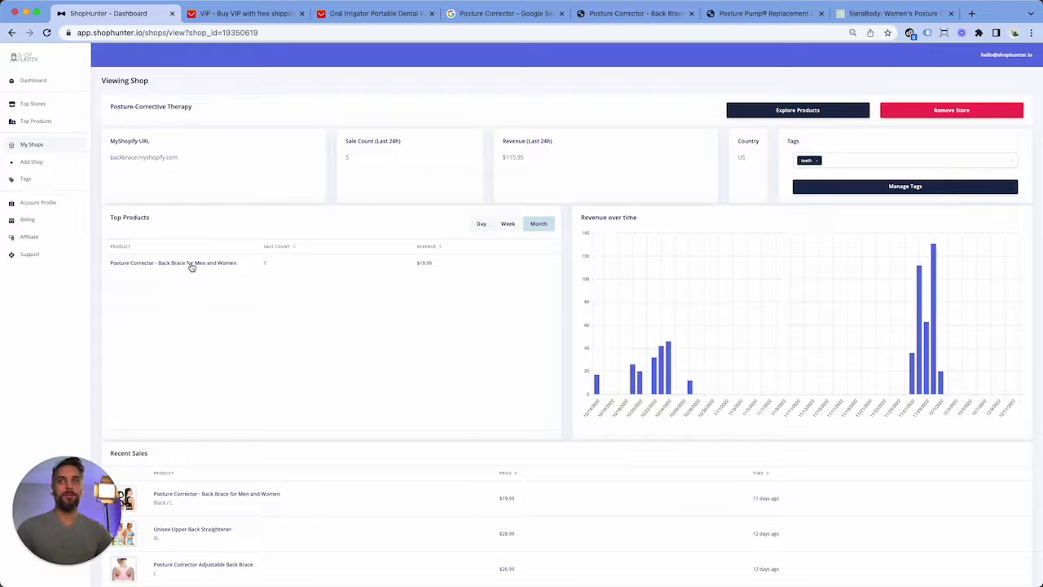
# Close the back brace product tab and return to ShopHunter
pyautogui.click(656, 14)
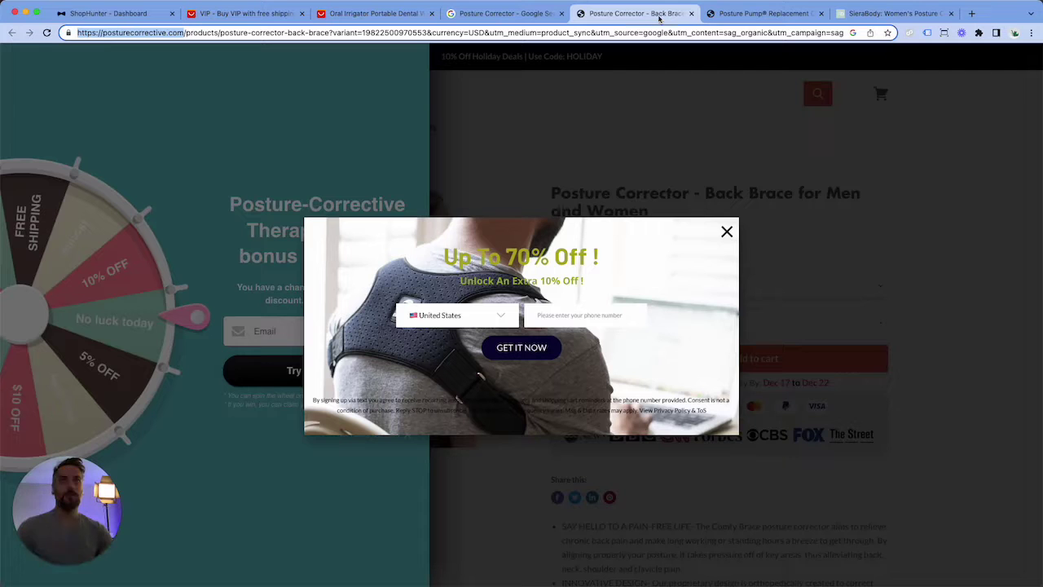
pyautogui.click(717, 14)
pyautogui.click(690, 13)
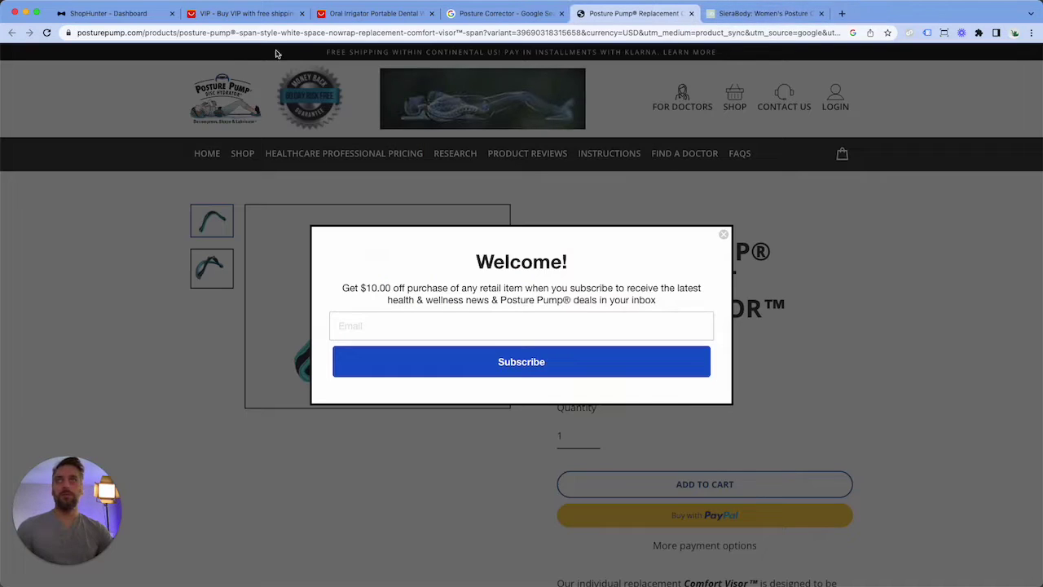
pyautogui.click(102, 14)
# Add posturepump.com as a shop, start tracking it, and tag it 'teeth'
pyautogui.click(32, 162)
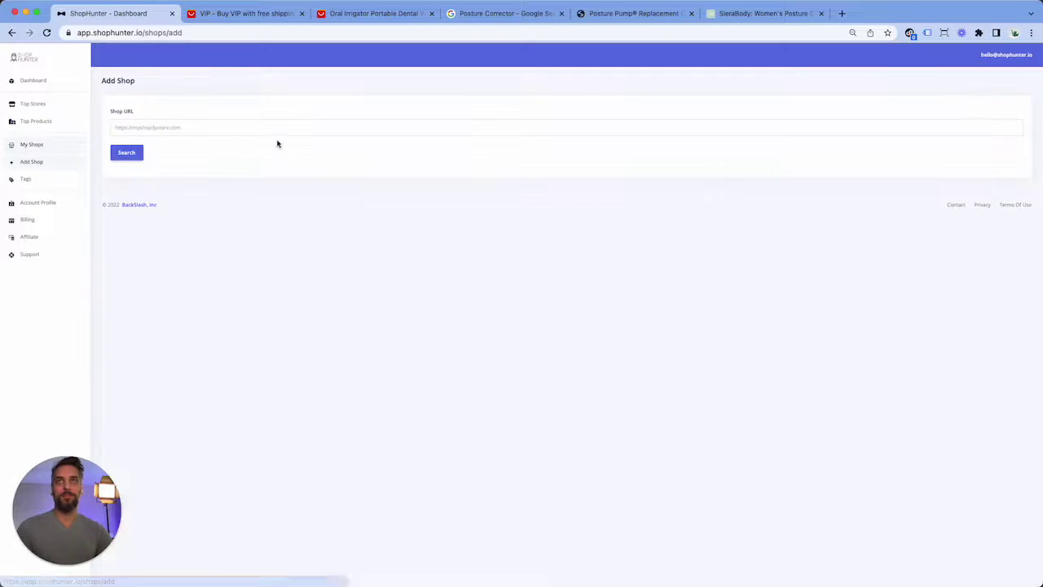
pyautogui.click(174, 129)
pyautogui.write('https://posturepump.com/')
pyautogui.click(130, 153)
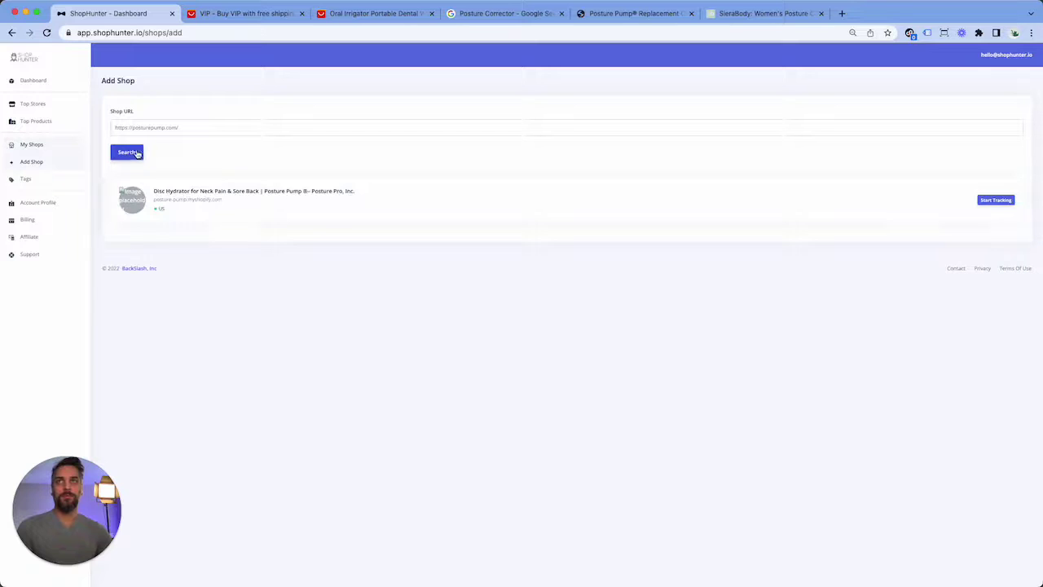
pyautogui.click(989, 200)
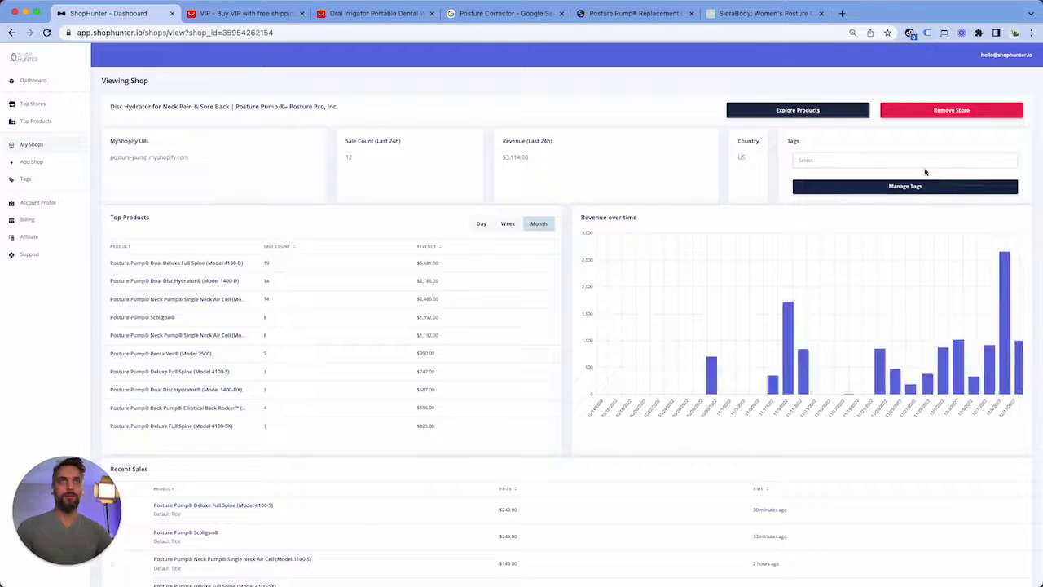
pyautogui.click(881, 164)
pyautogui.scroll(-5, 868, 269)
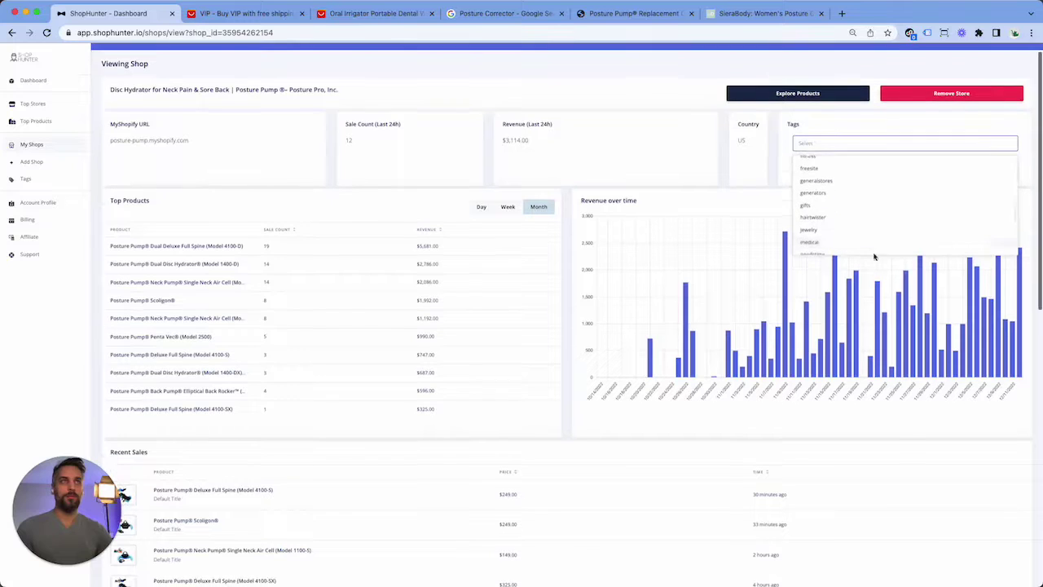
pyautogui.click(886, 214)
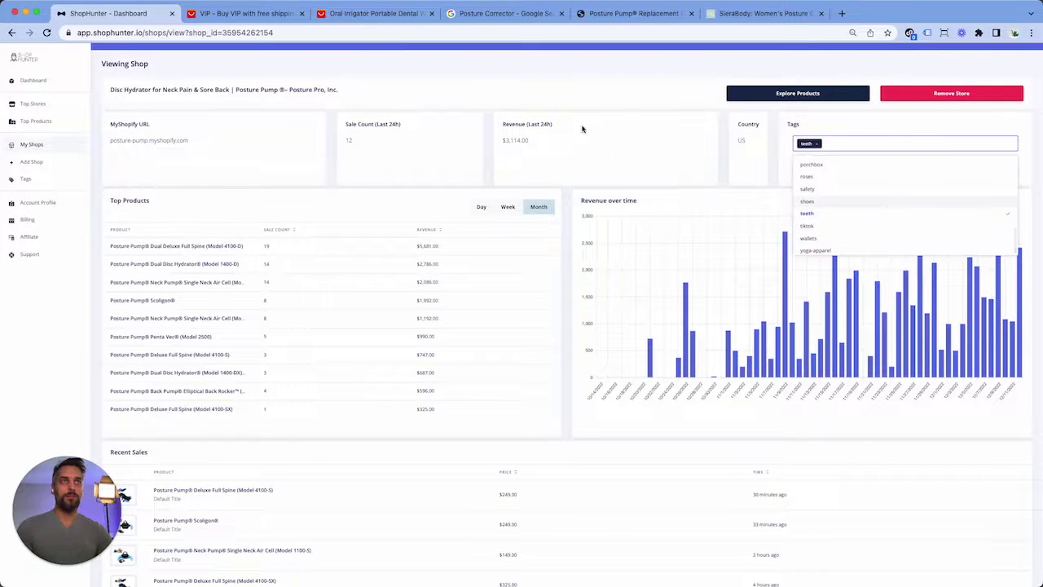
# Scroll through the Posture Pump store page to review its top products and recent sales
pyautogui.scroll(1, 554, 98)
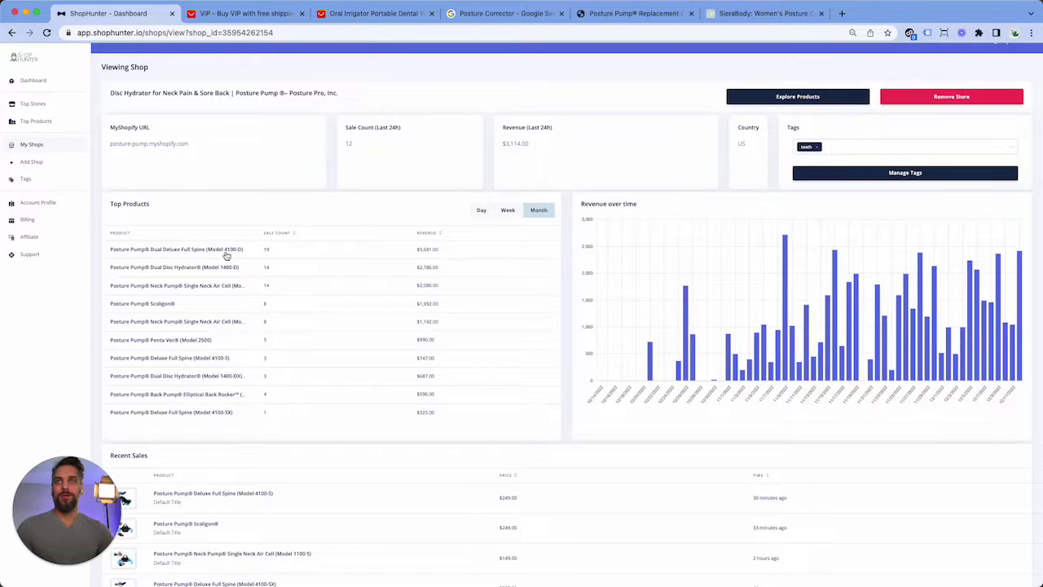
pyautogui.scroll(-5, 185, 432)
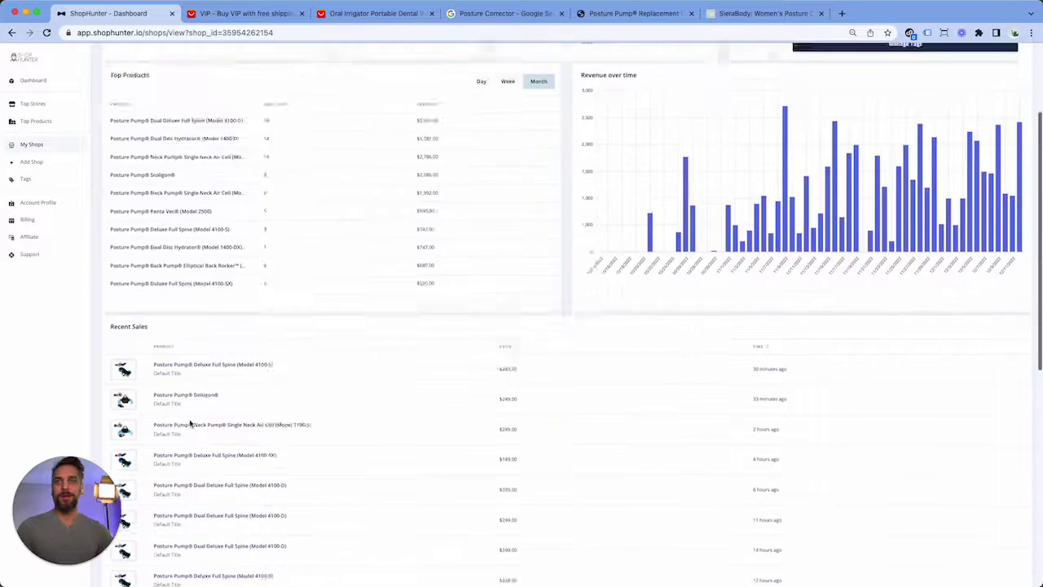
pyautogui.scroll(1, 142, 334)
pyautogui.scroll(3, 142, 334)
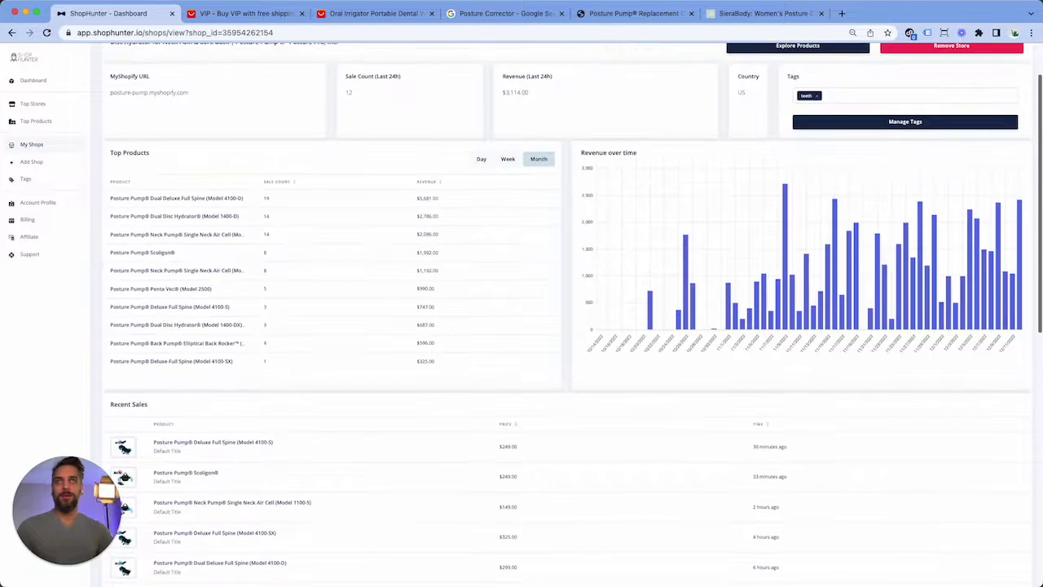
# Dismiss the 10%-off popup on the SieraBody page and go back to ShopHunter
pyautogui.click(757, 14)
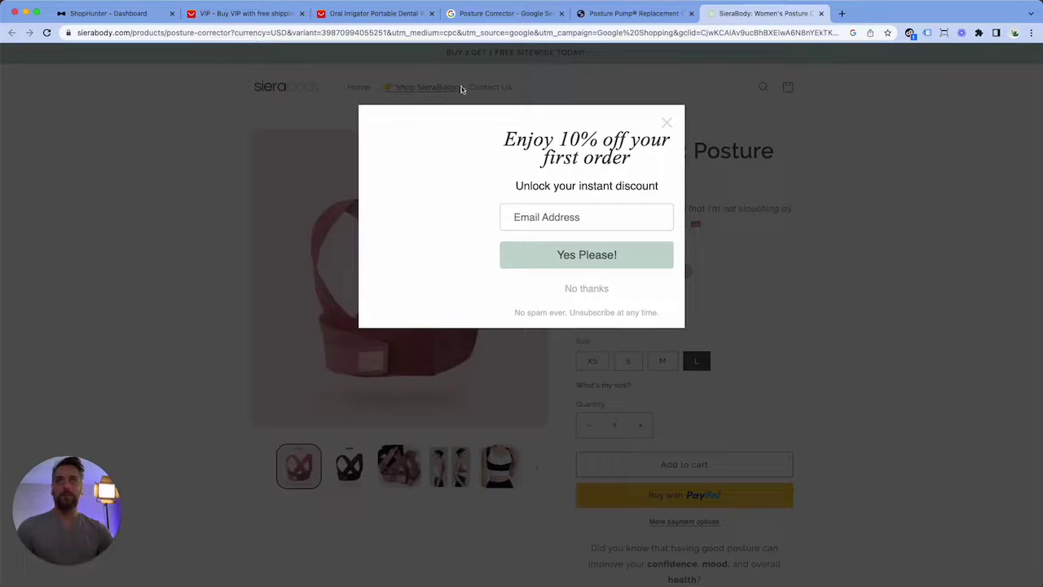
pyautogui.click(663, 125)
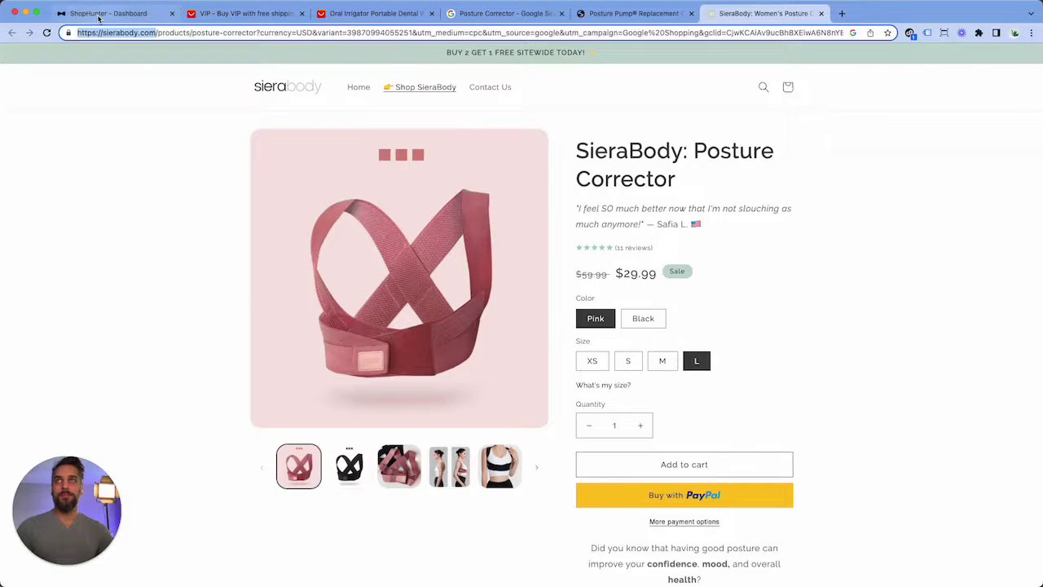
pyautogui.click(98, 15)
# Add sierabody.com as a shop, start tracking it, and tag it 'teeth'
pyautogui.click(33, 161)
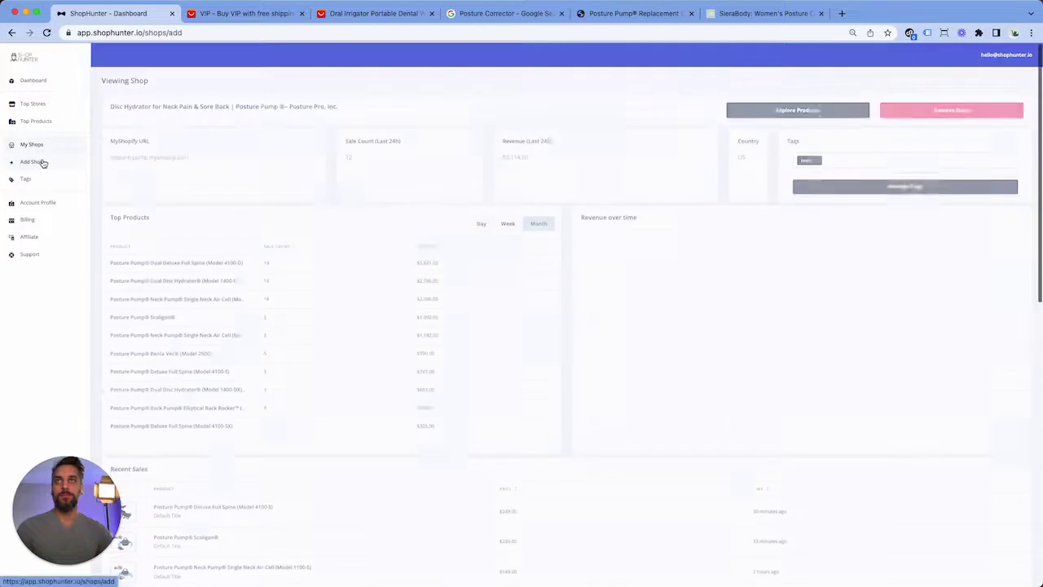
pyautogui.click(139, 151)
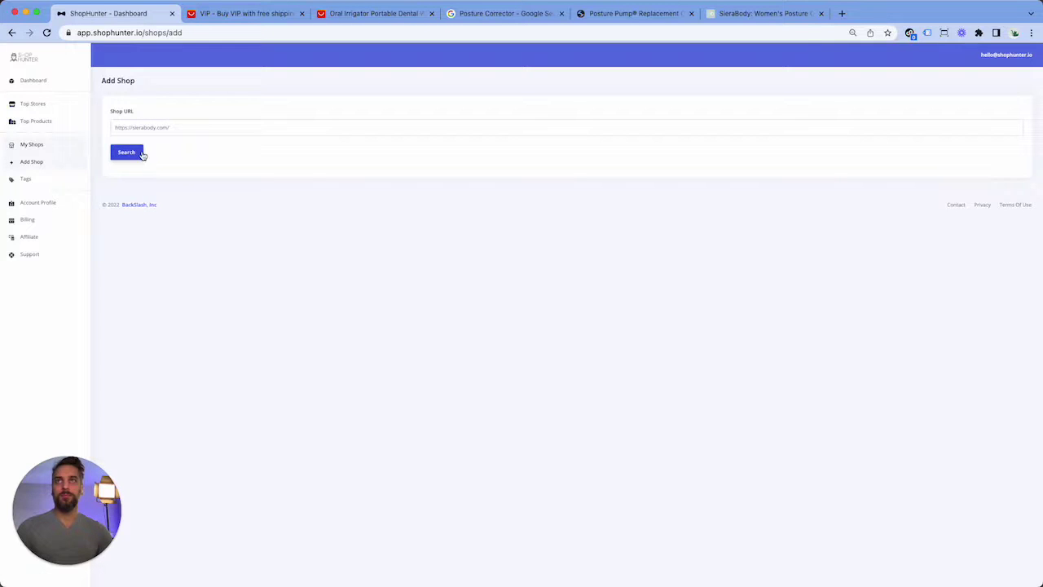
pyautogui.click(1003, 205)
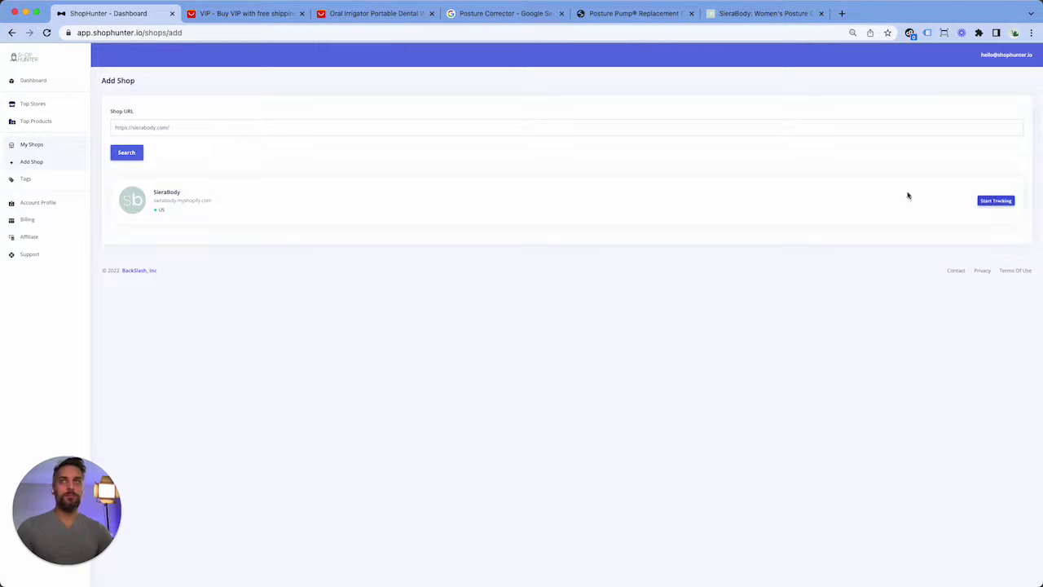
pyautogui.click(936, 186)
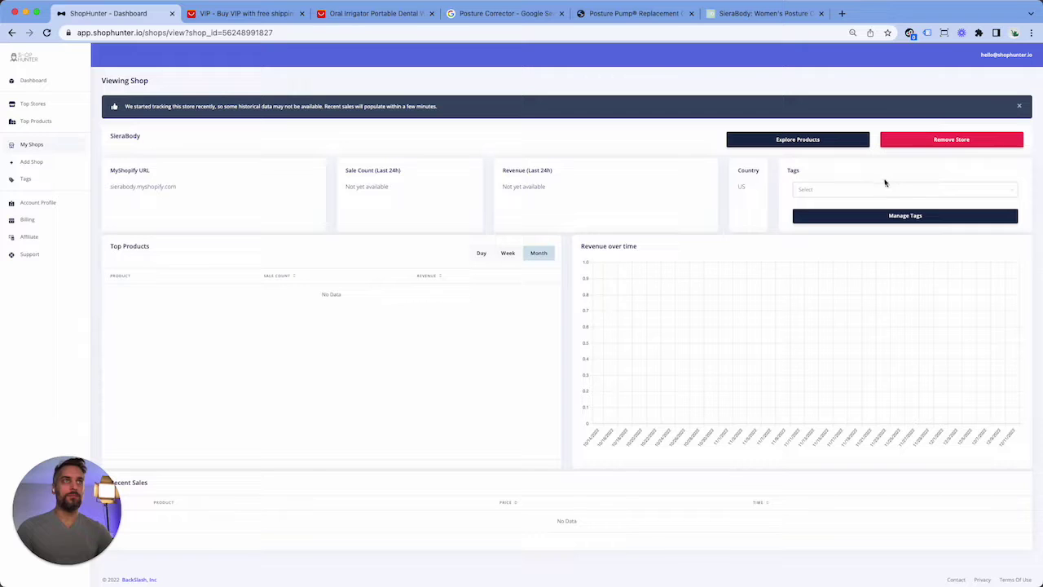
pyautogui.click(883, 188)
pyautogui.scroll(-5, 874, 249)
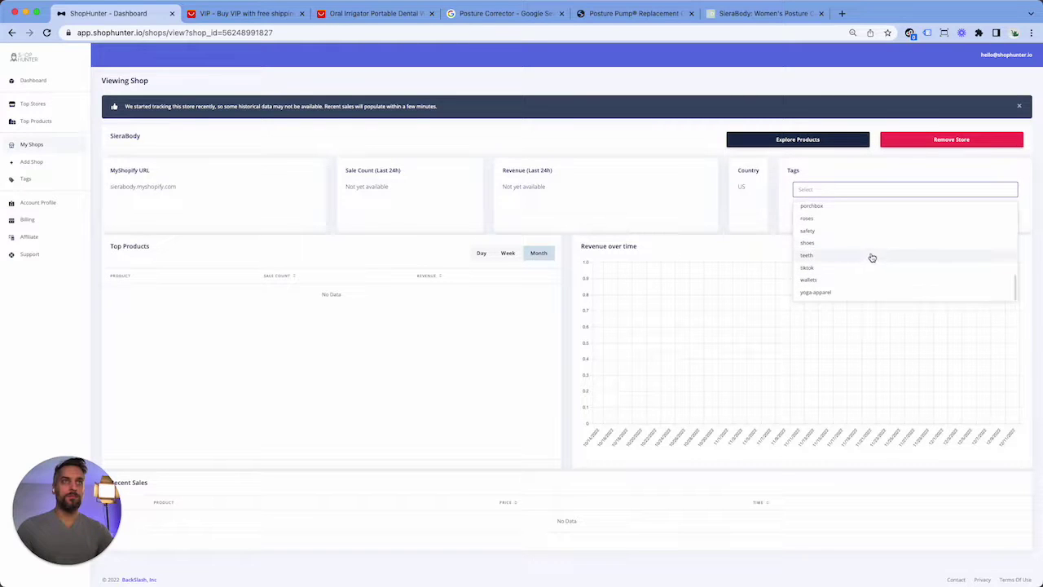
pyautogui.click(870, 255)
pyautogui.click(518, 151)
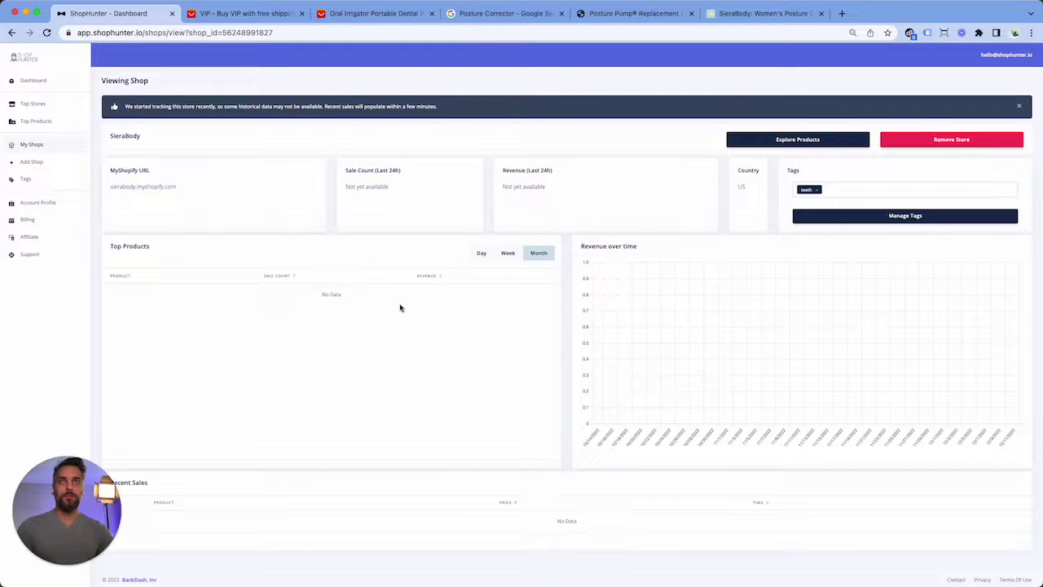
pyautogui.scroll(-1, 412, 335)
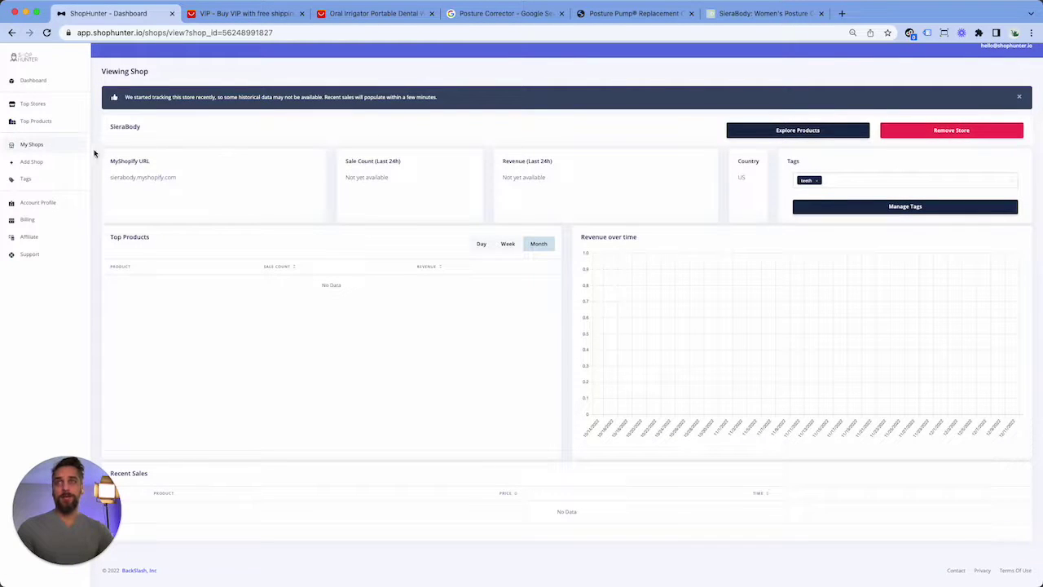
# Filter My Shops by the 'teeth' tag and sort the eight stores by 24h revenue
pyautogui.click(36, 146)
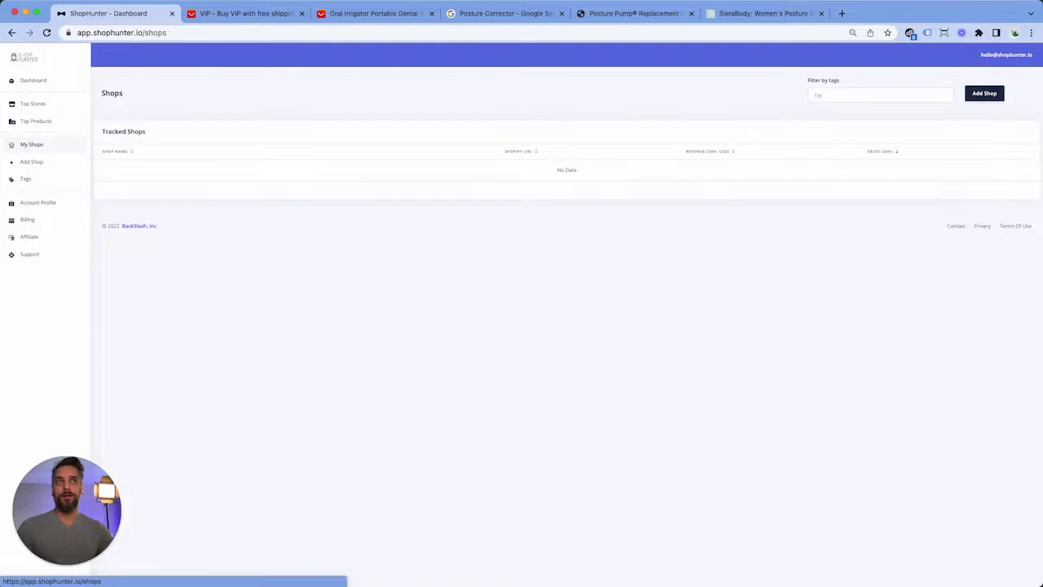
pyautogui.click(868, 98)
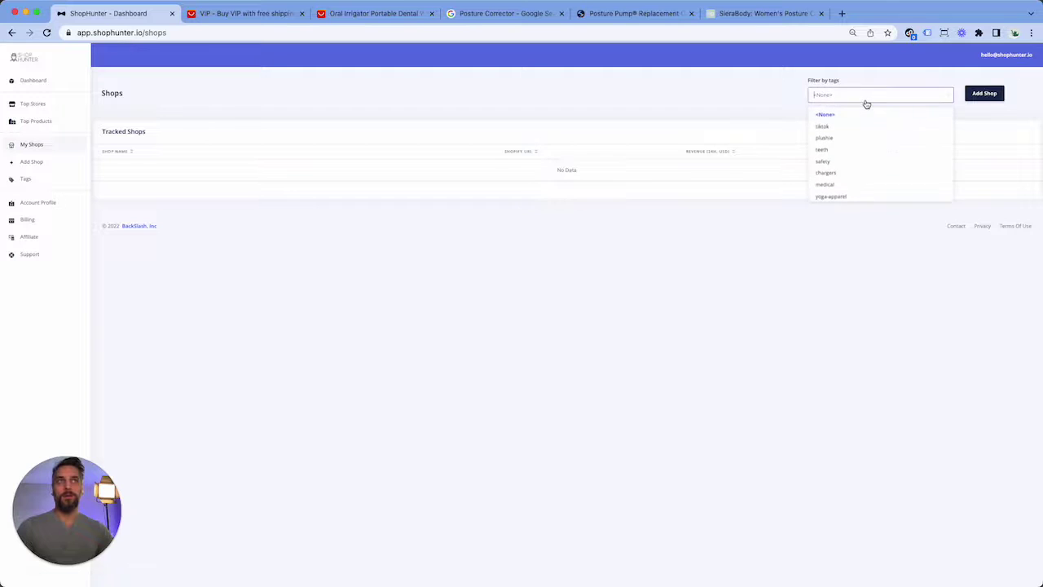
pyautogui.click(865, 152)
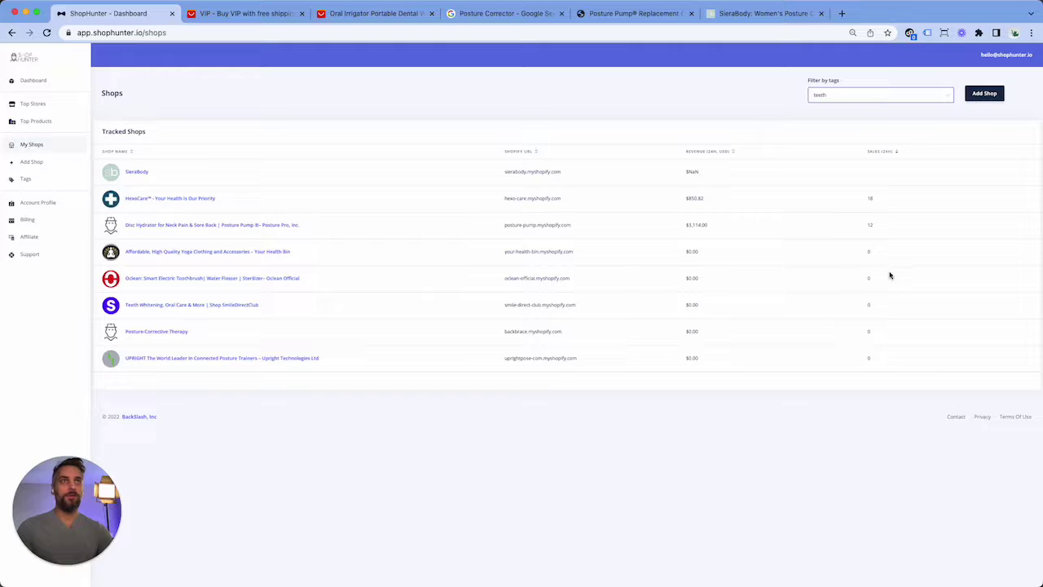
pyautogui.click(708, 153)
pyautogui.click(708, 155)
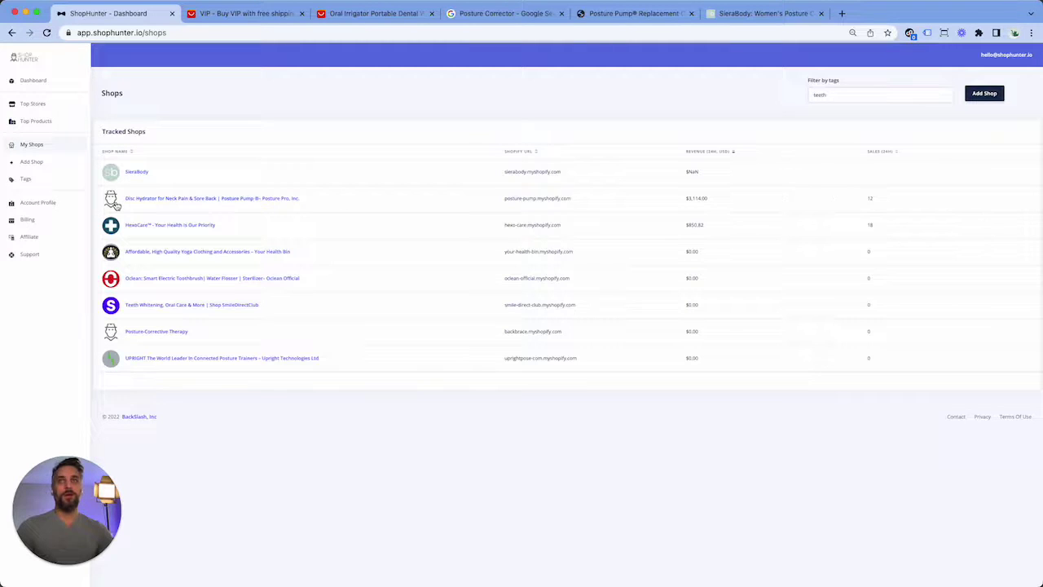
# Open the 'Disc Hydrator… Posture Pump' shop from the Tracked Shops table
pyautogui.click(154, 199)
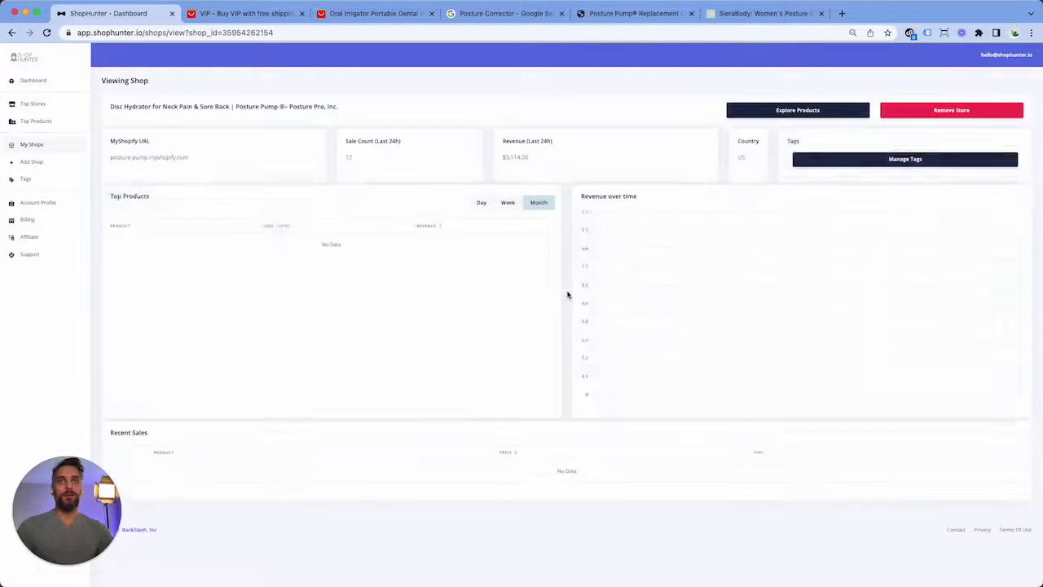